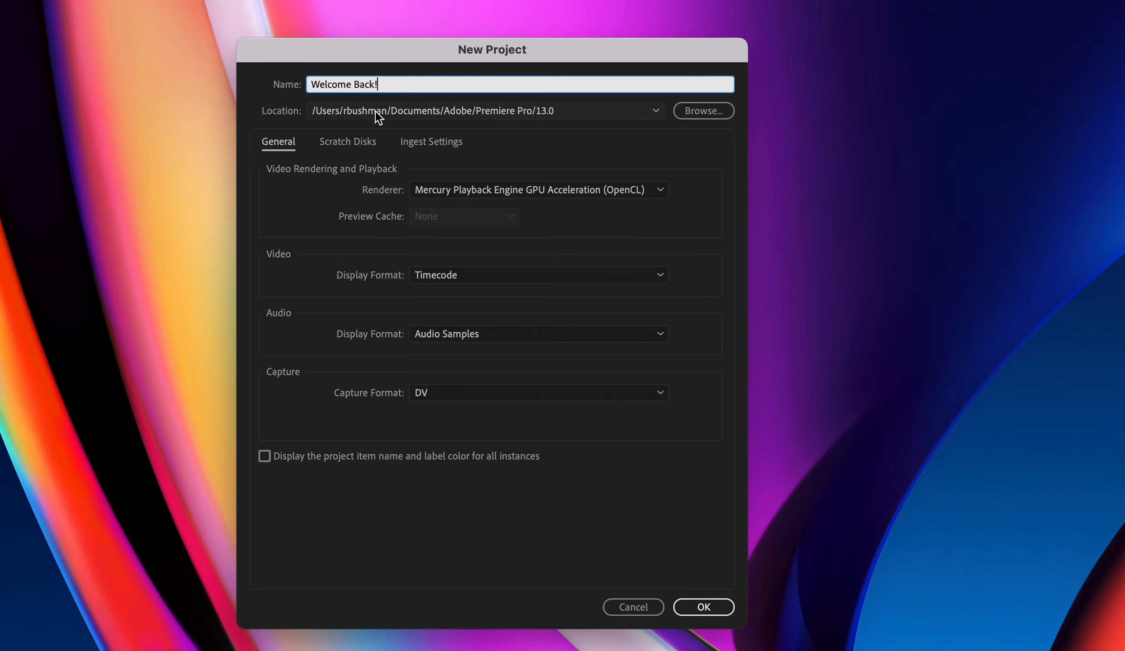
- Name the new project Welcome Back! and browse for a save location
click(692, 109)
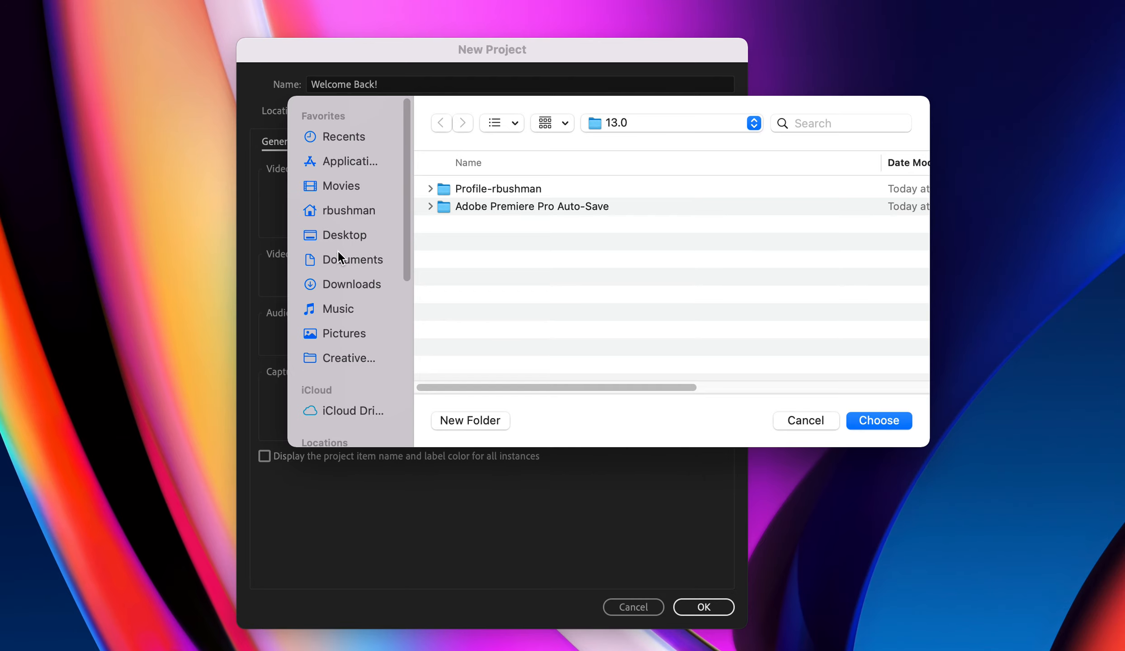
- Choose the Desktop as the location and create the Welcome Back! project
click(338, 236)
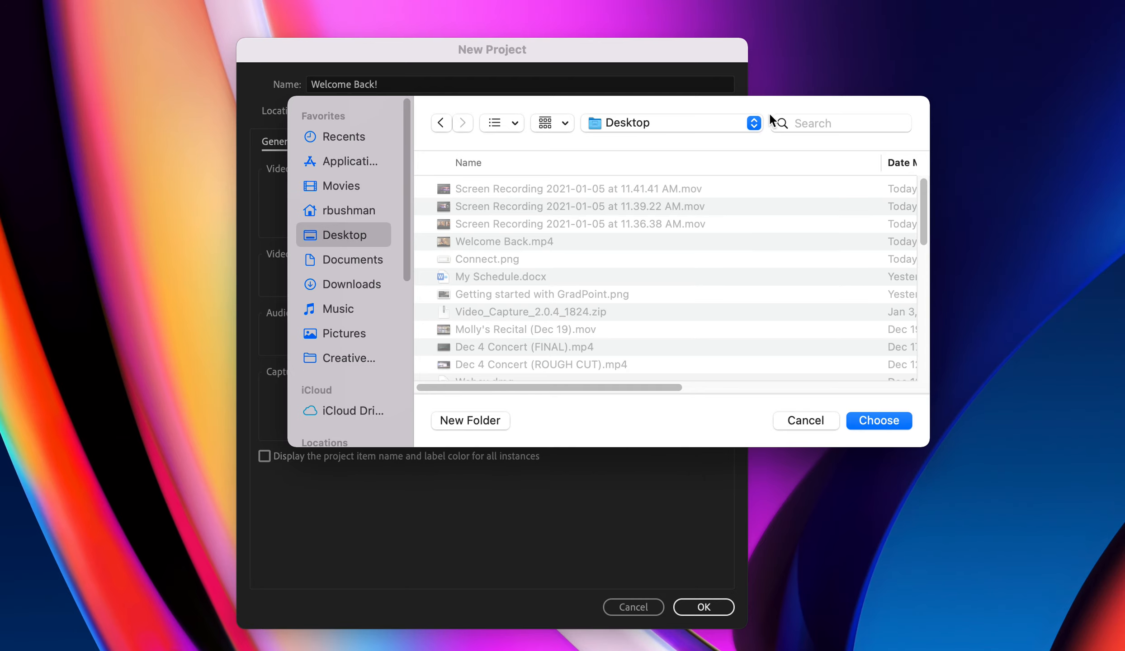
drag(841, 111, 713, 69)
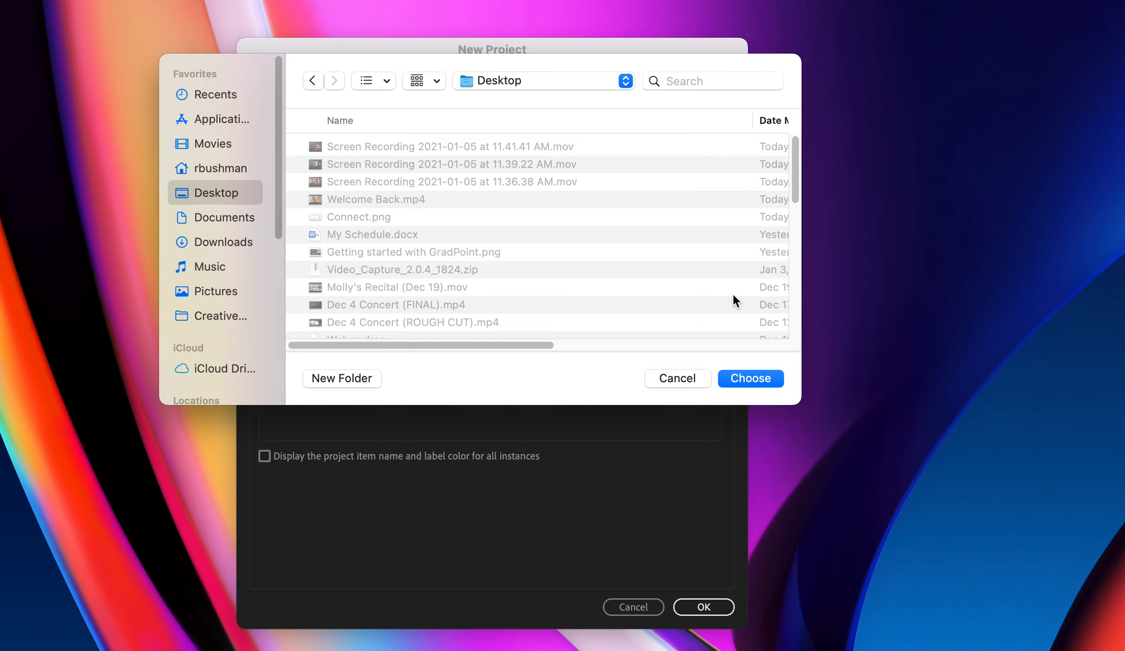
click(506, 80)
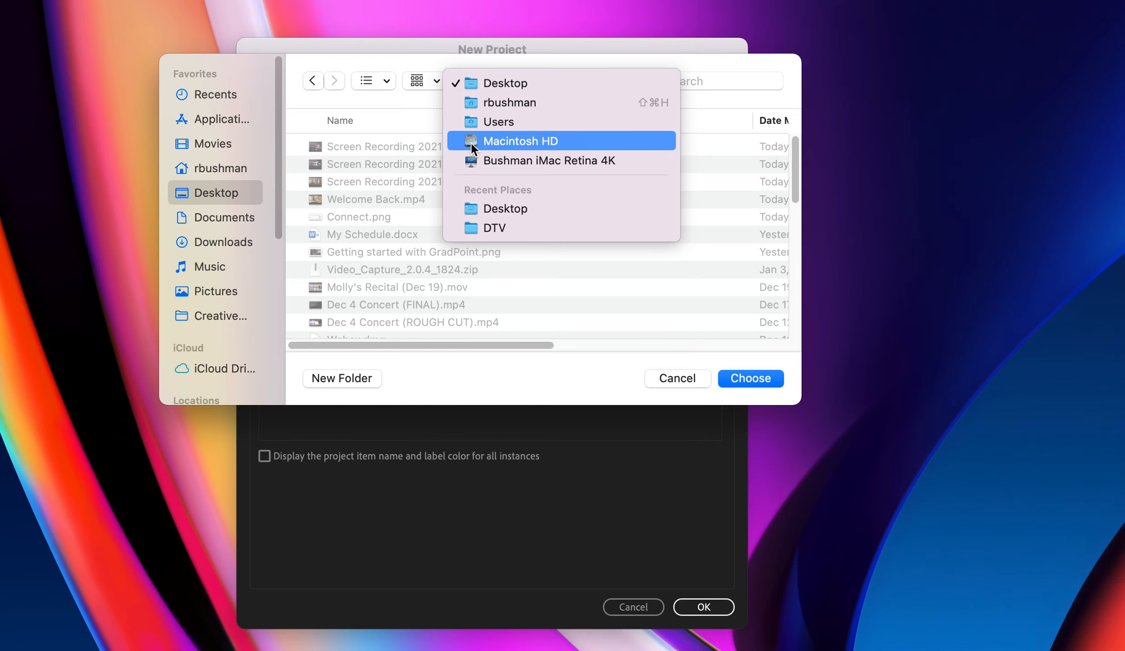
click(501, 83)
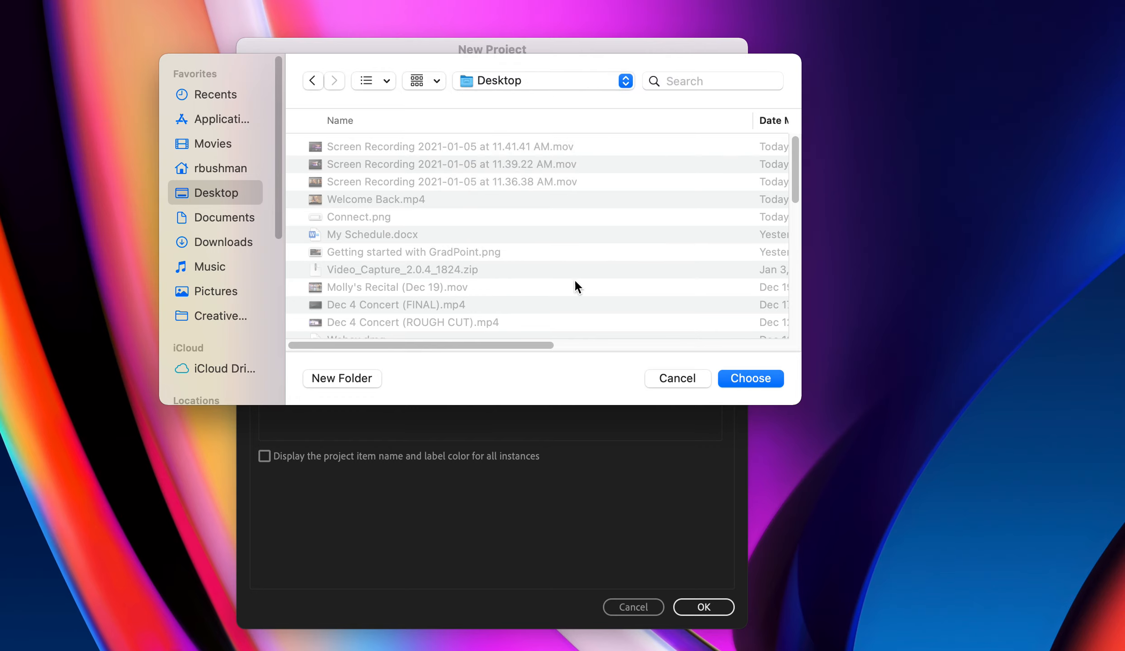
click(758, 379)
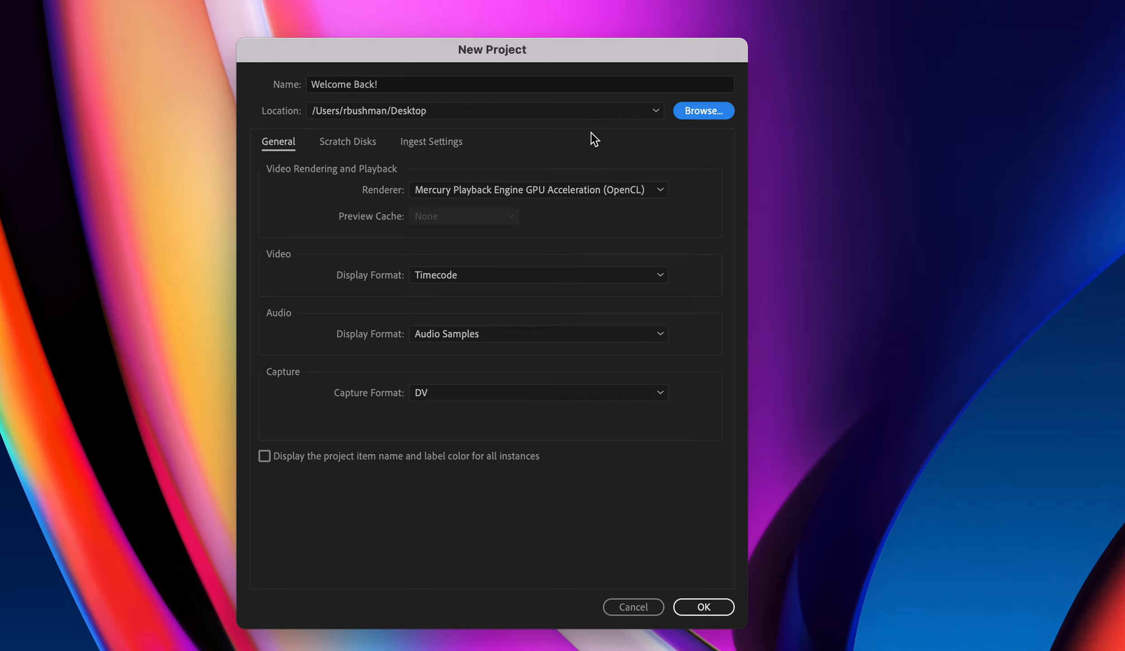
click(697, 606)
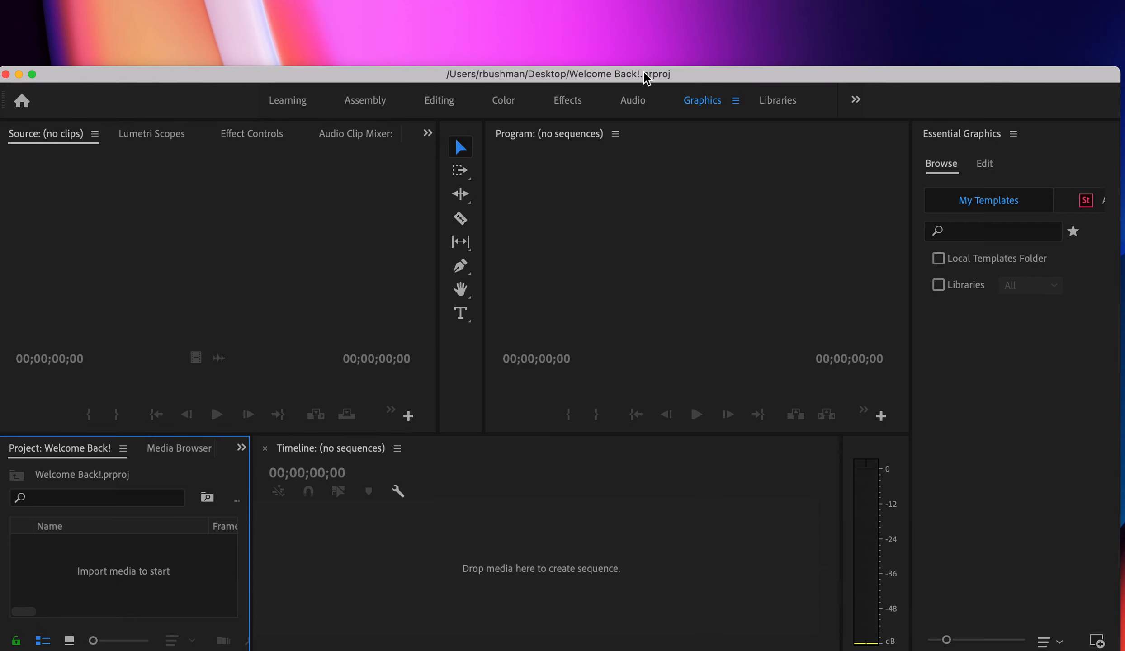
- Stretch the window to fill the screen and preview the Learning and Assembly workspaces
drag(646, 78, 651, 11)
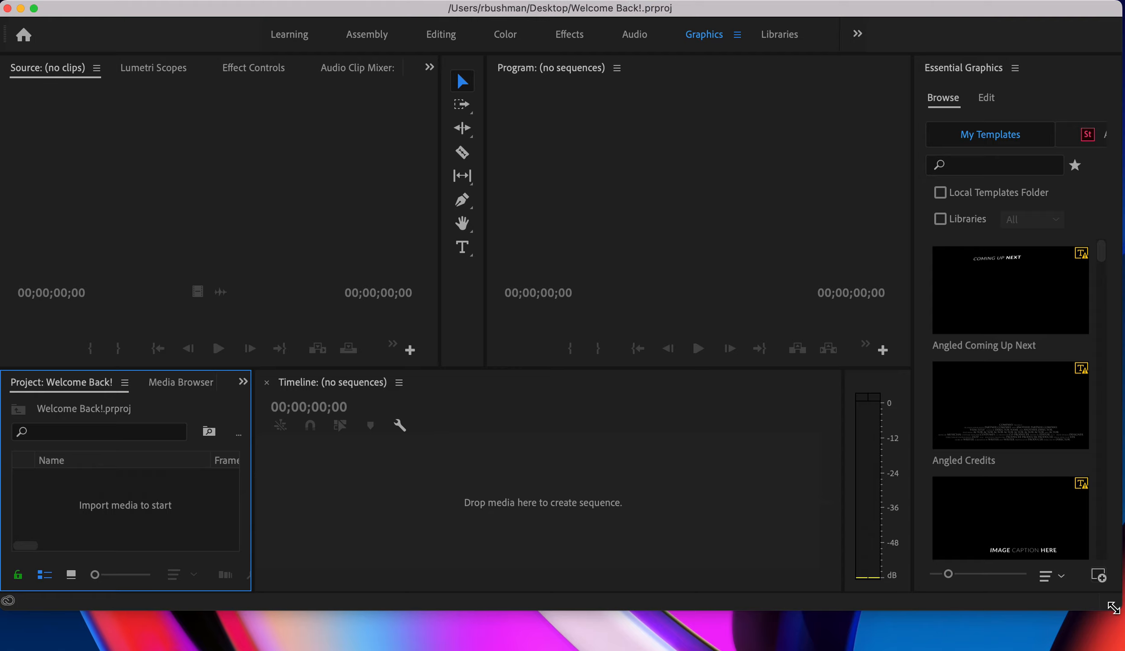
drag(1113, 608, 1113, 647)
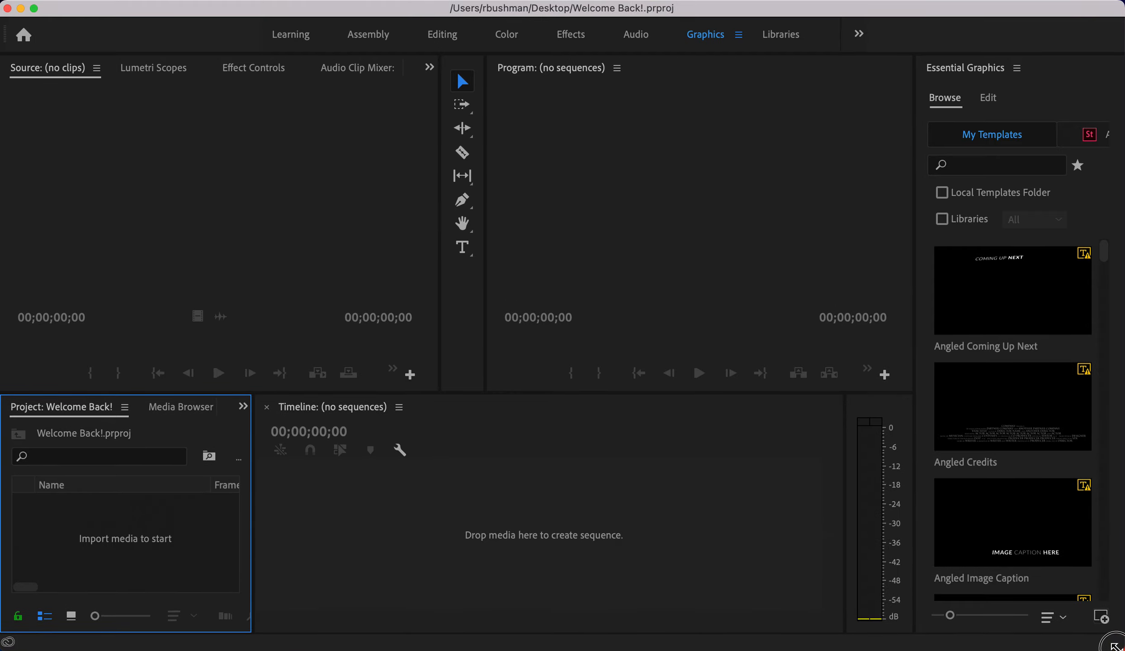
click(293, 37)
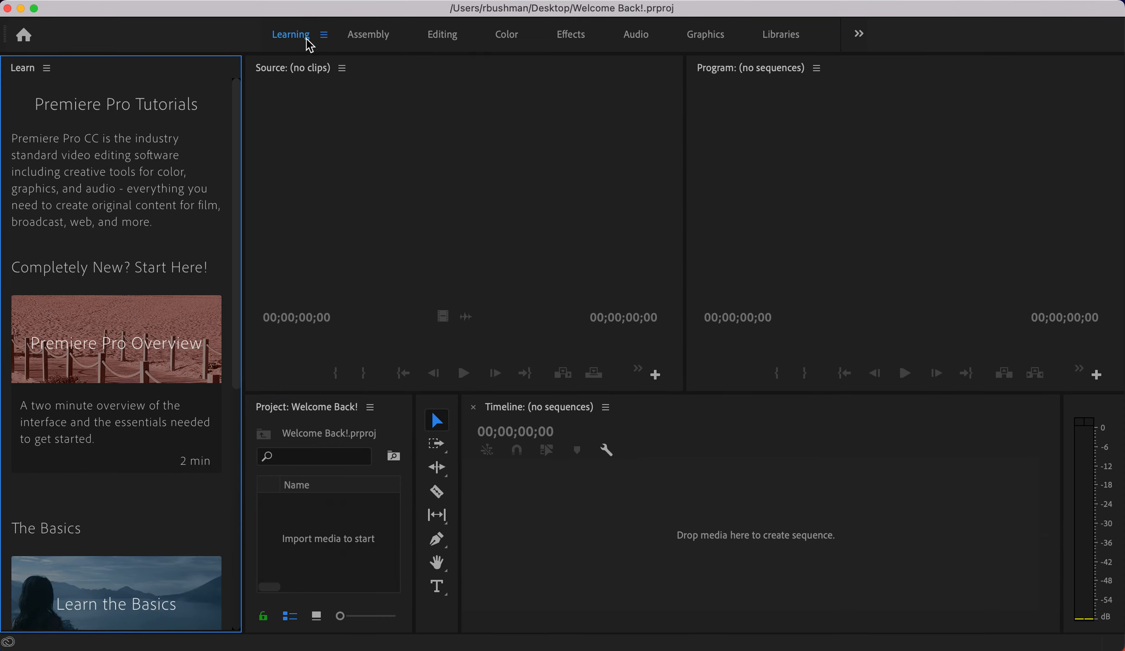
click(374, 42)
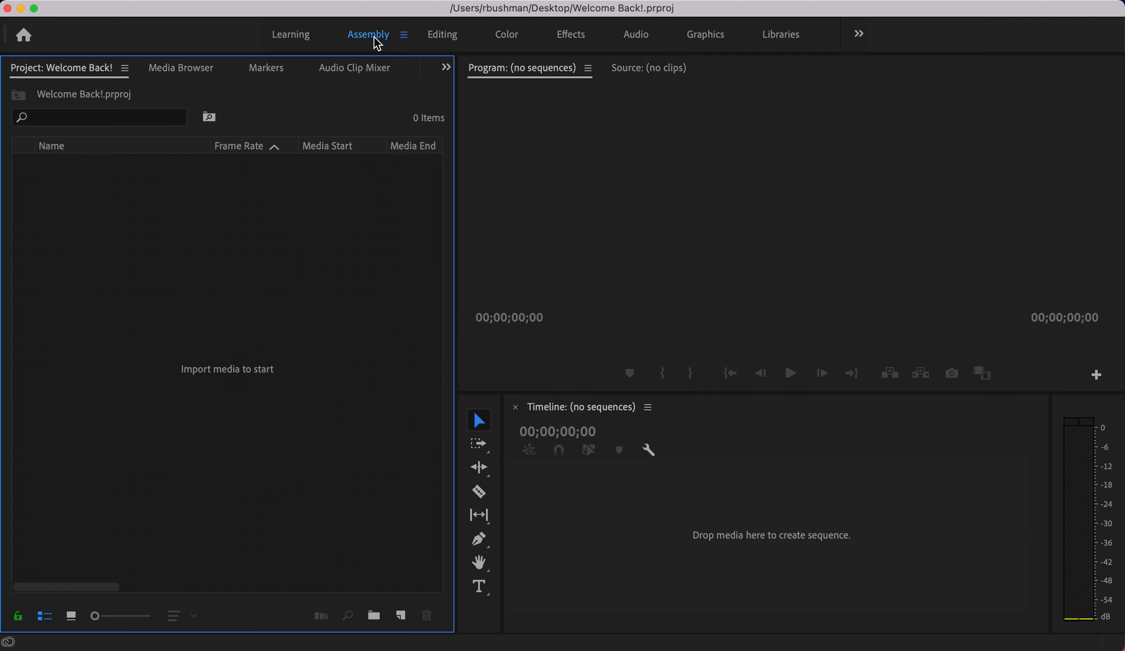
- Cycle through the Editing, Color, Effects, Audio and Graphics workspaces, ending on Editing
click(443, 38)
click(507, 40)
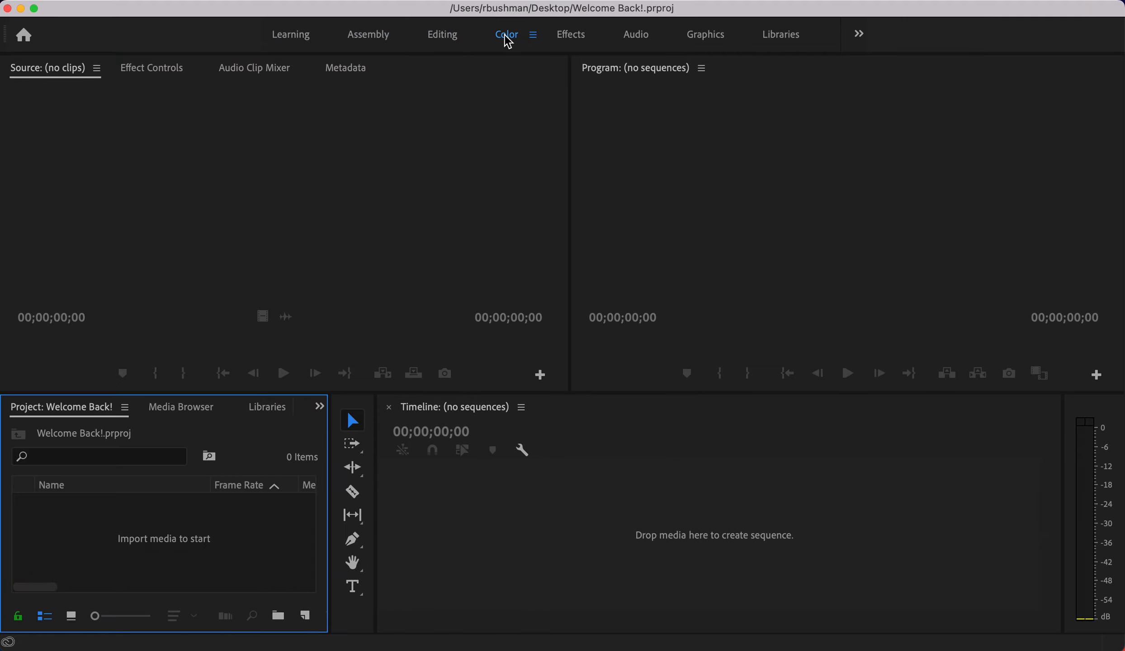
click(575, 41)
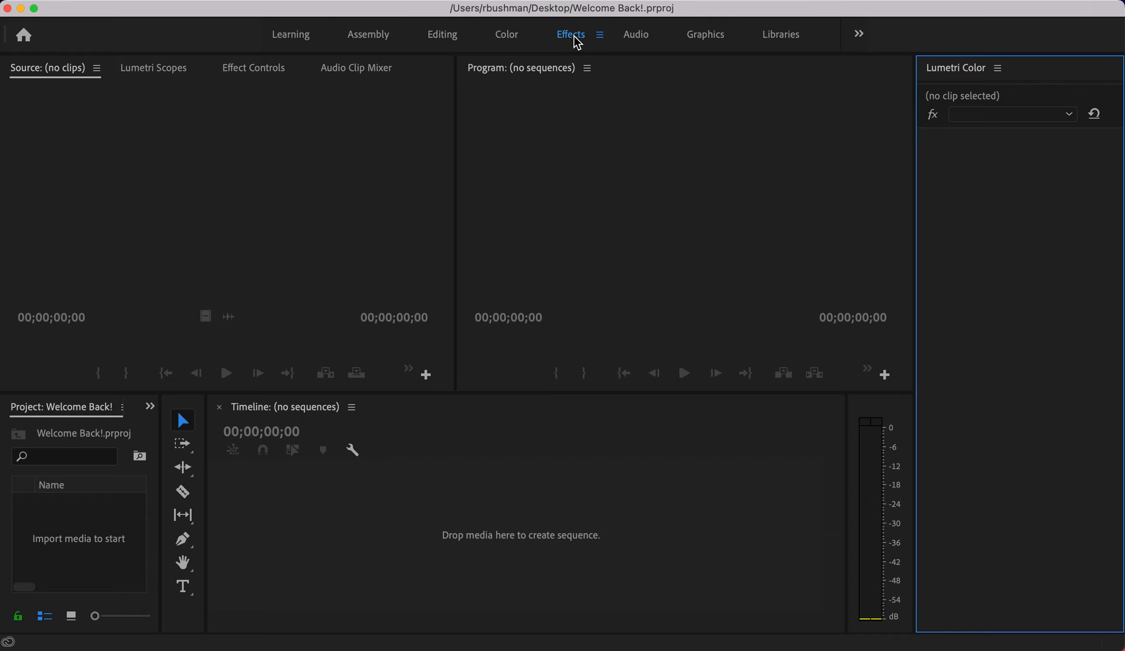
click(637, 39)
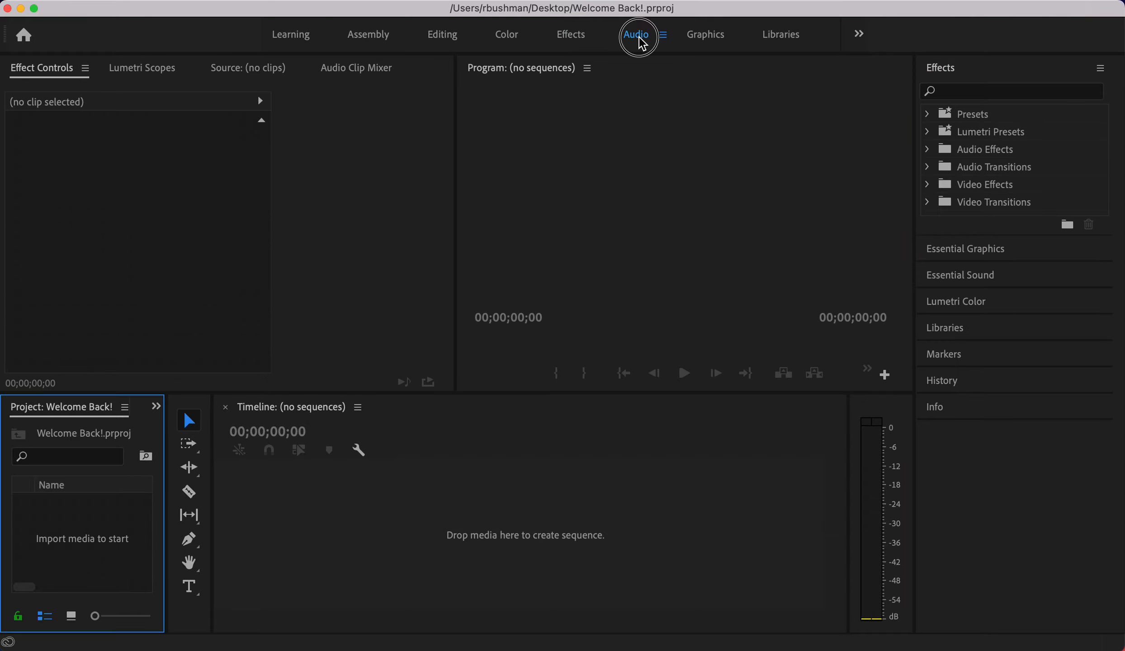
click(702, 36)
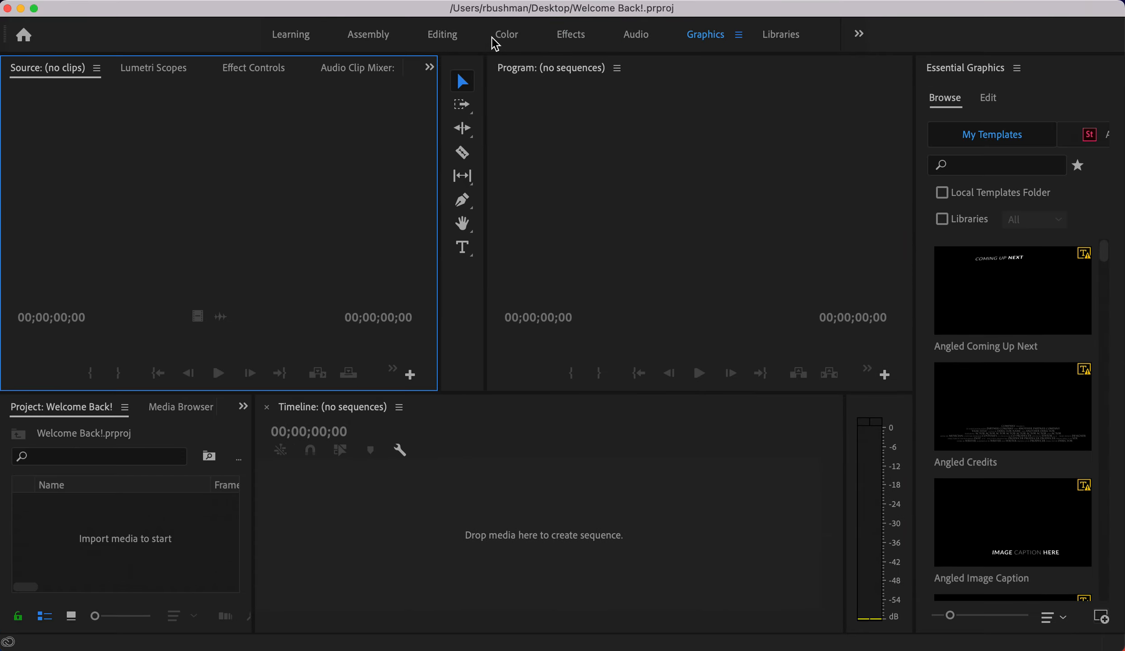
click(444, 40)
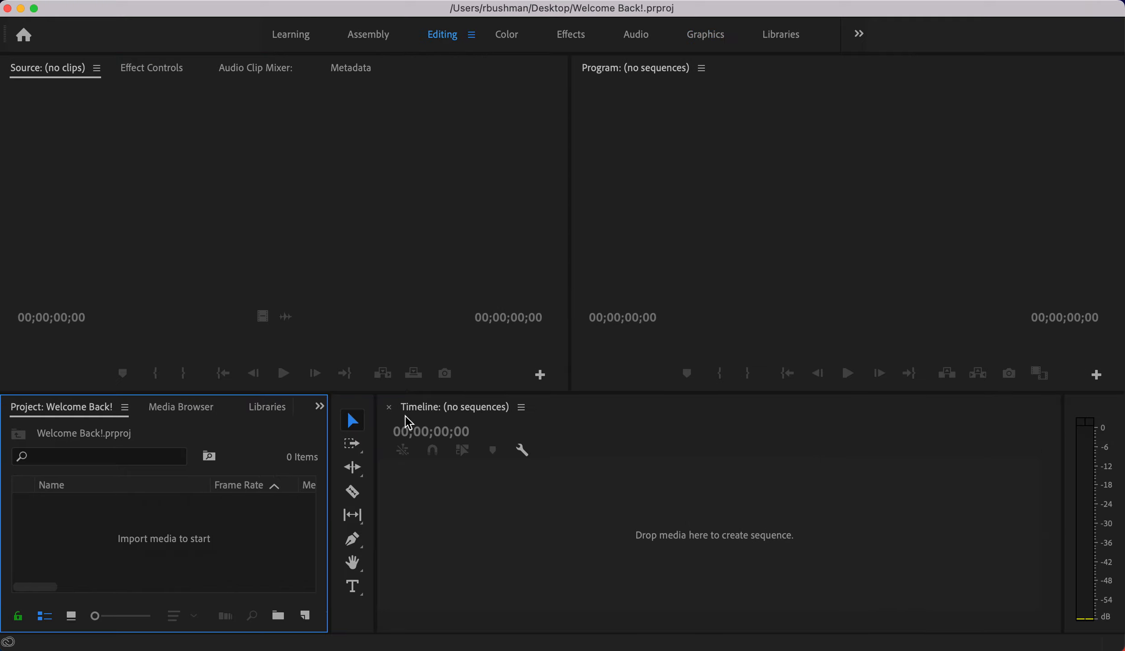
click(165, 0)
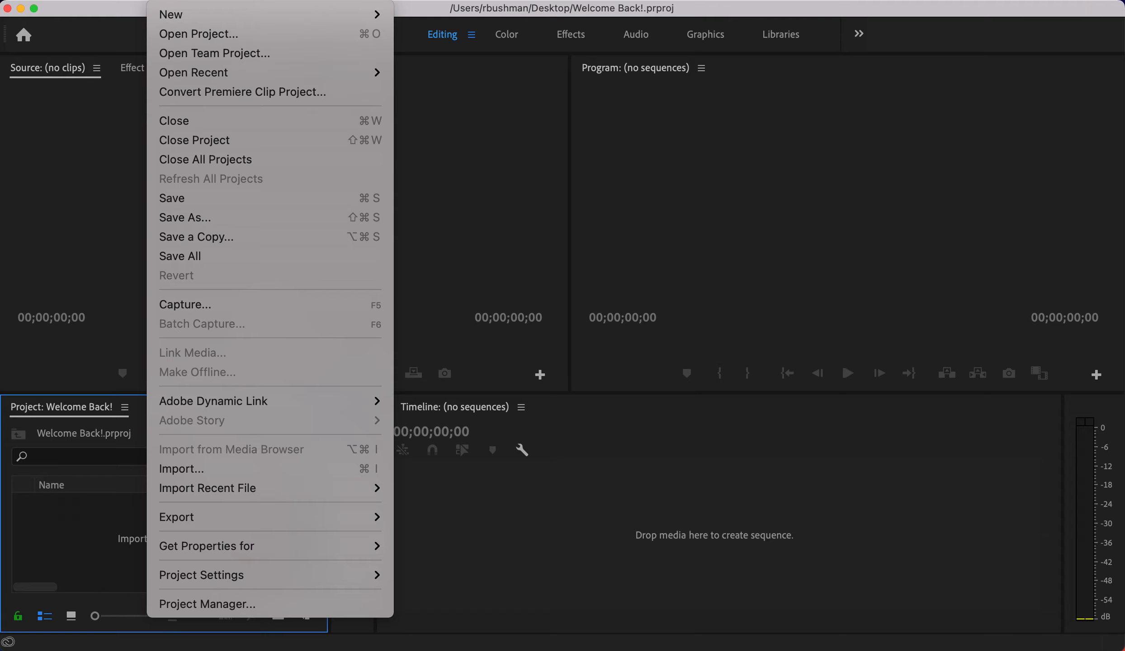
- Import IMG_0274.MOV from Downloads into the project
click(175, 471)
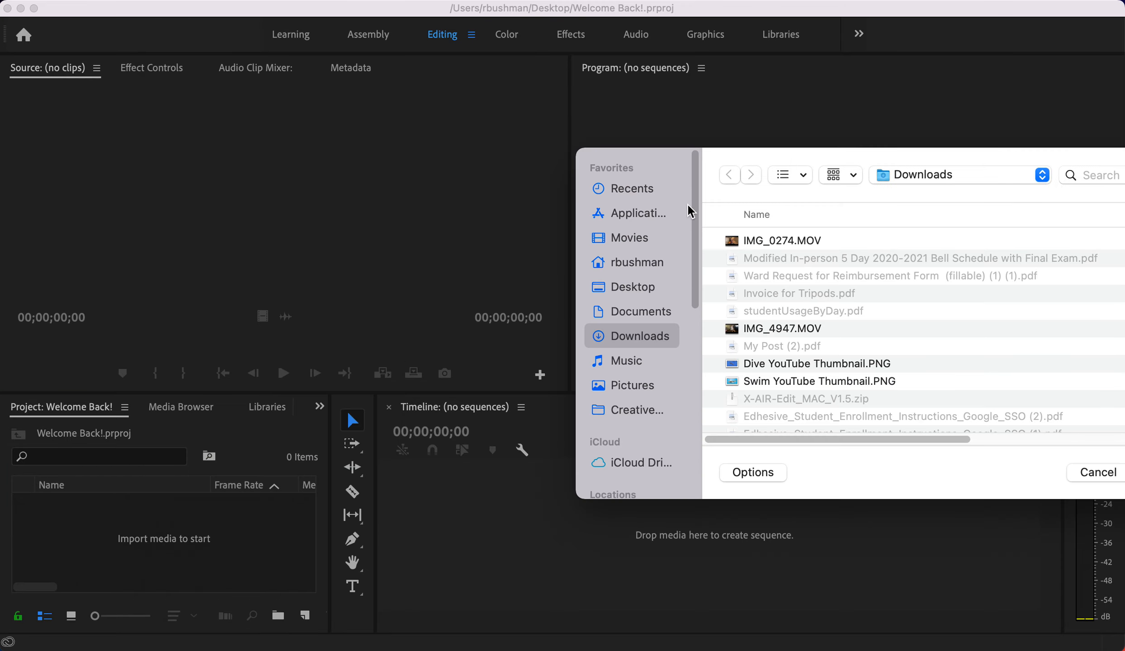
drag(705, 156, 379, 123)
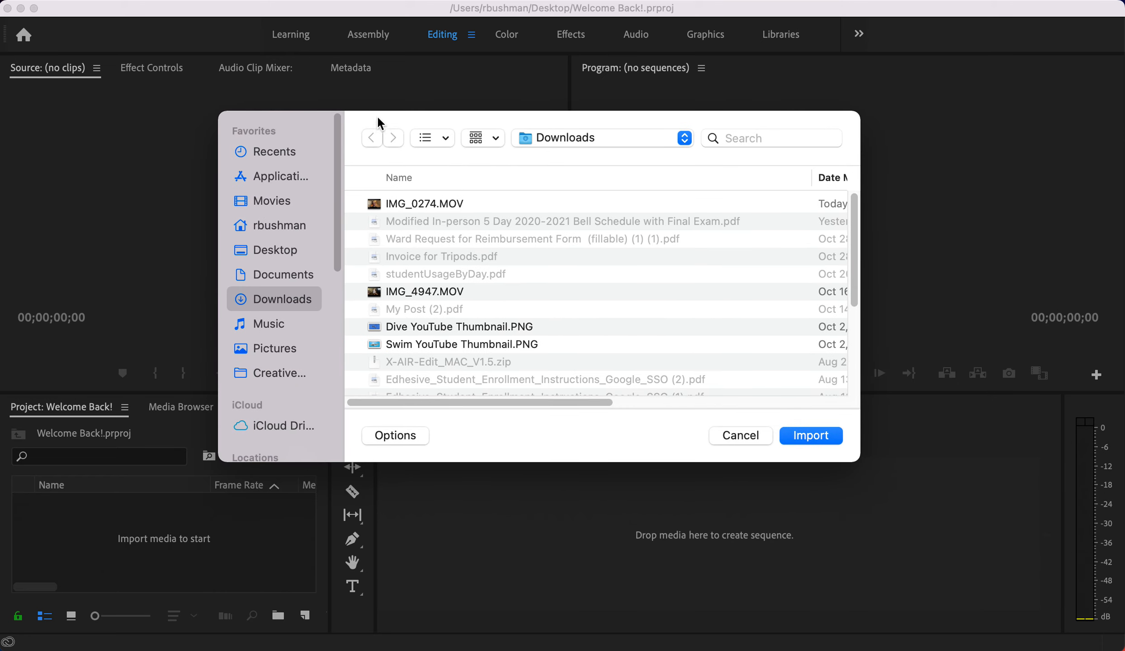
click(377, 205)
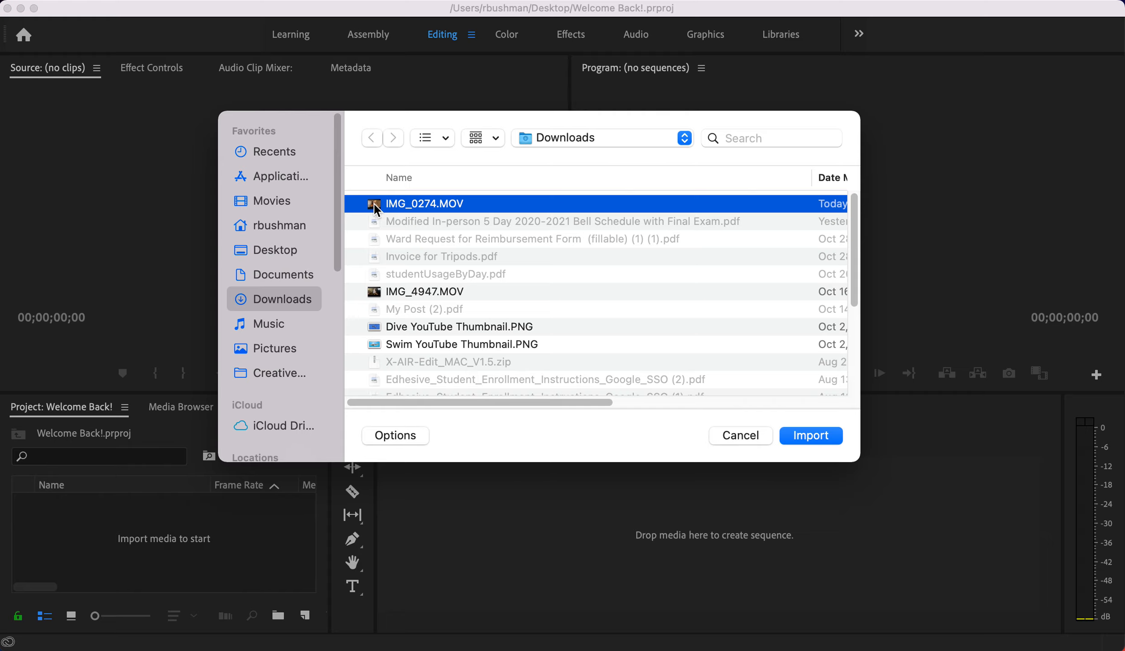
click(809, 435)
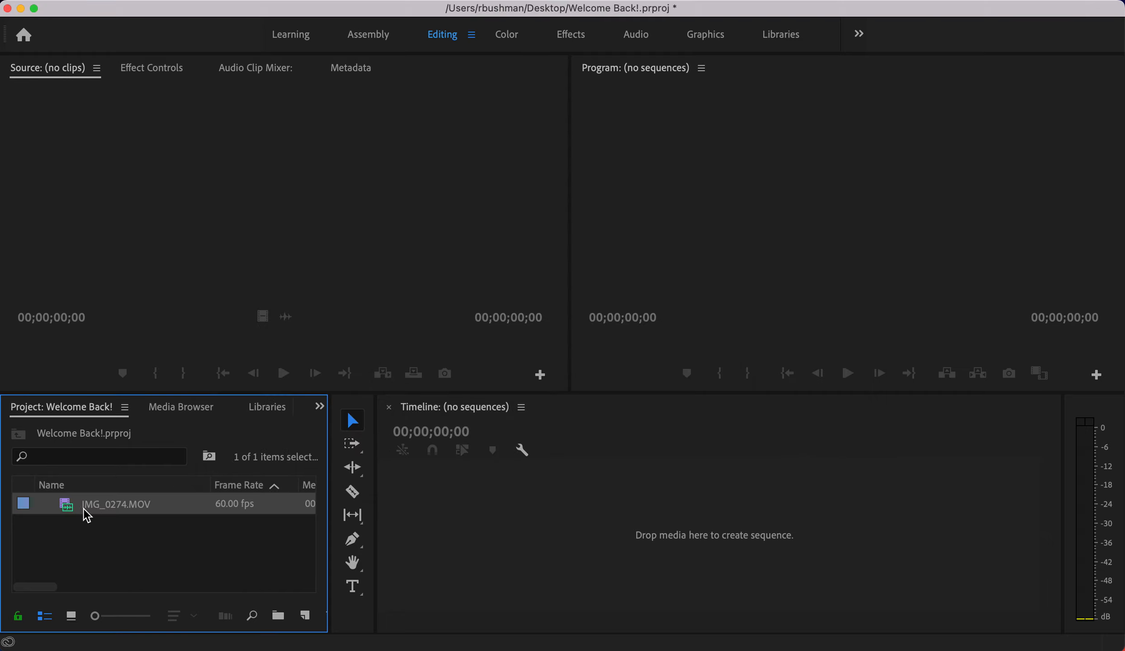
- Show the Project panel in Icon View, then return to List View
click(72, 619)
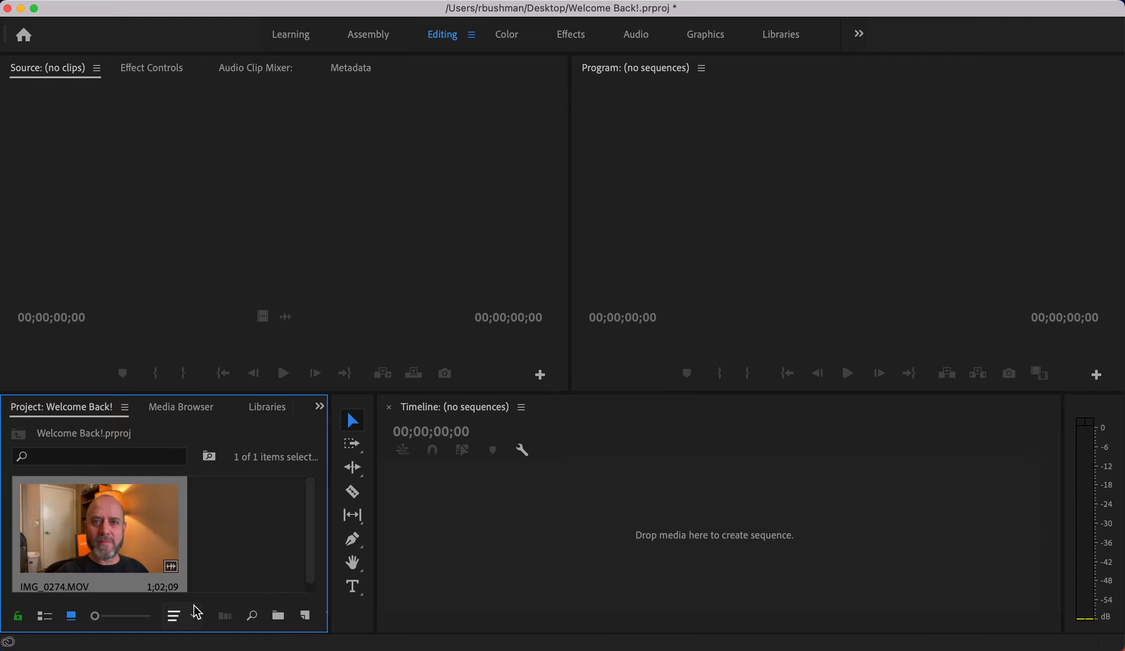
mouse_move(95, 615)
mouse_down()
mouse_move(109, 617)
mouse_move(84, 616)
mouse_up()
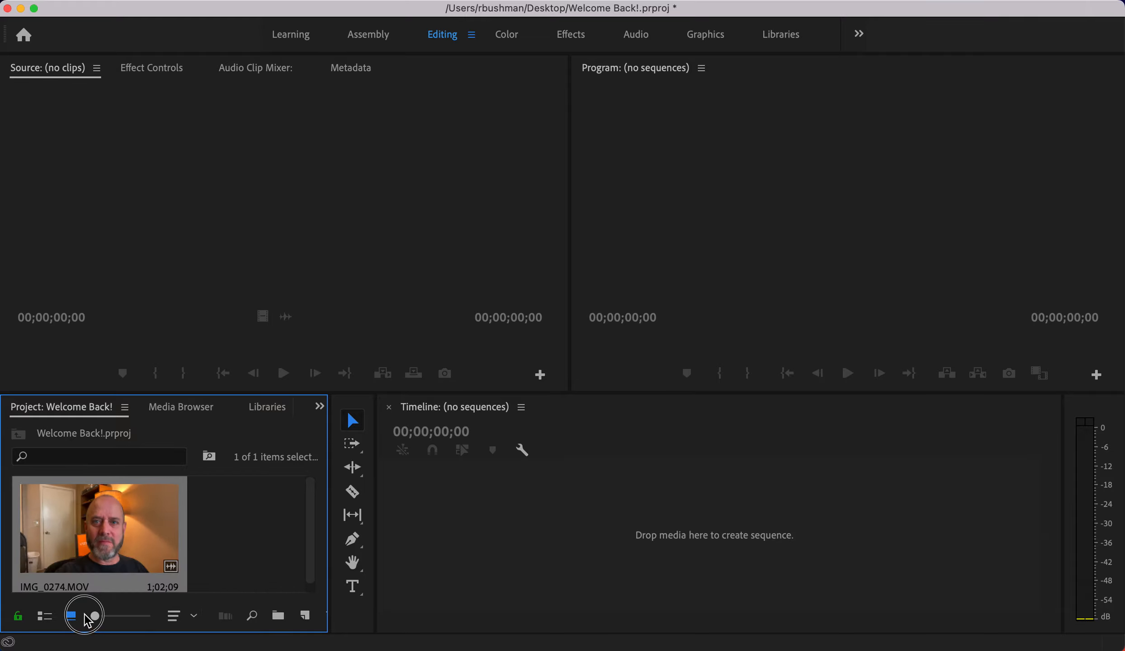
click(44, 616)
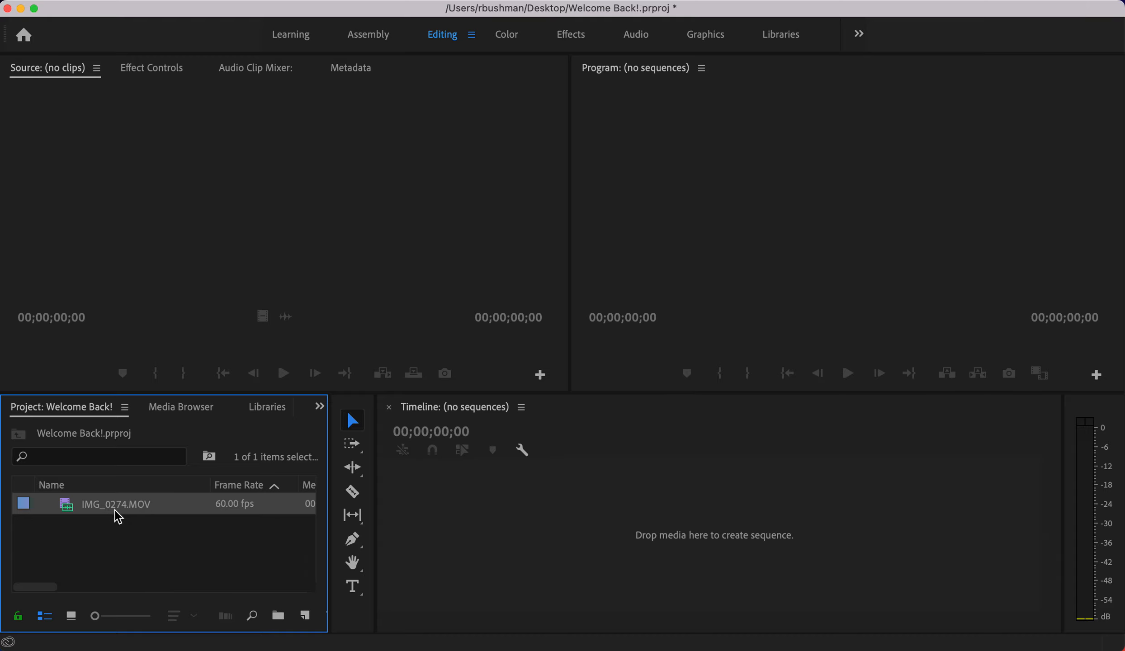
- Load IMG_0274.MOV into the Source monitor and play it from the start
double_click(67, 509)
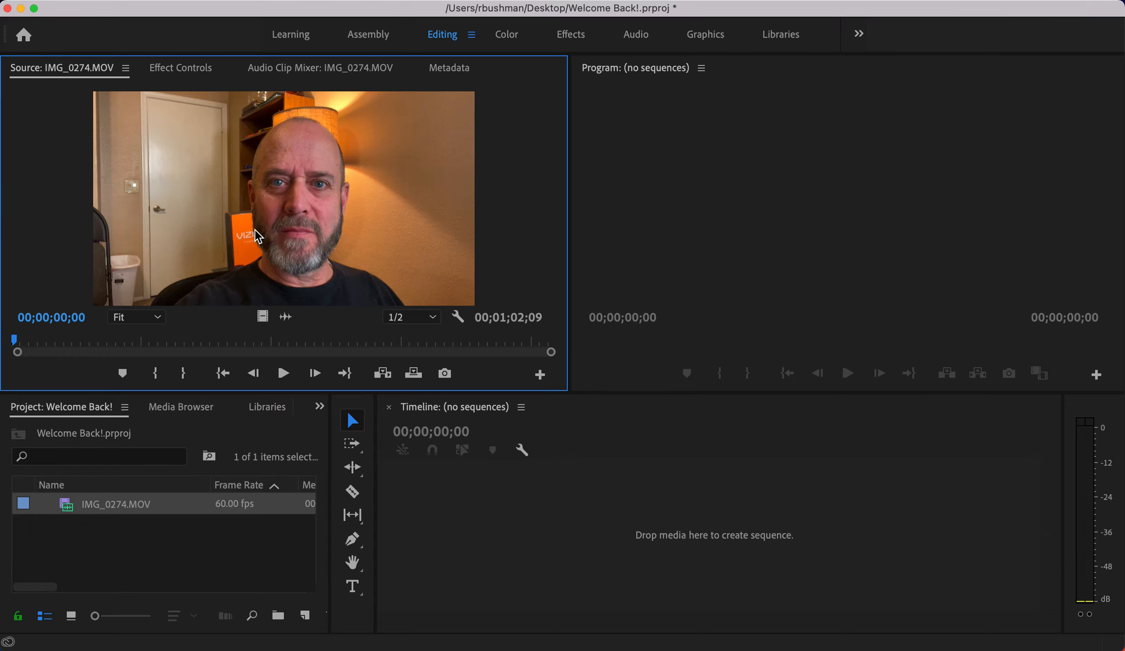
mouse_move(17, 351)
mouse_down()
mouse_move(341, 360)
mouse_move(12, 355)
mouse_up()
click(284, 374)
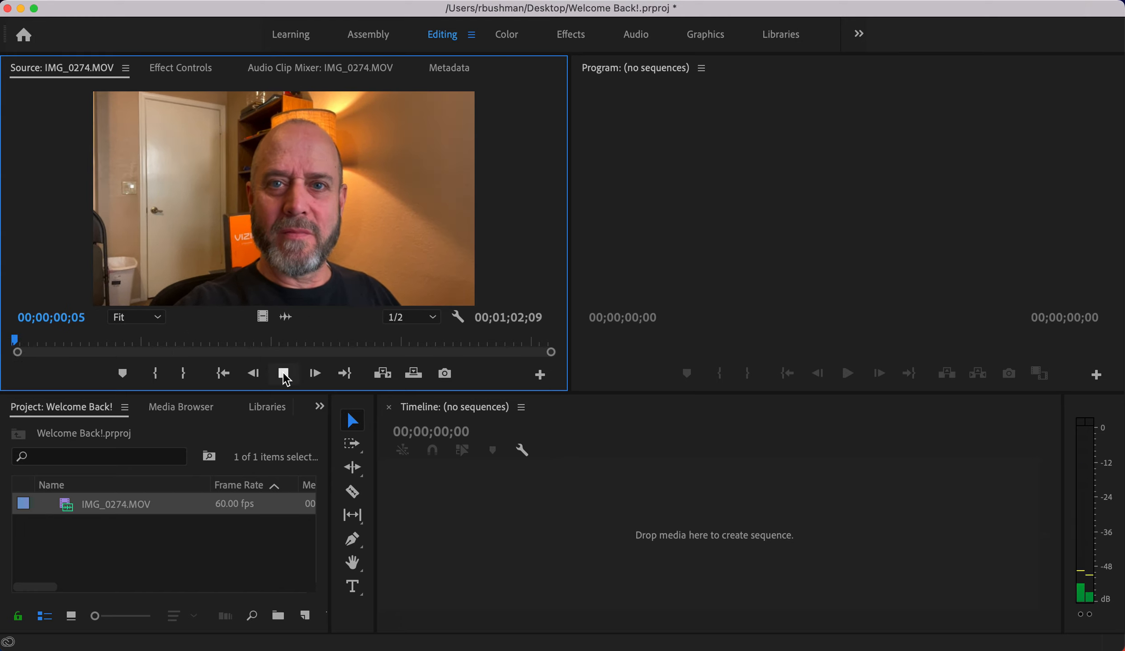
click(285, 373)
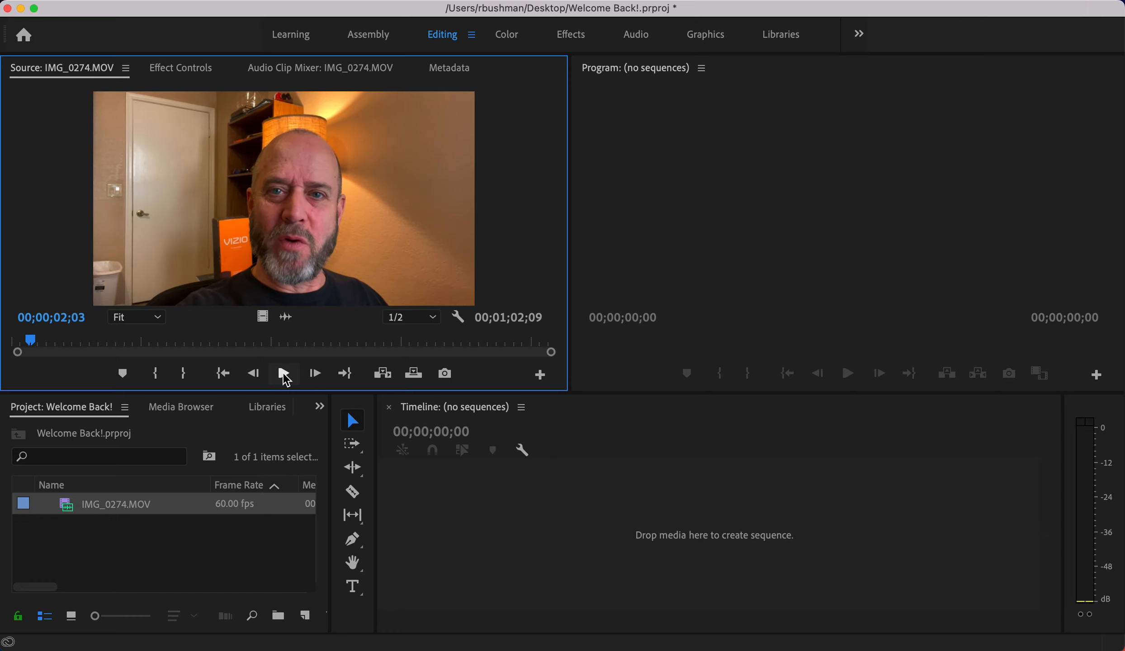
drag(32, 350, 16, 349)
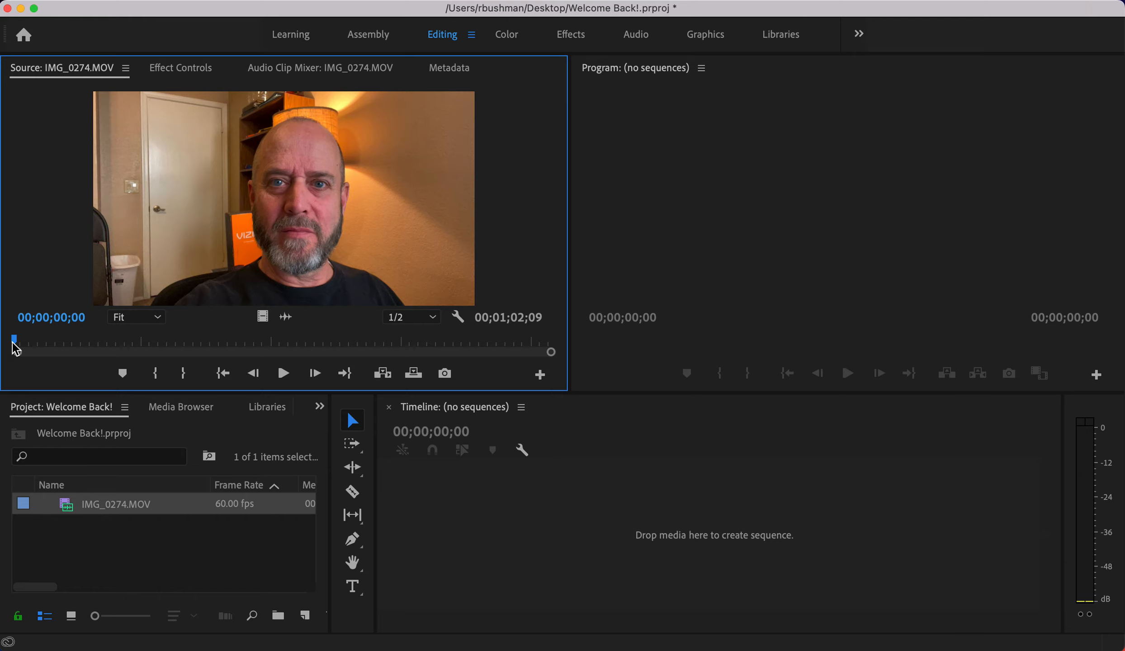
key(space)
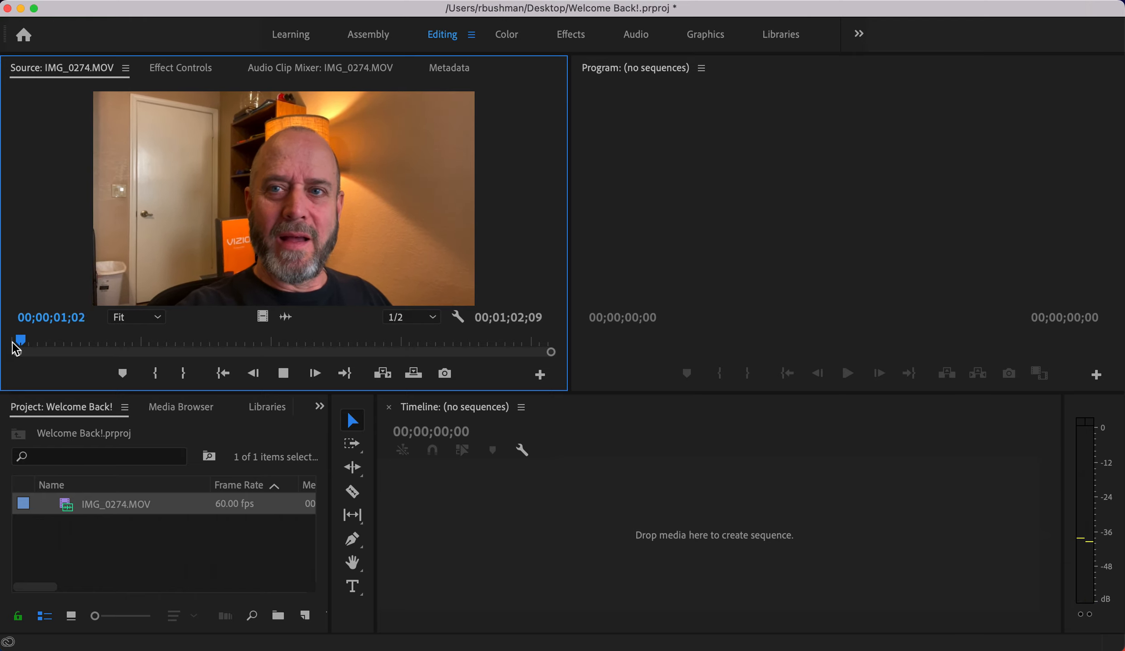
key(space)
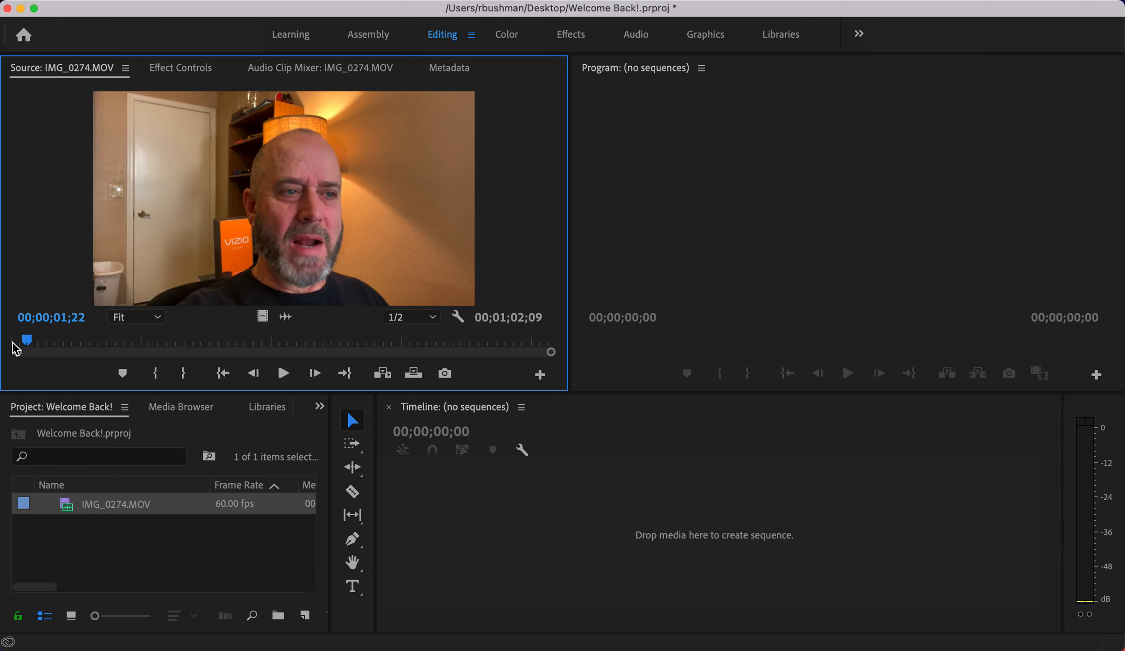
- Shuttle with J/K/L and step frames to park near 00;00;01;06, where speech starts
key(j)
key(k)
key(l)
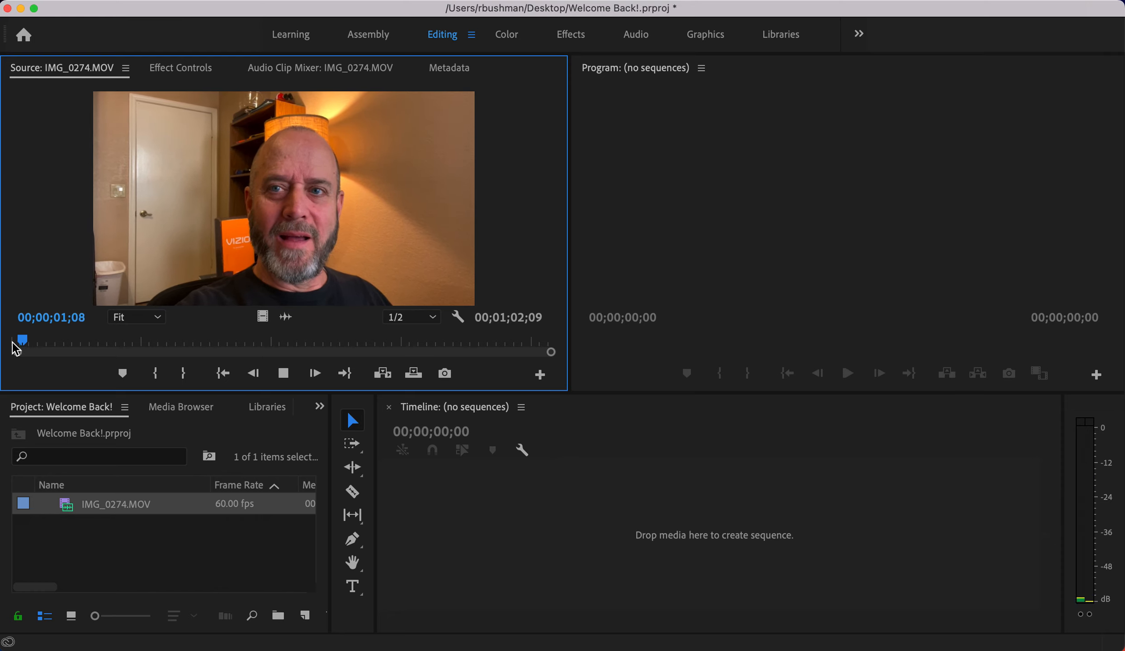
key(k)
key(Right)
key(Right)
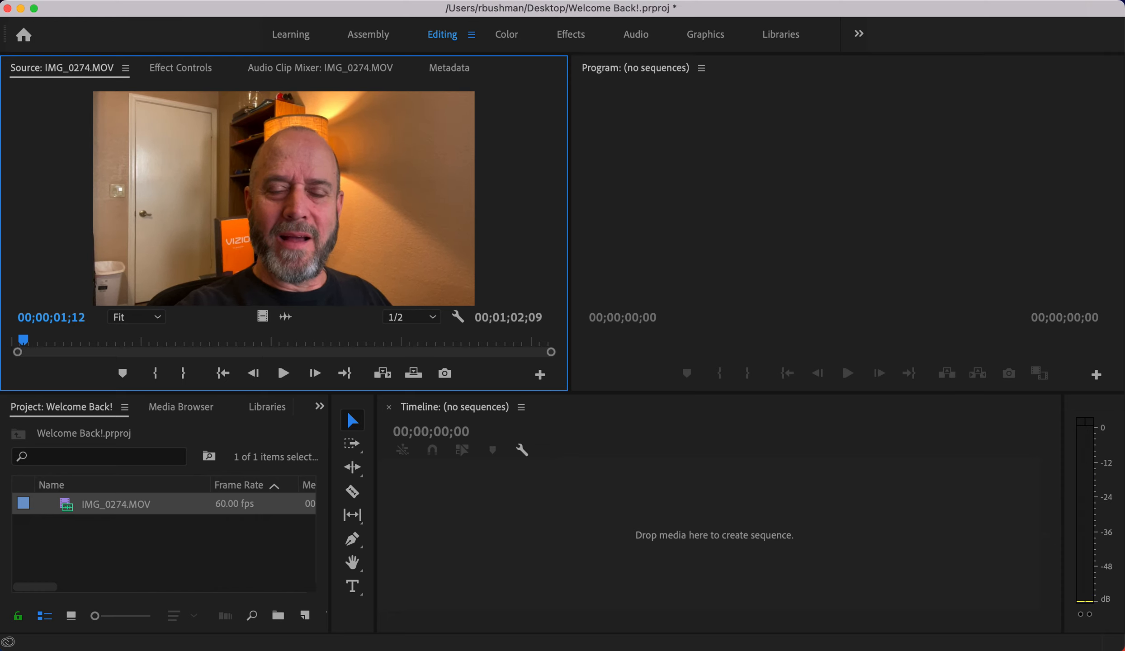
drag(25, 339, 23, 340)
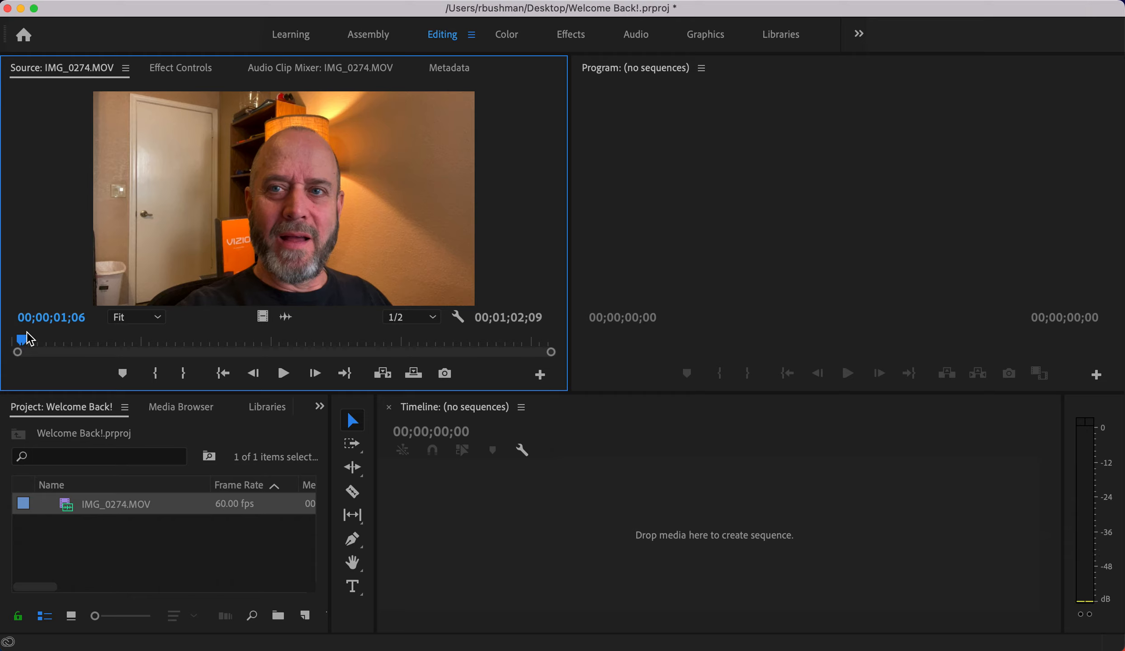
- Mark In at 00;00;01;06 and Mark Out after the speech ends, for 00;00;59;29
click(158, 379)
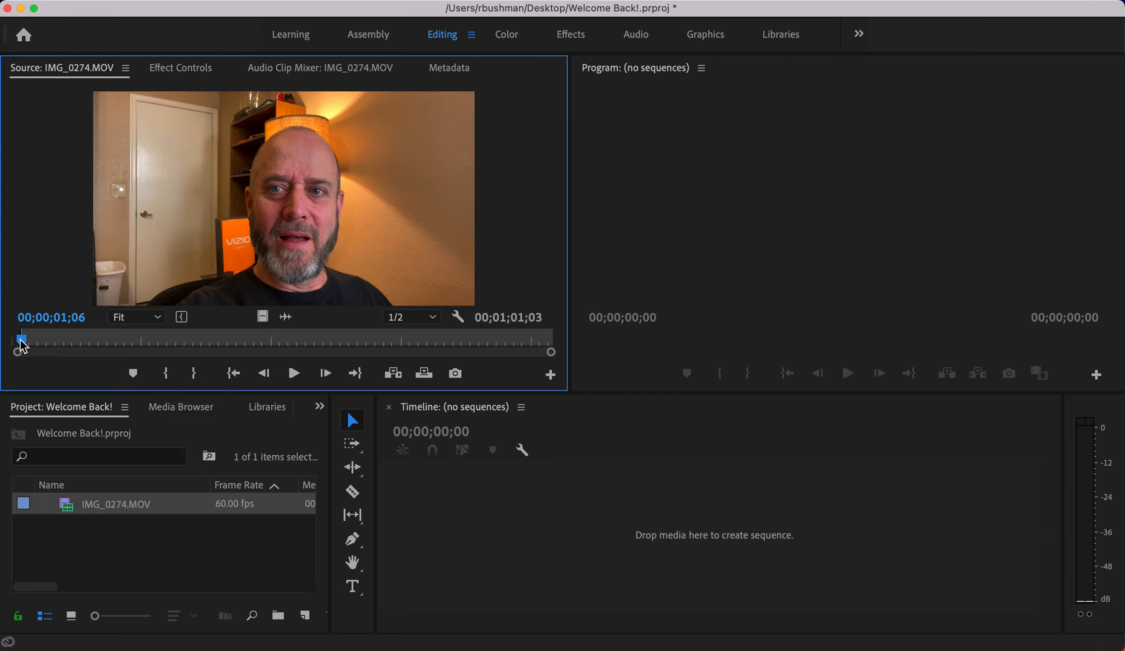
drag(23, 346, 529, 358)
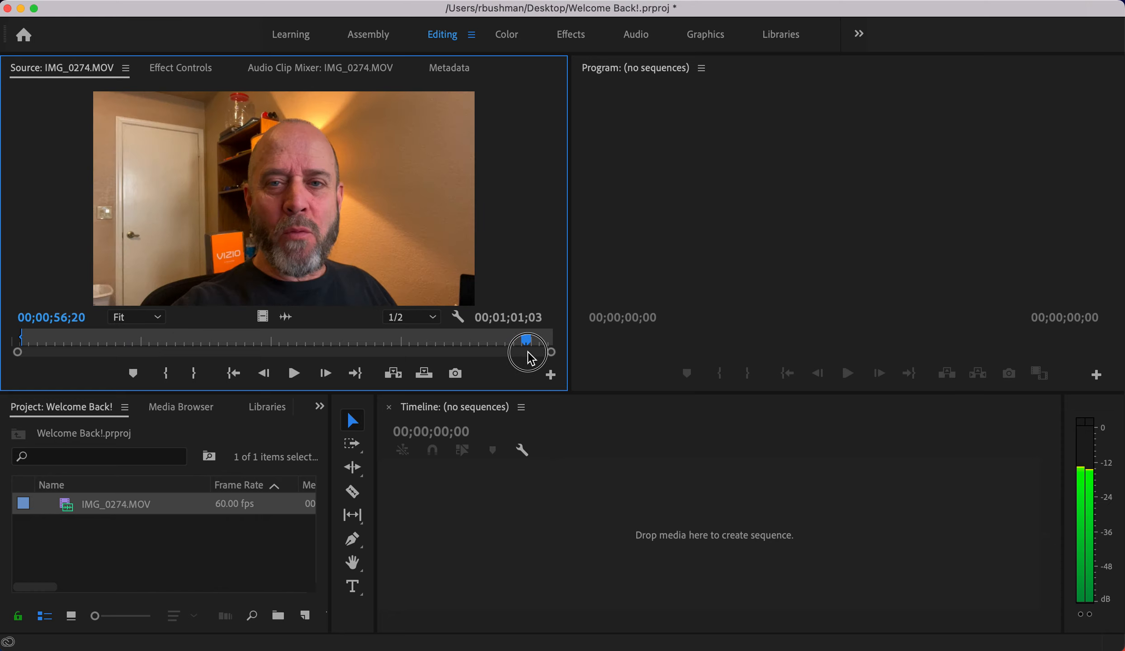
click(294, 373)
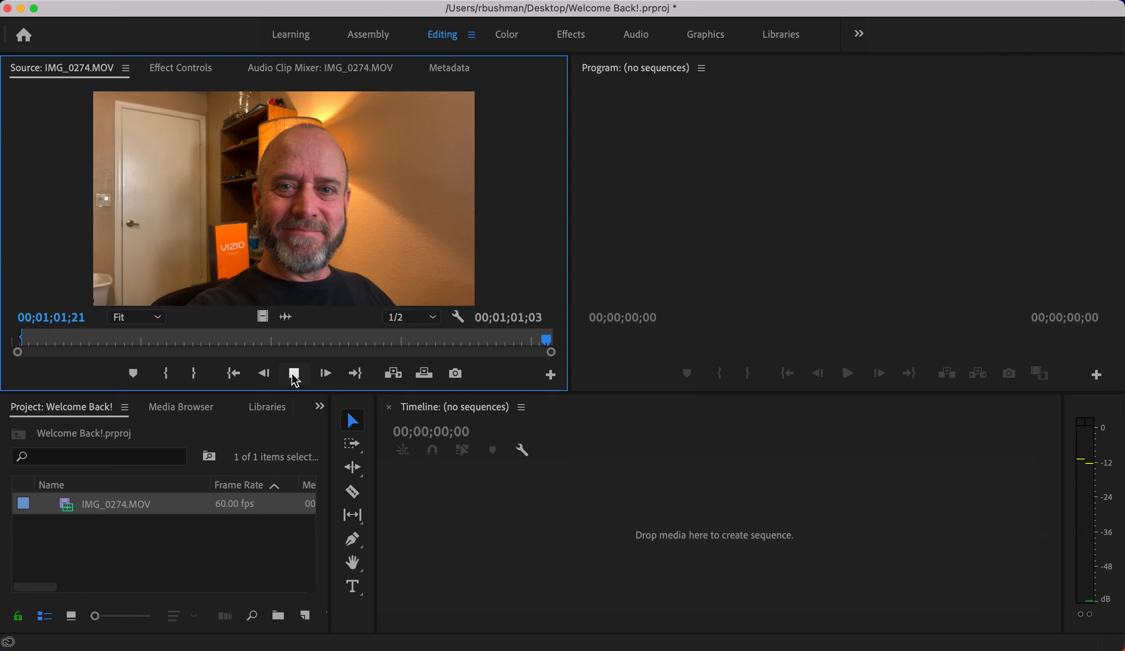
click(541, 341)
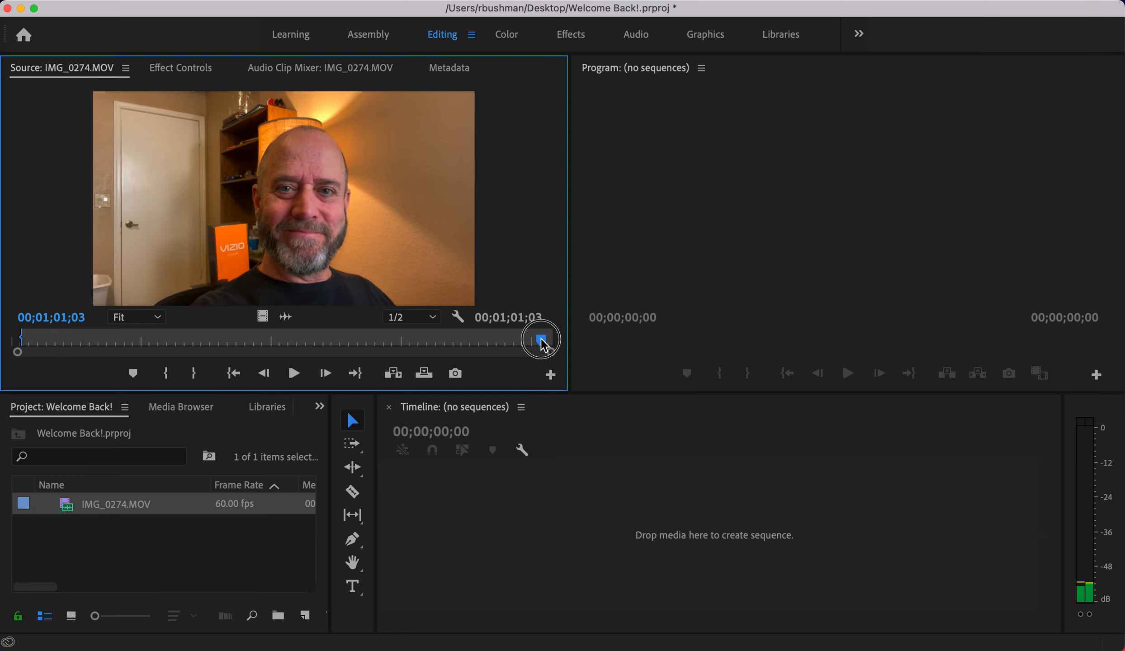
drag(544, 344, 521, 344)
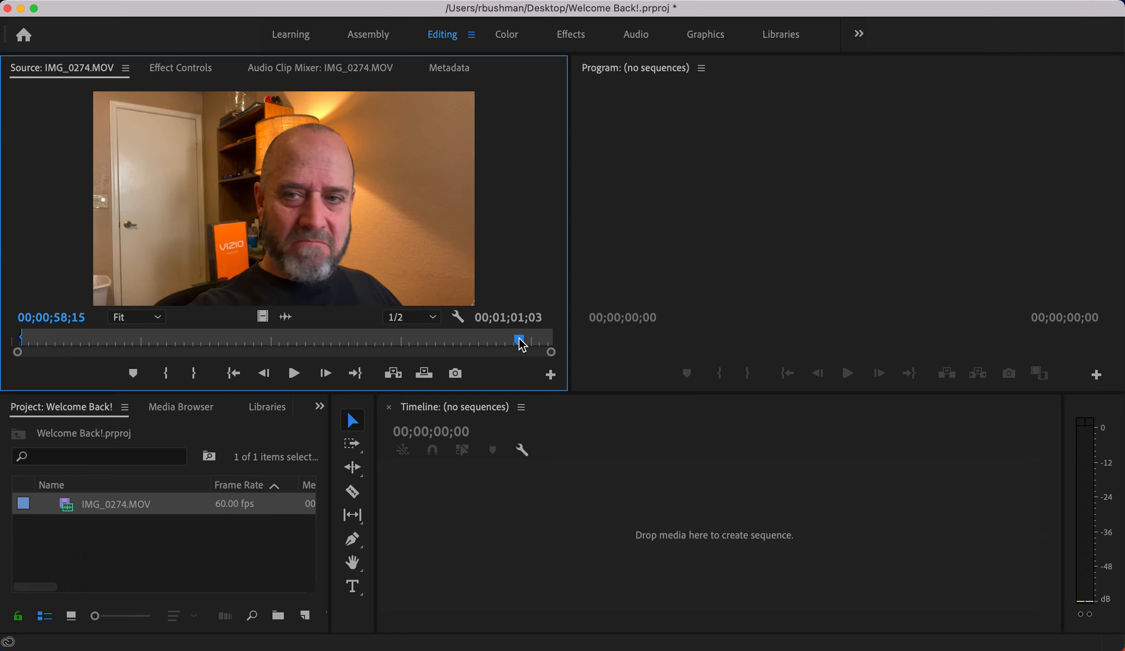
key(space)
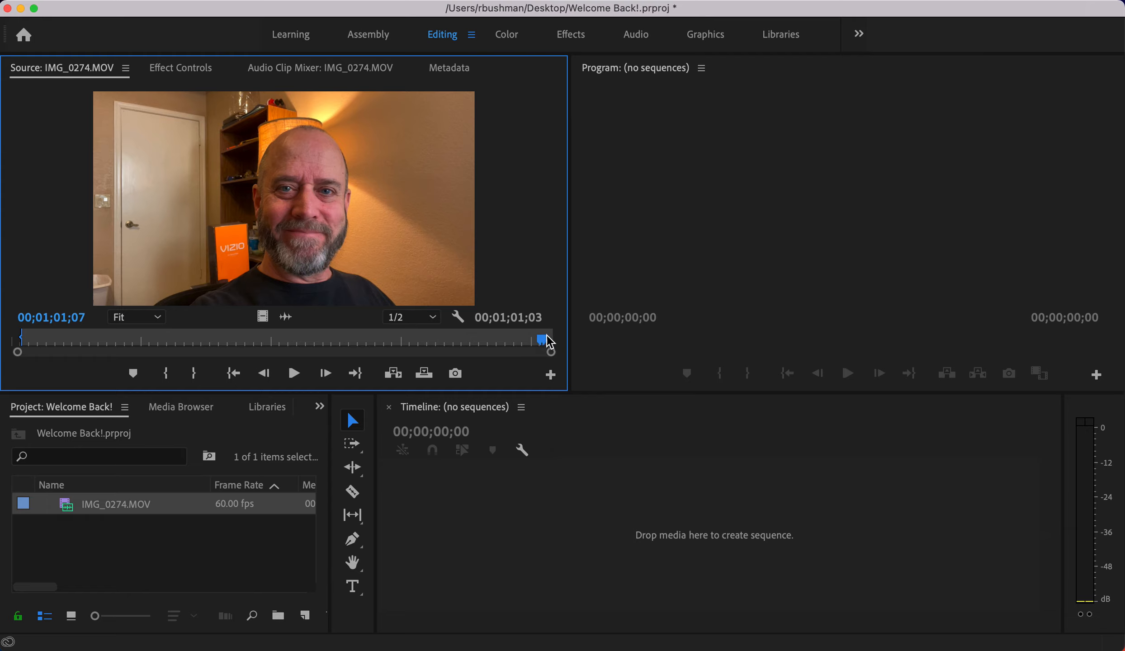
click(194, 375)
- Drop the trimmed clip into a new sequence and rename the sequence Welcome Back!
drag(306, 198, 515, 532)
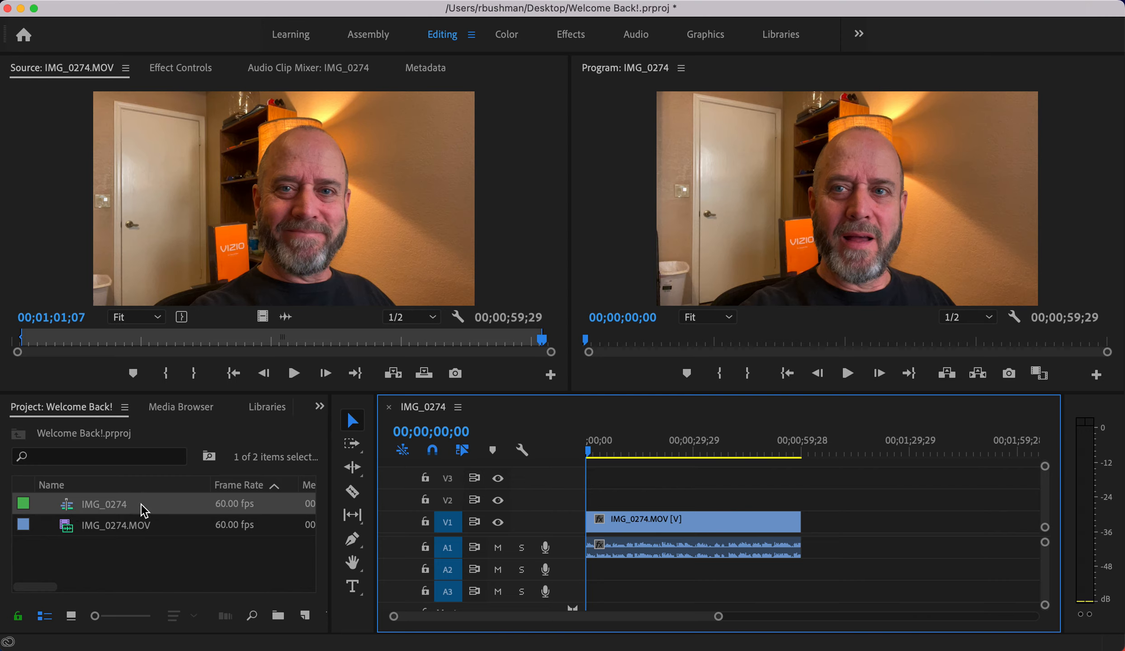
click(102, 505)
click(141, 548)
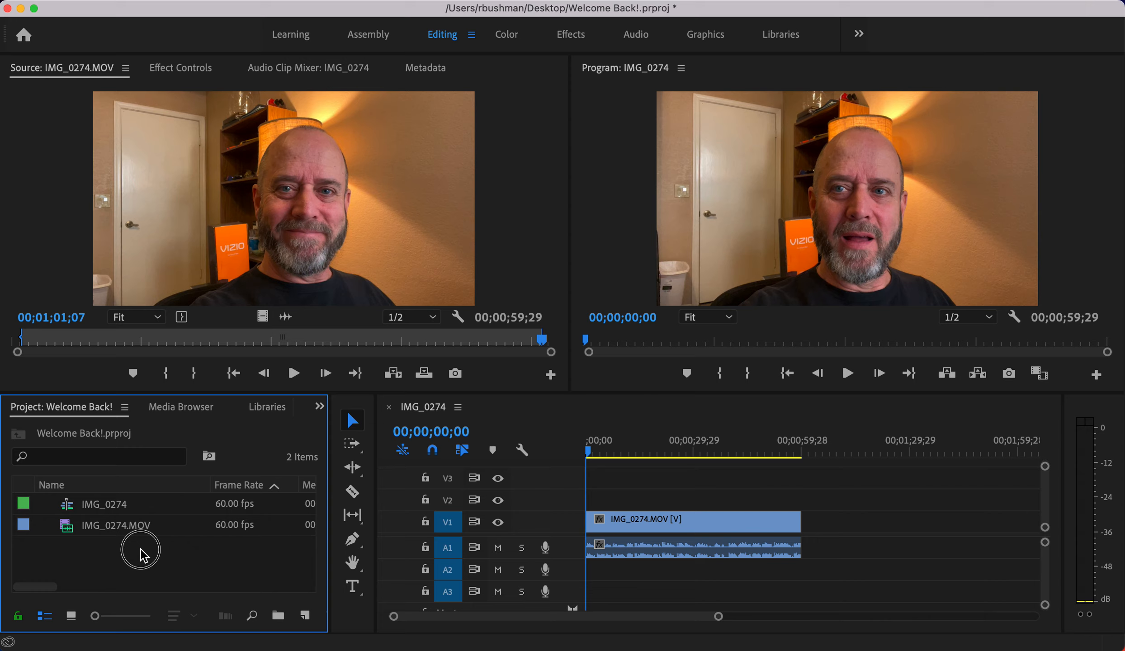
click(117, 509)
click(96, 507)
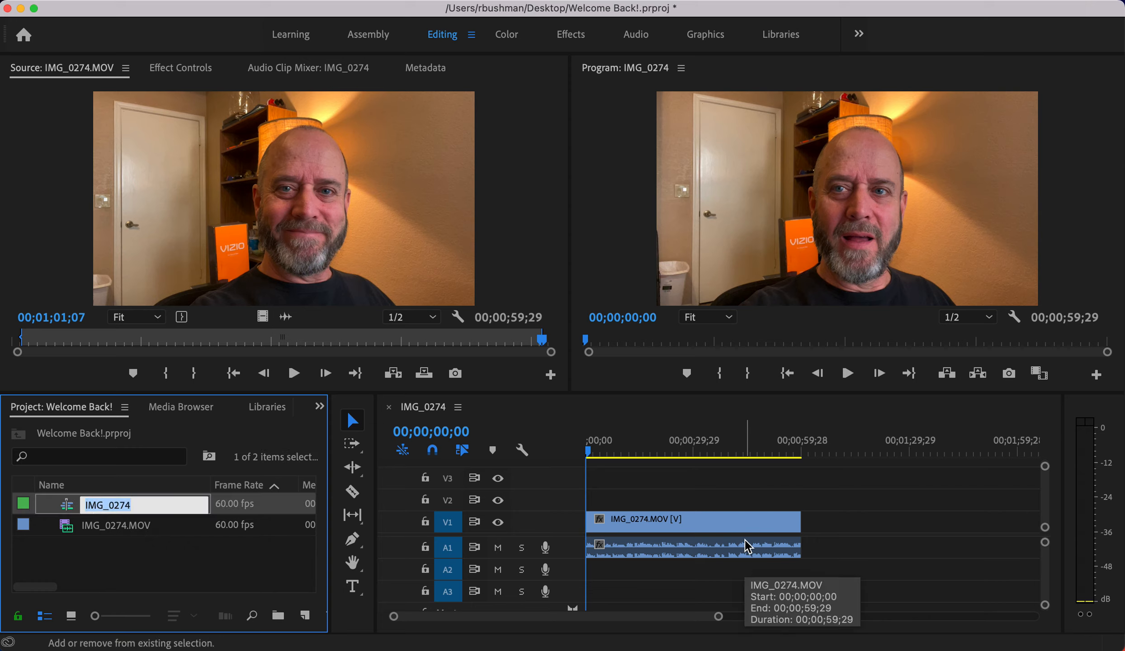
text(Welcome)
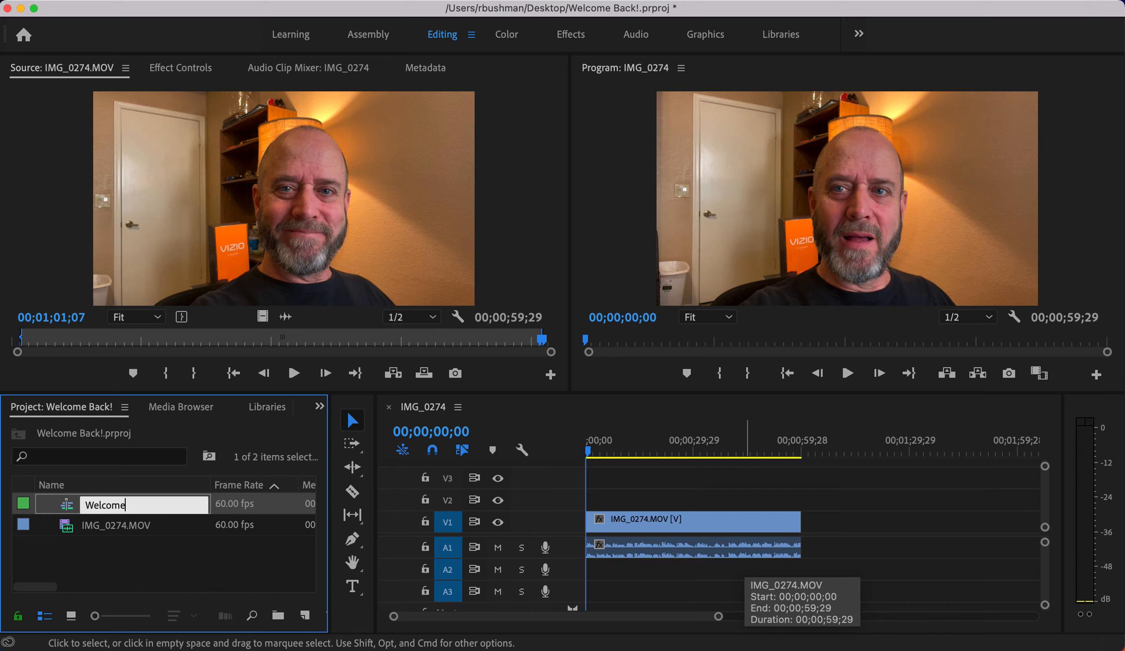
text( Back)
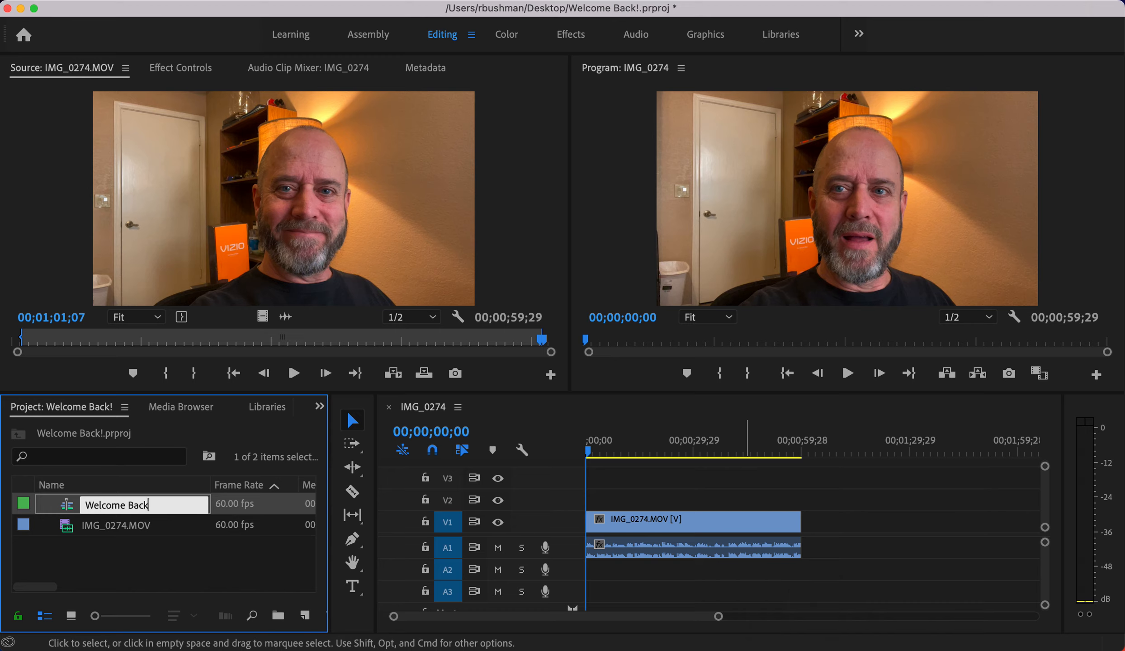
text(!)
key(Tab)
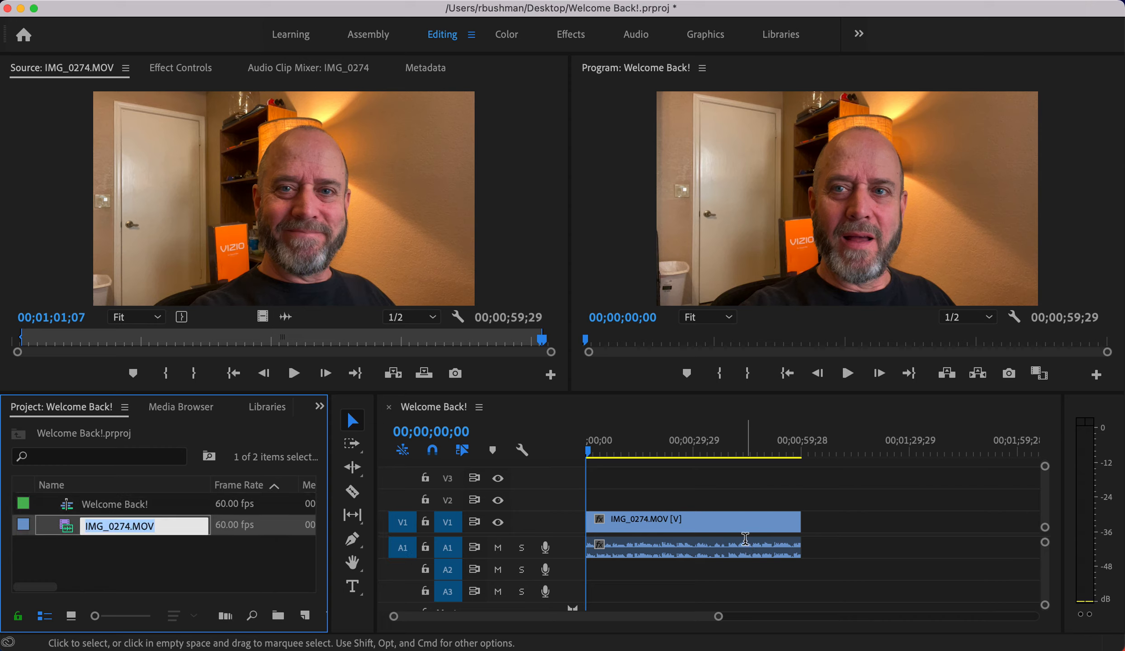
click(203, 586)
click(79, 504)
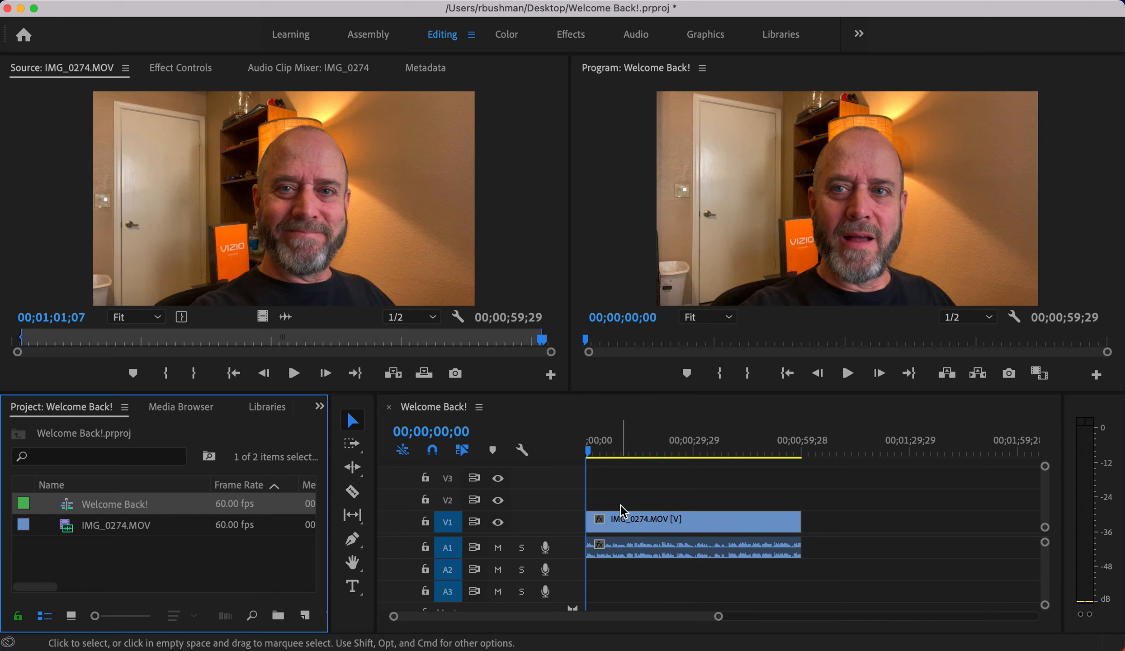
- Fit the whole sequence in the Timeline and park about eight seconds in
drag(589, 452, 776, 456)
key(Up)
key(Down)
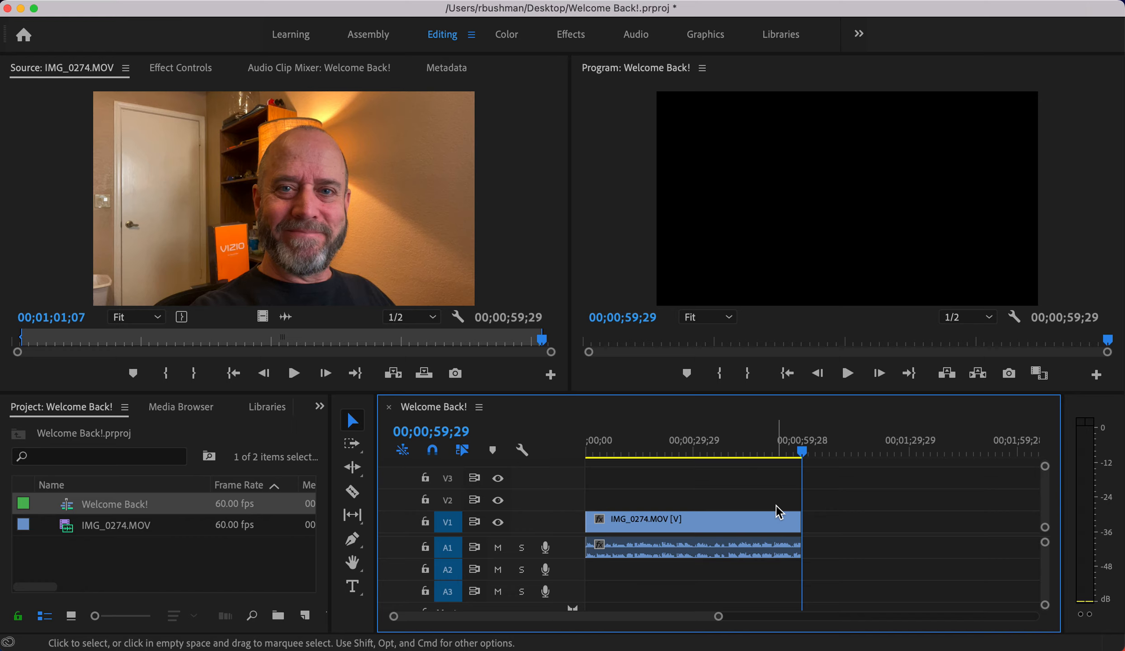
key(backslash)
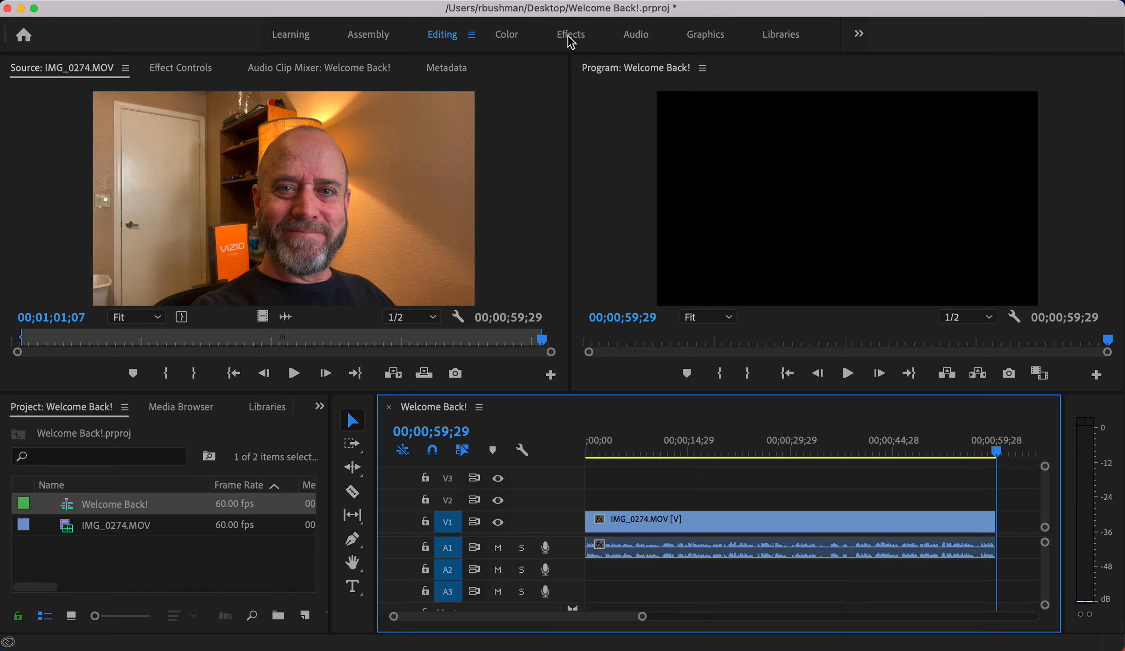
drag(677, 452, 639, 452)
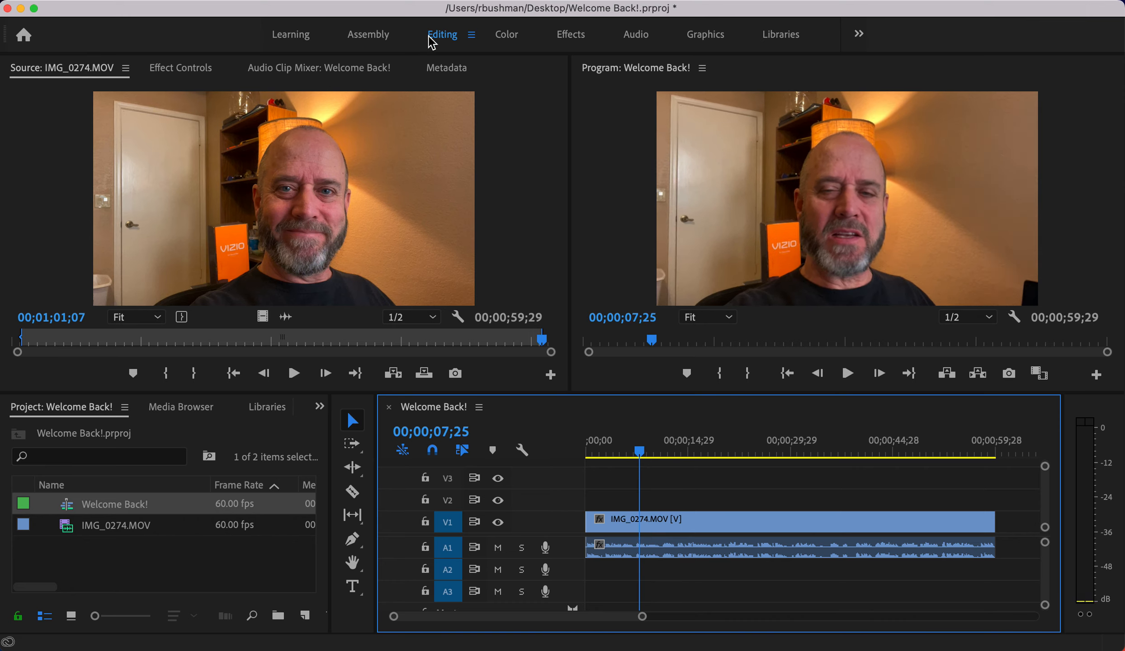
- Draw a text box with the speaker's name above 'Senior, Dobson High School'
click(353, 587)
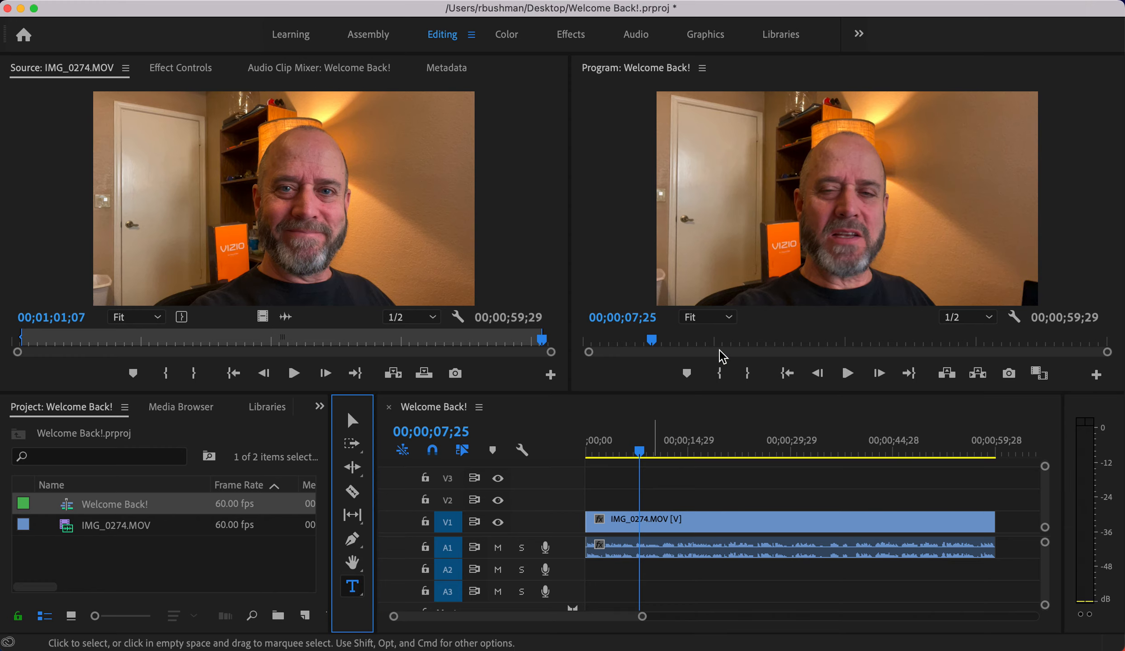
drag(695, 180, 986, 276)
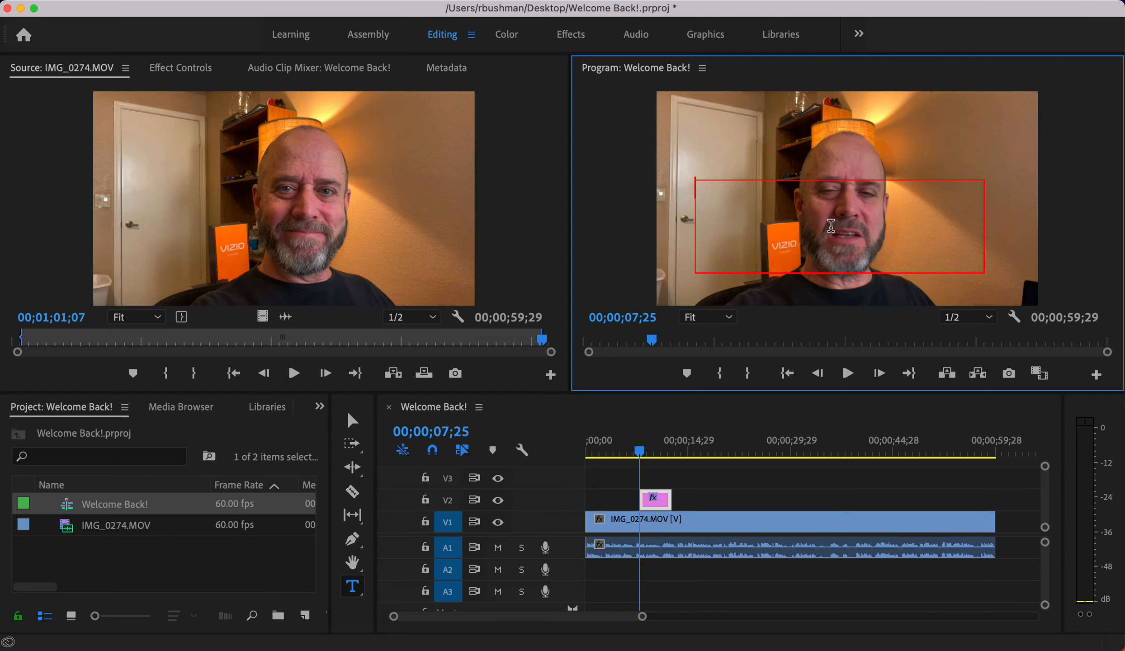
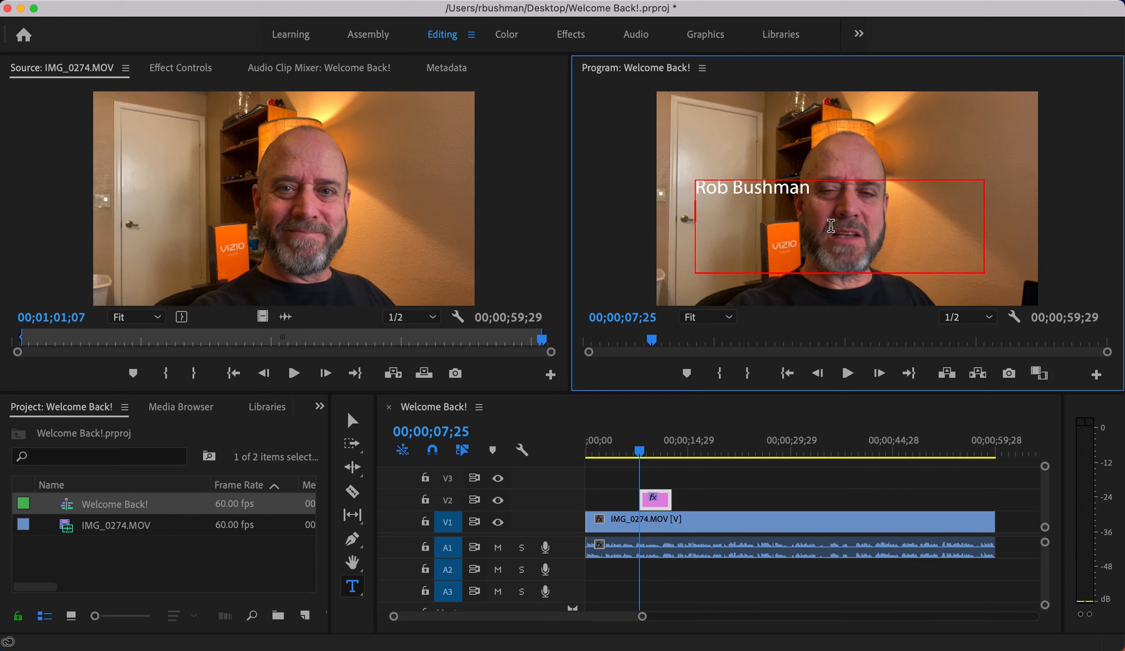
text(Senior, Dobson)
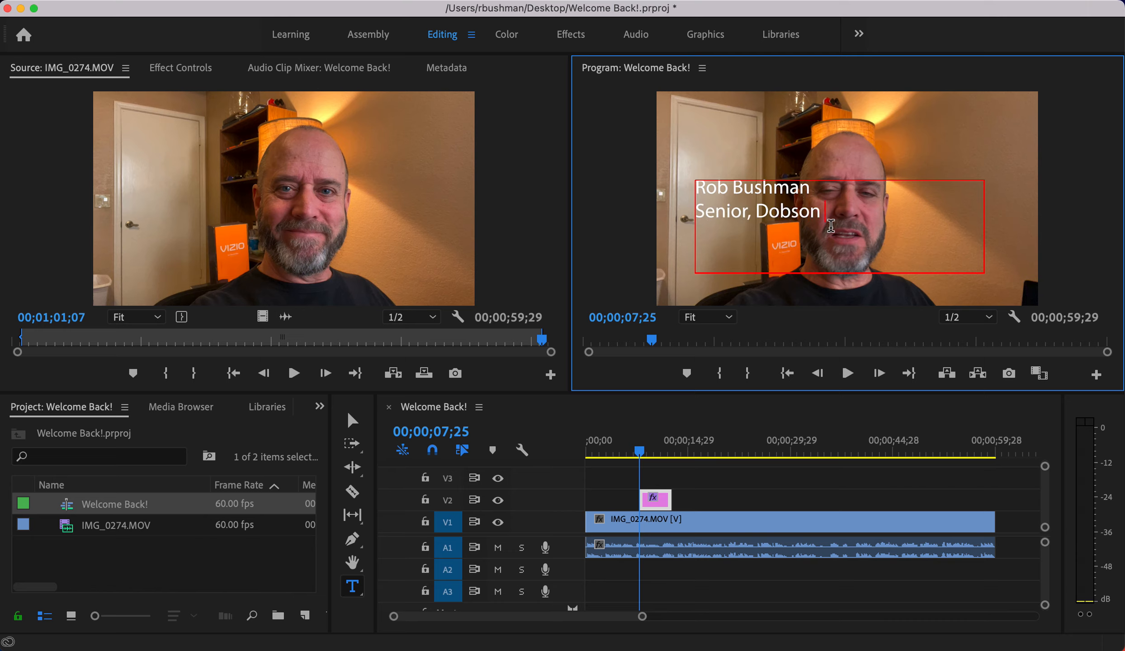
text( High School)
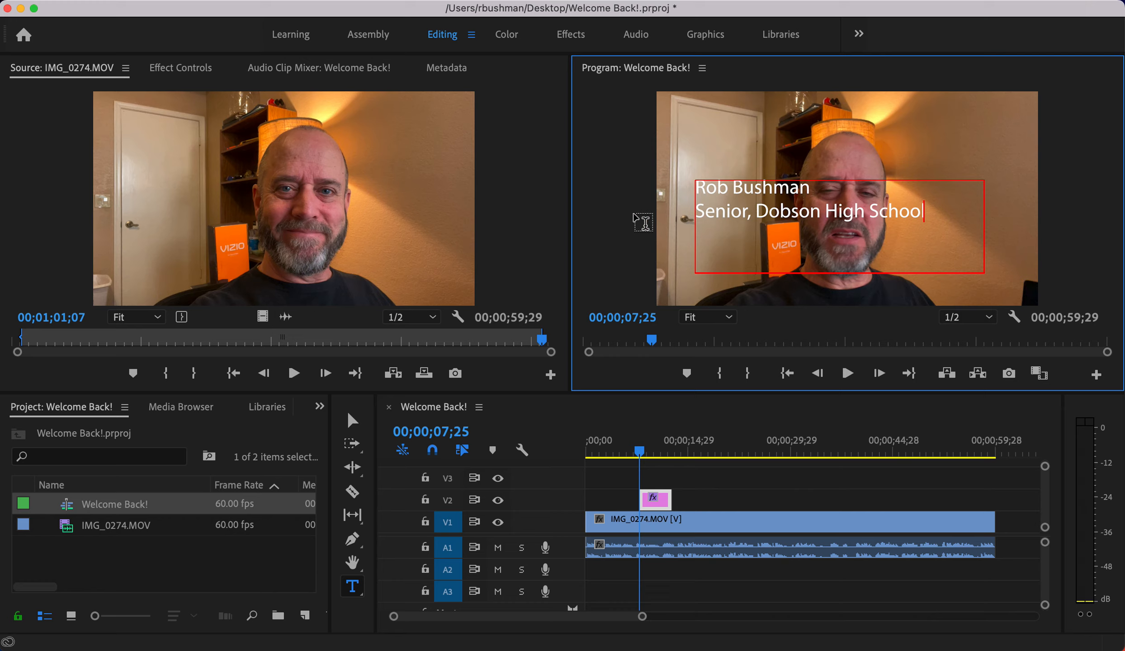
- Shrink the title box to fit its text and move it lower, toward the bottom left
click(353, 420)
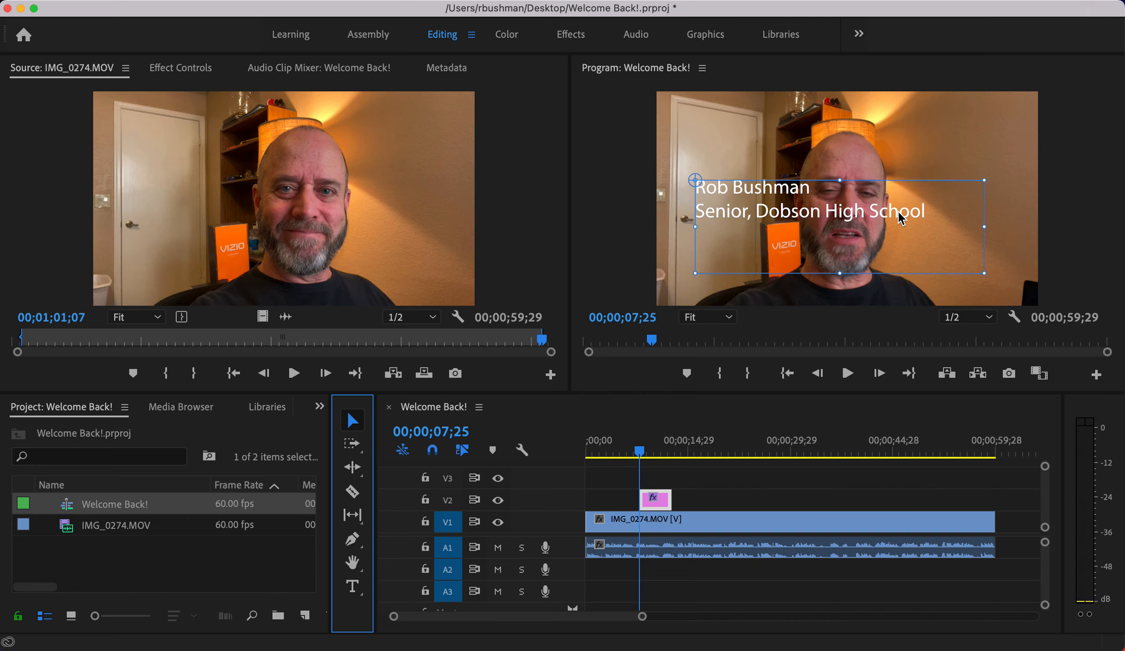
drag(984, 273, 934, 228)
drag(806, 221, 782, 288)
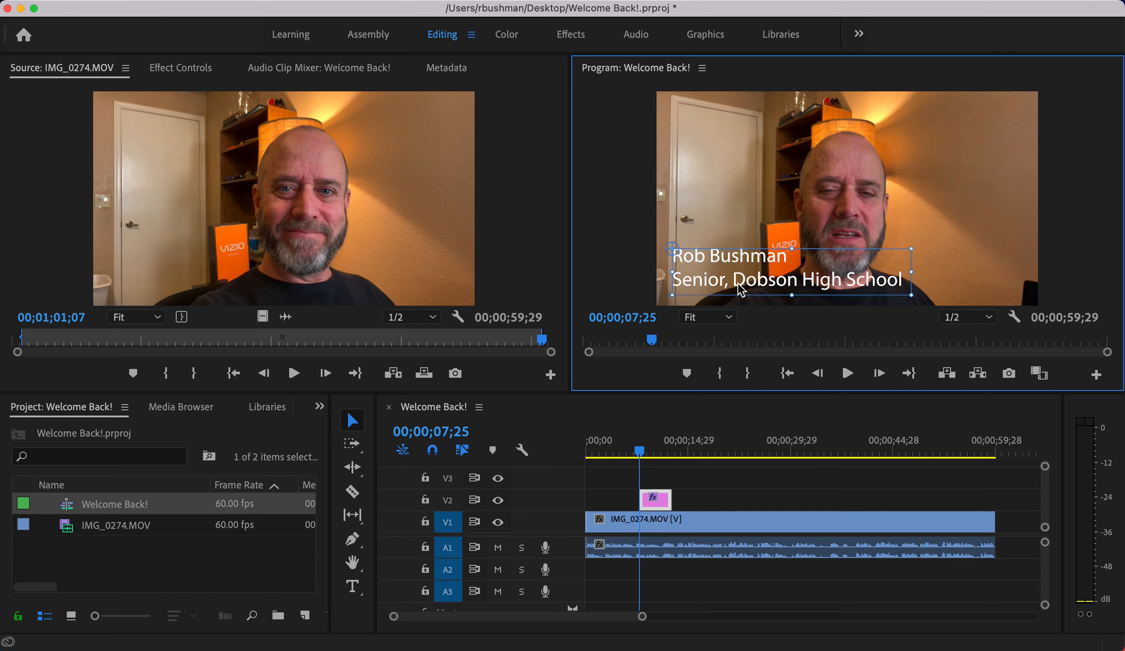
triple_click(720, 255)
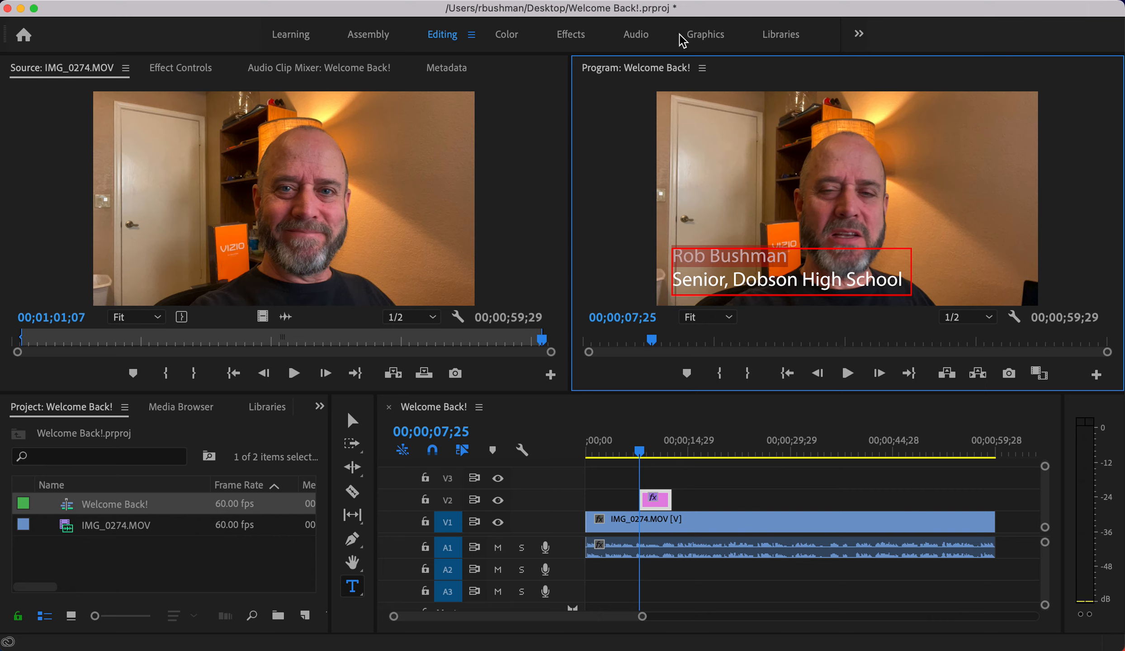
- In the Graphics workspace, select the title's text to show Myriad Pro Regular, size 100
click(705, 35)
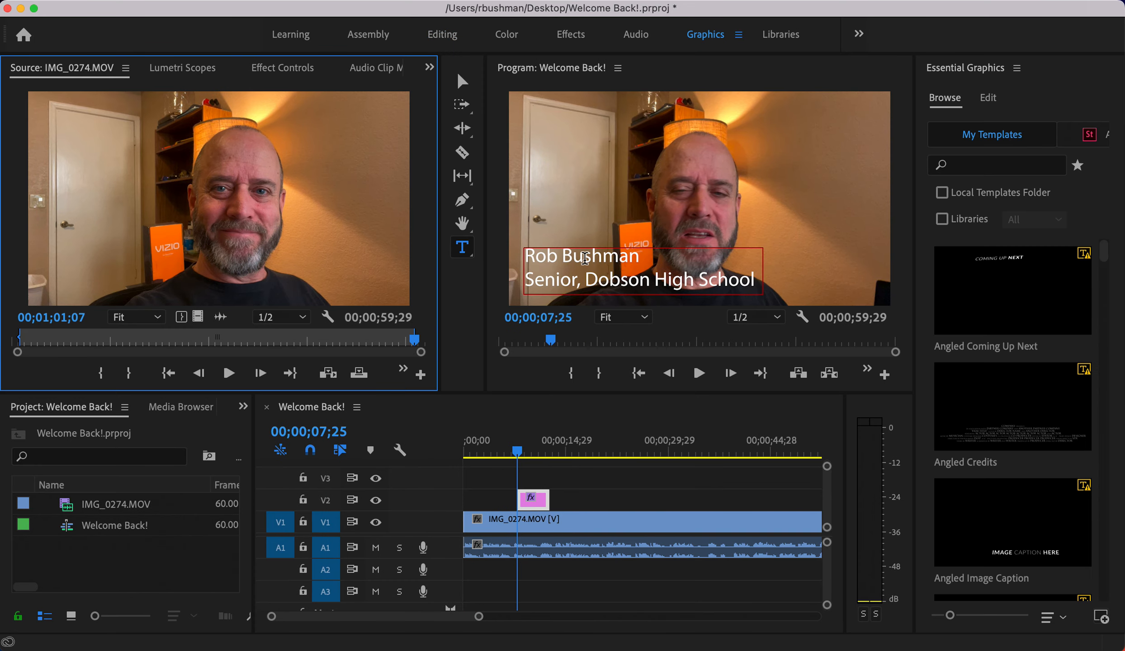
triple_click(584, 257)
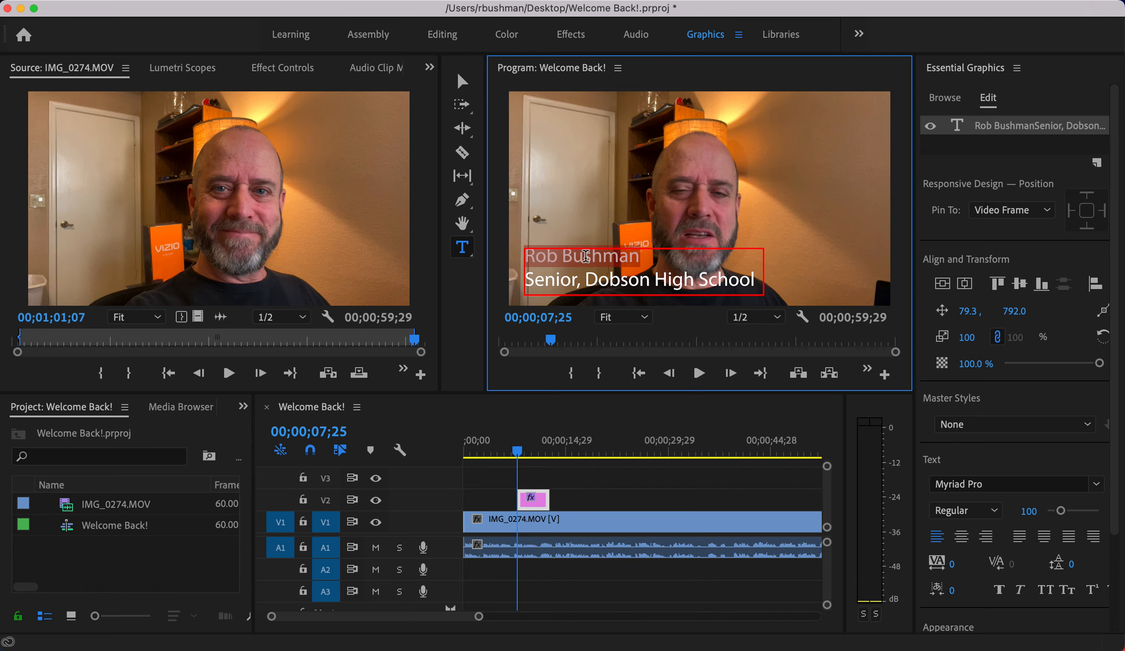
click(584, 256)
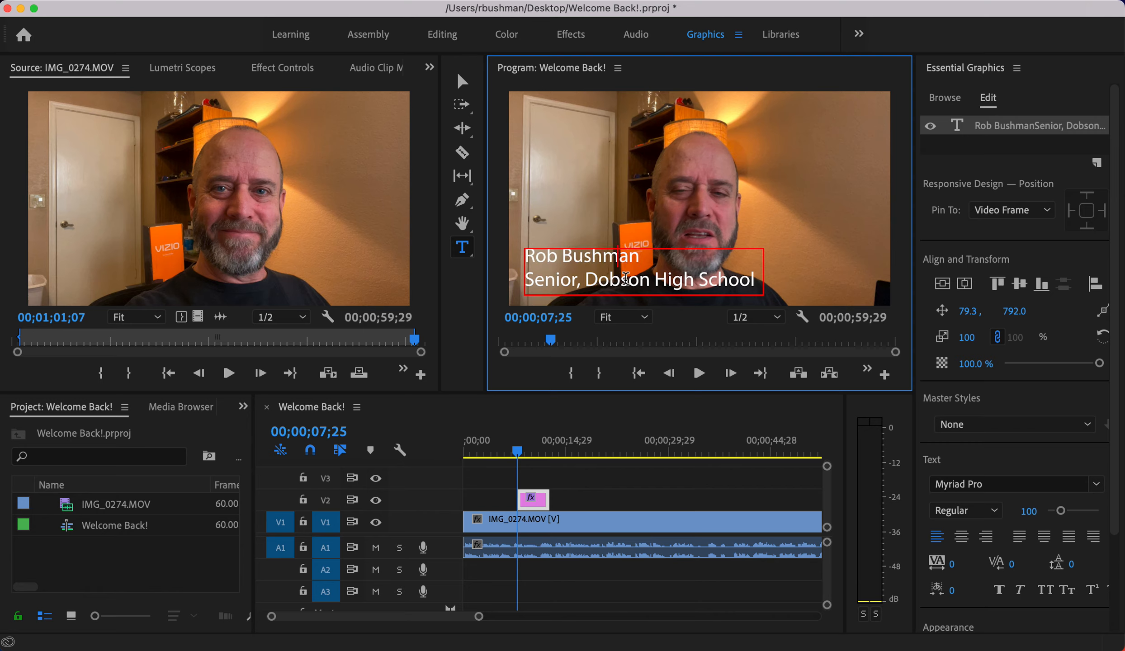
click(605, 264)
double_click(597, 260)
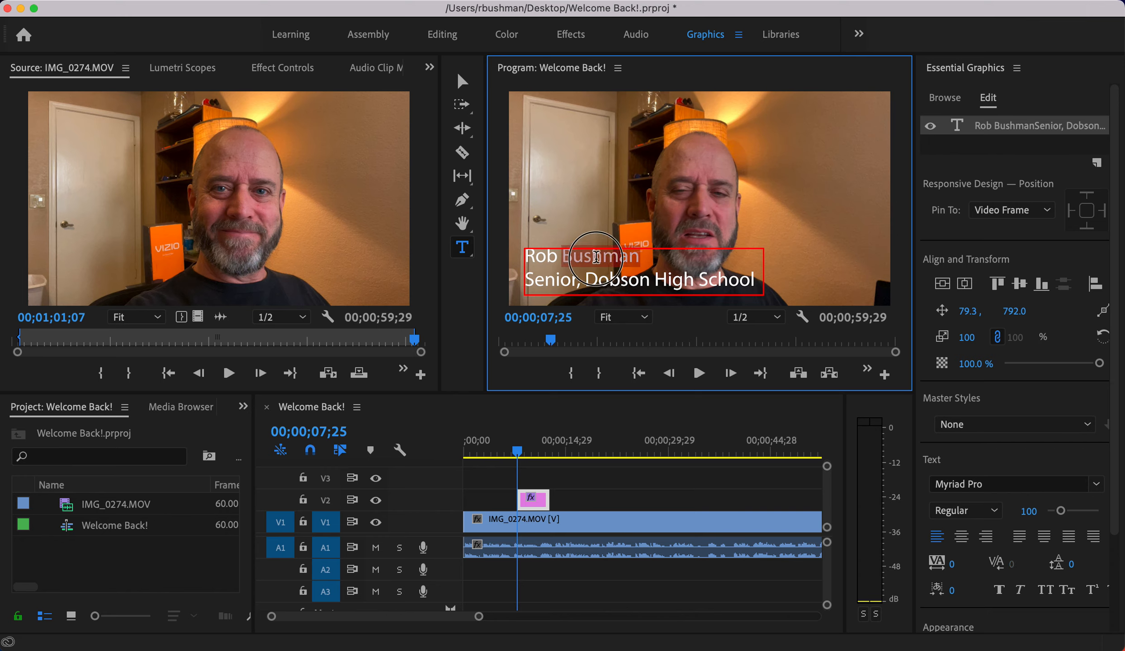
double_click(619, 279)
double_click(680, 281)
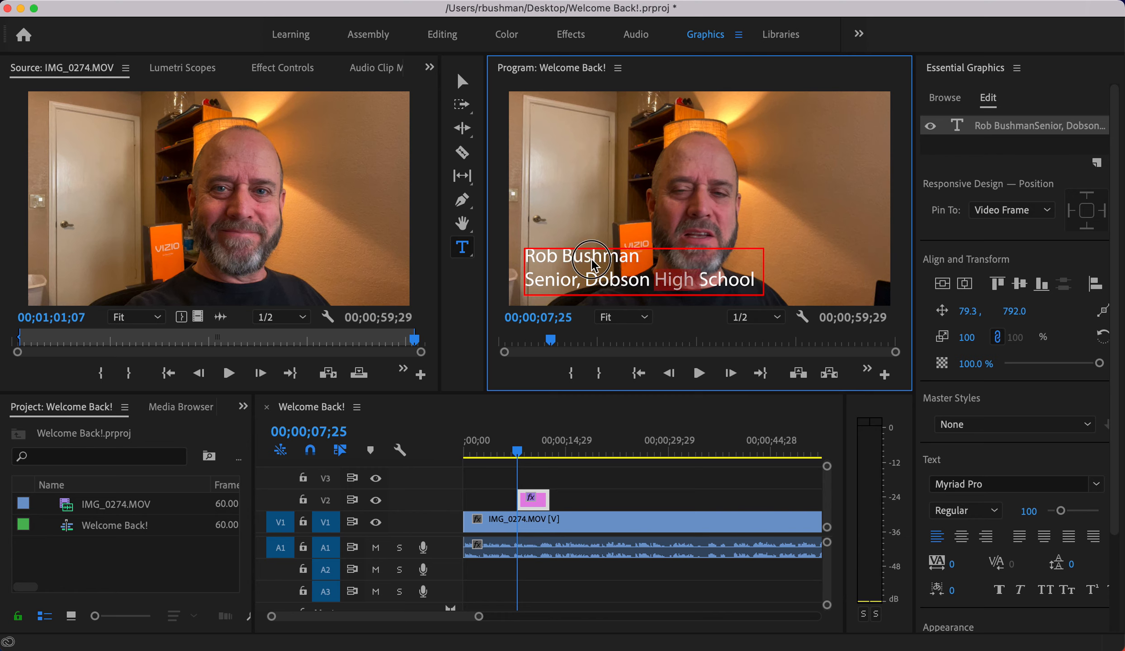
triple_click(569, 256)
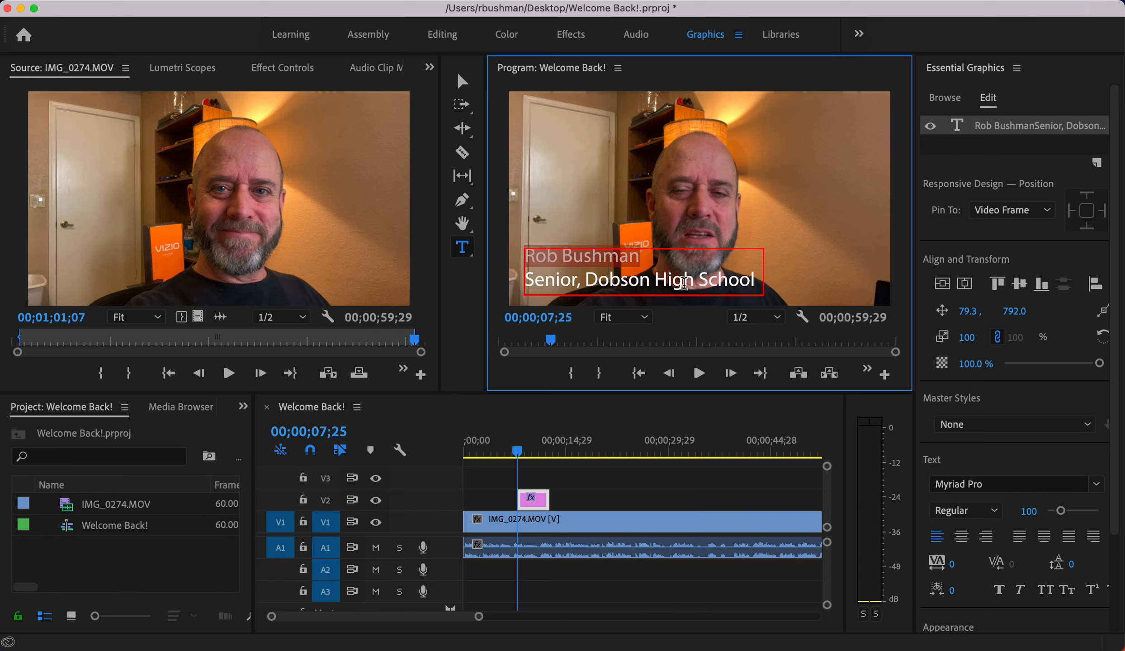
click(683, 281)
drag(525, 256, 762, 284)
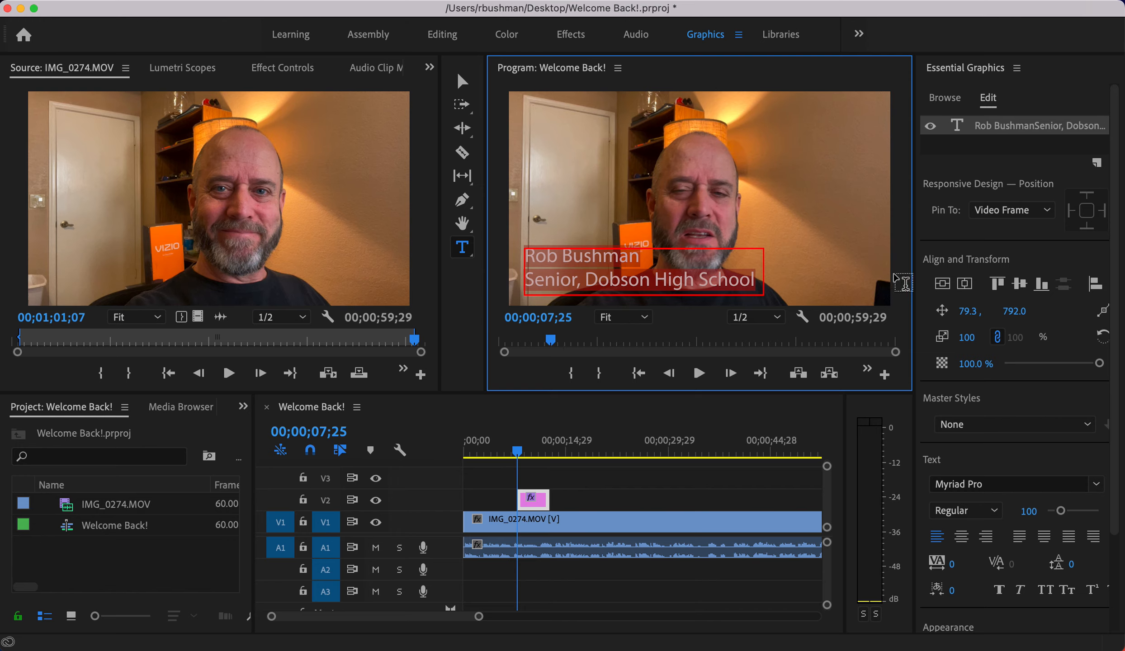
- Set the title font to Arial Black
click(1097, 483)
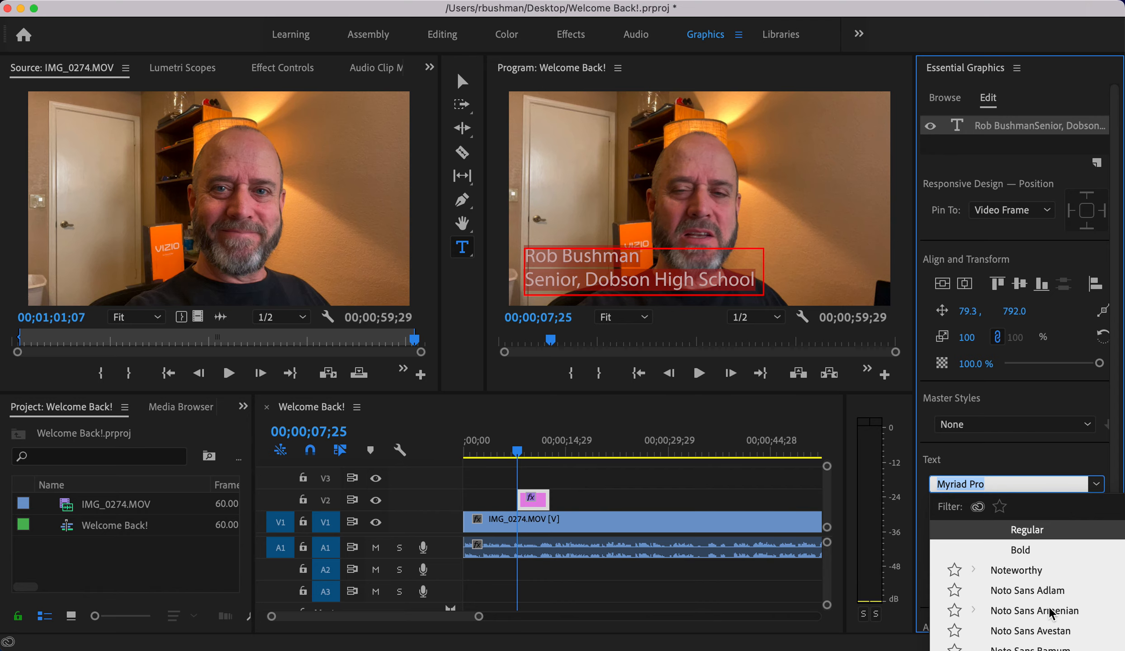
scroll(1048, 611, up, 5)
scroll(1048, 611, up, 1)
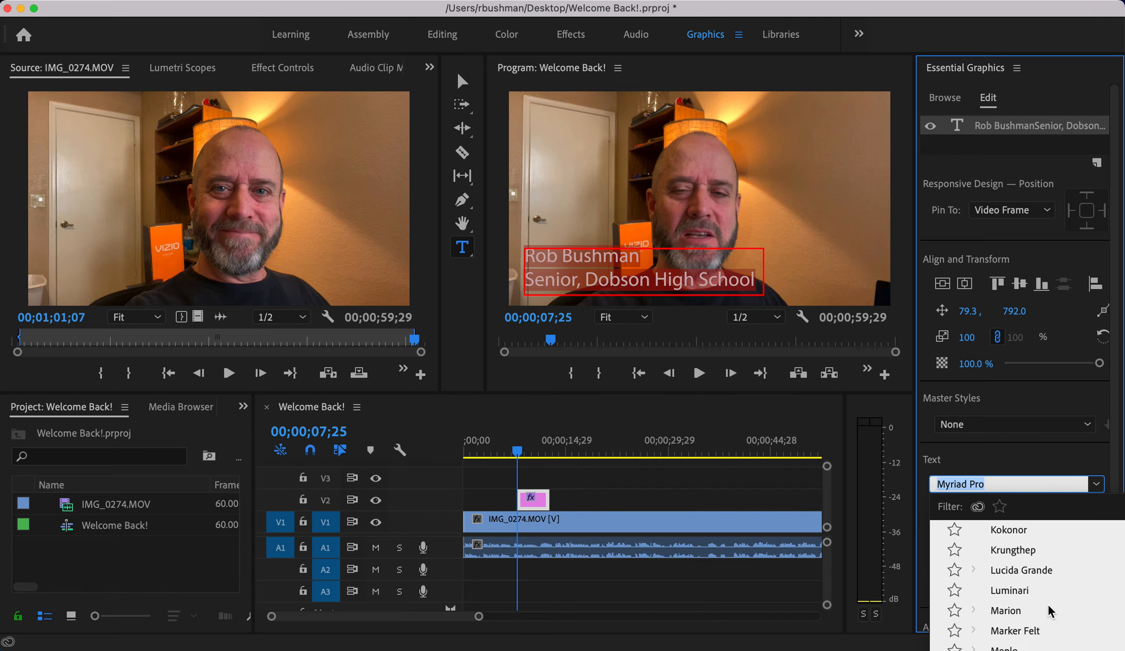
scroll(1048, 611, up, 15)
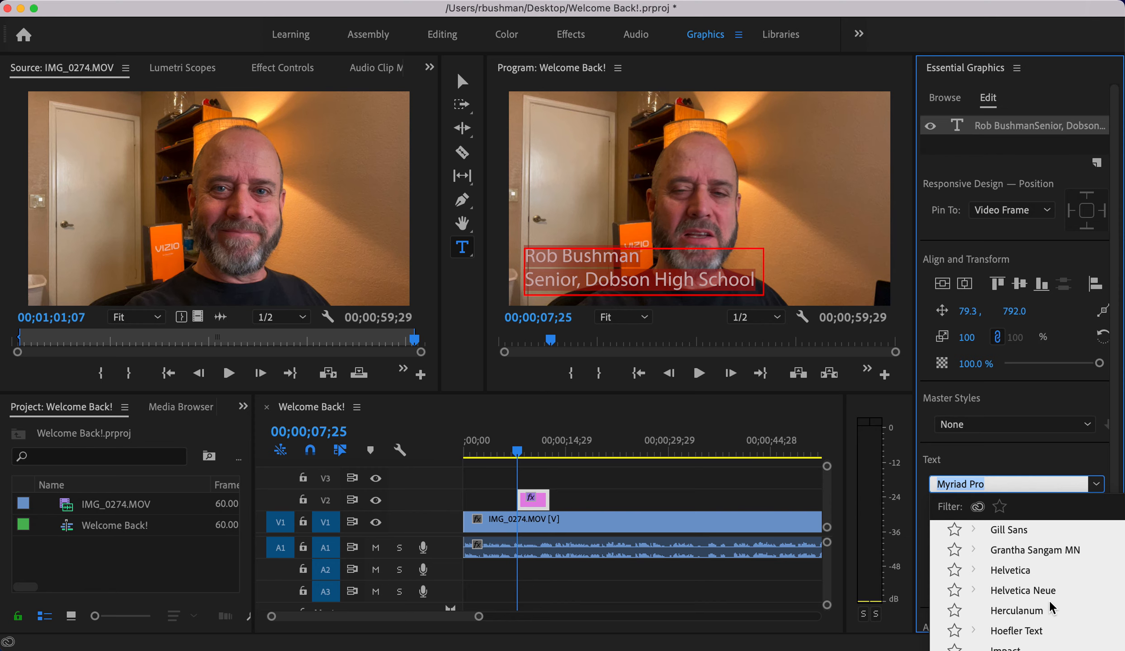
scroll(1049, 603, up, 13)
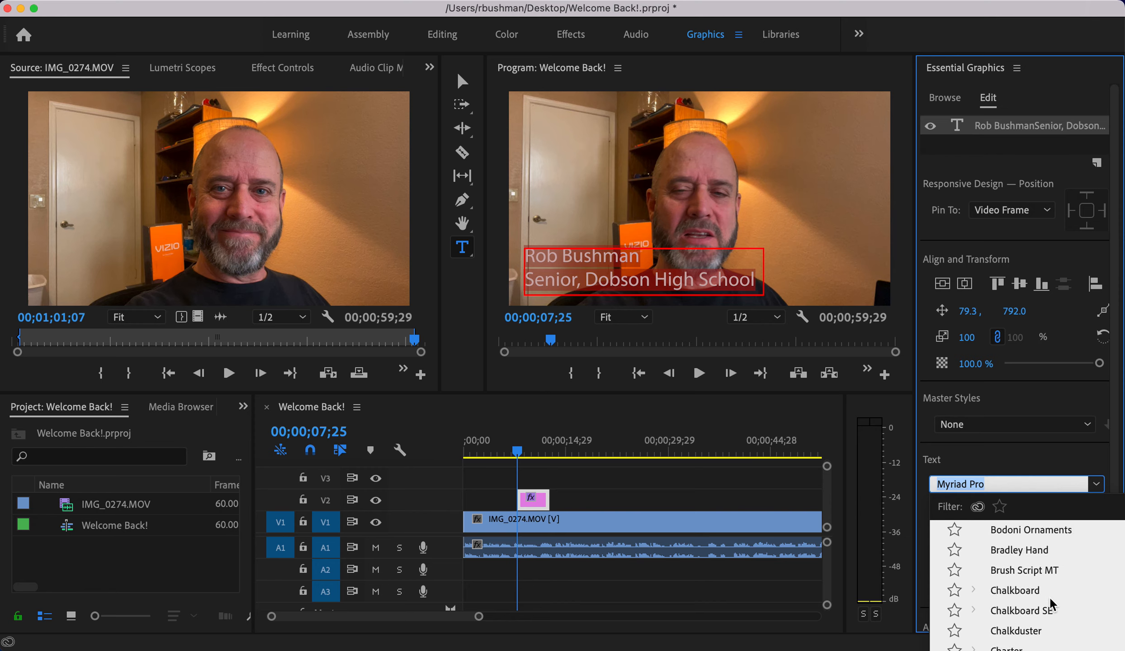
scroll(1050, 603, up, 12)
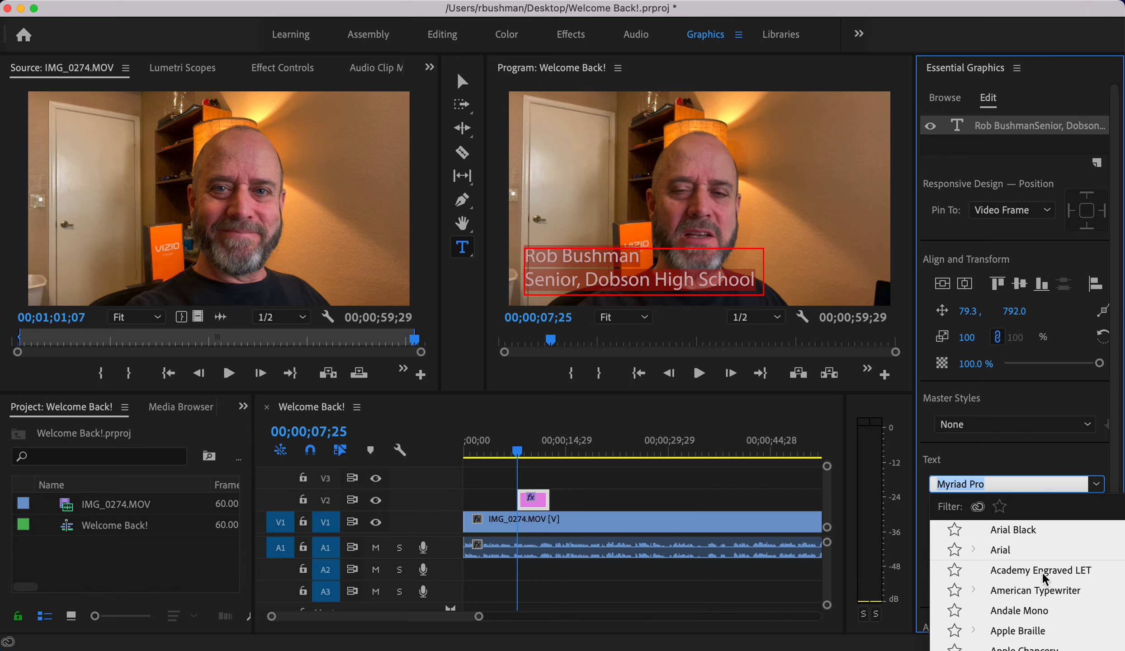
scroll(1045, 586, down, 10)
scroll(1045, 587, up, 10)
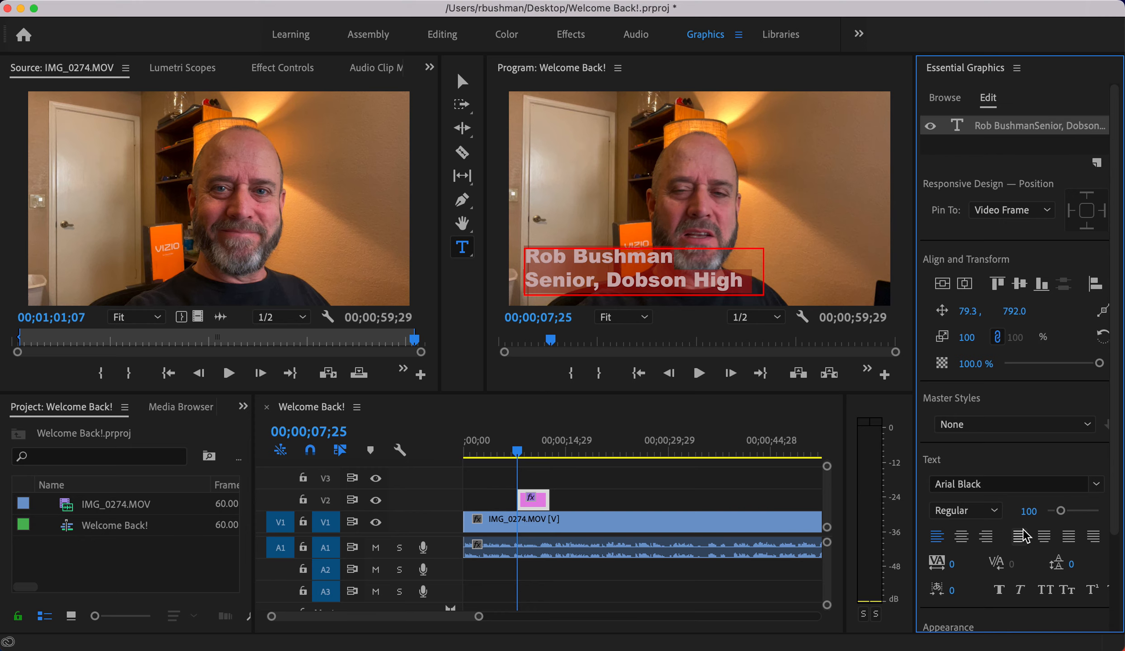
- Change the second title line to Arial Narrow, leaving its last word in Arial Black
triple_click(642, 279)
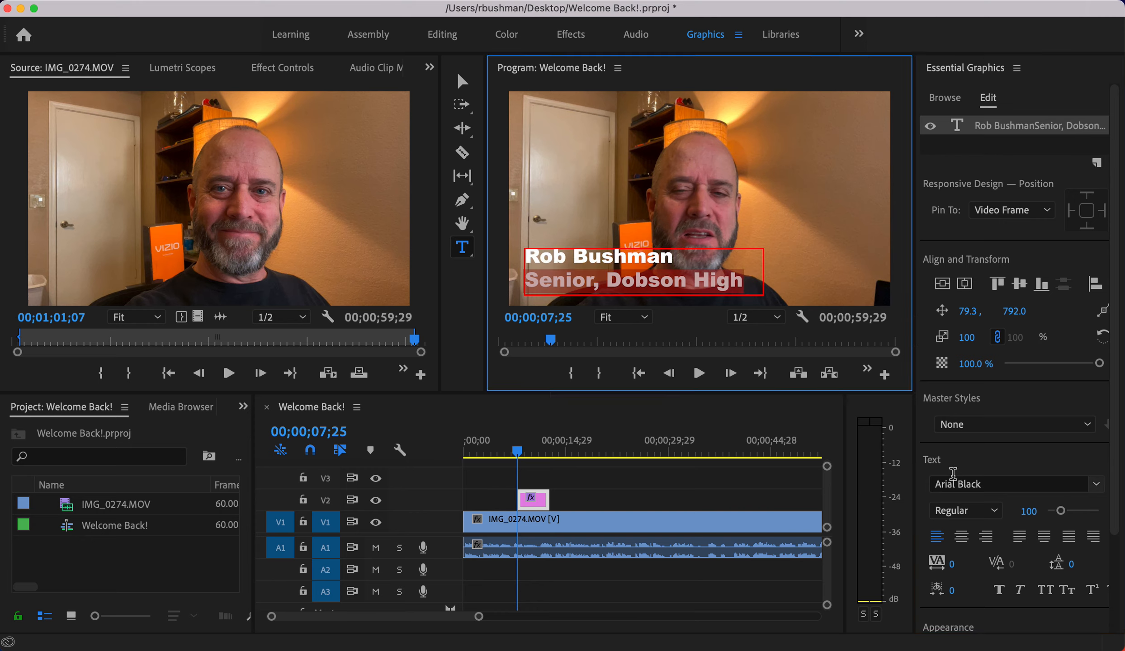
click(1095, 485)
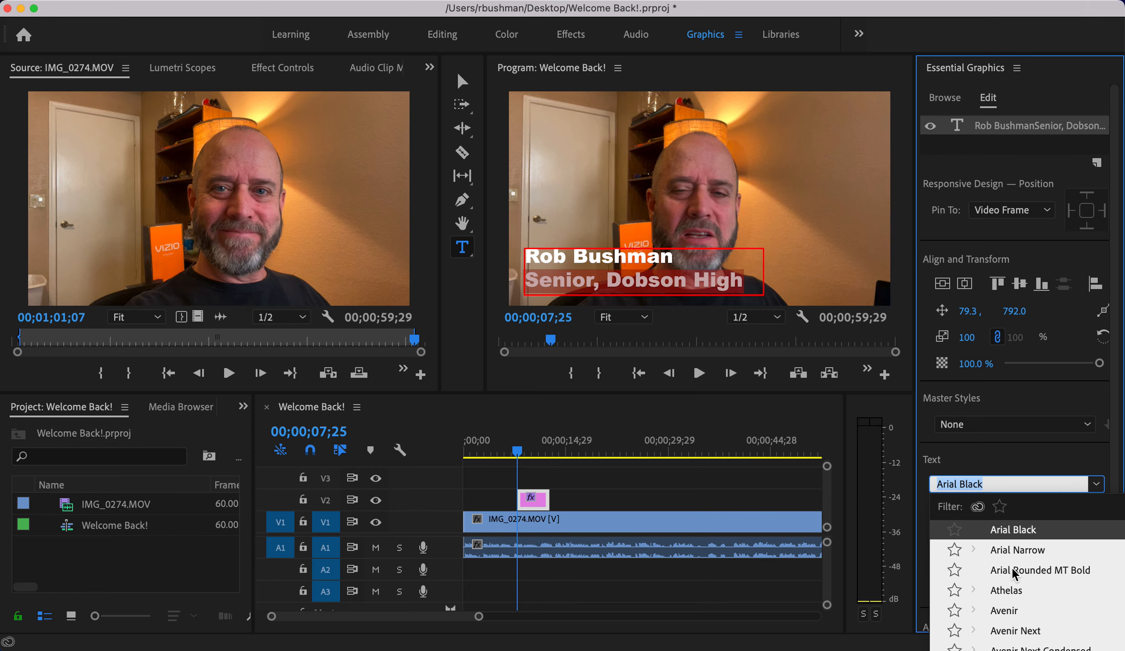
scroll(1010, 573, up, 5)
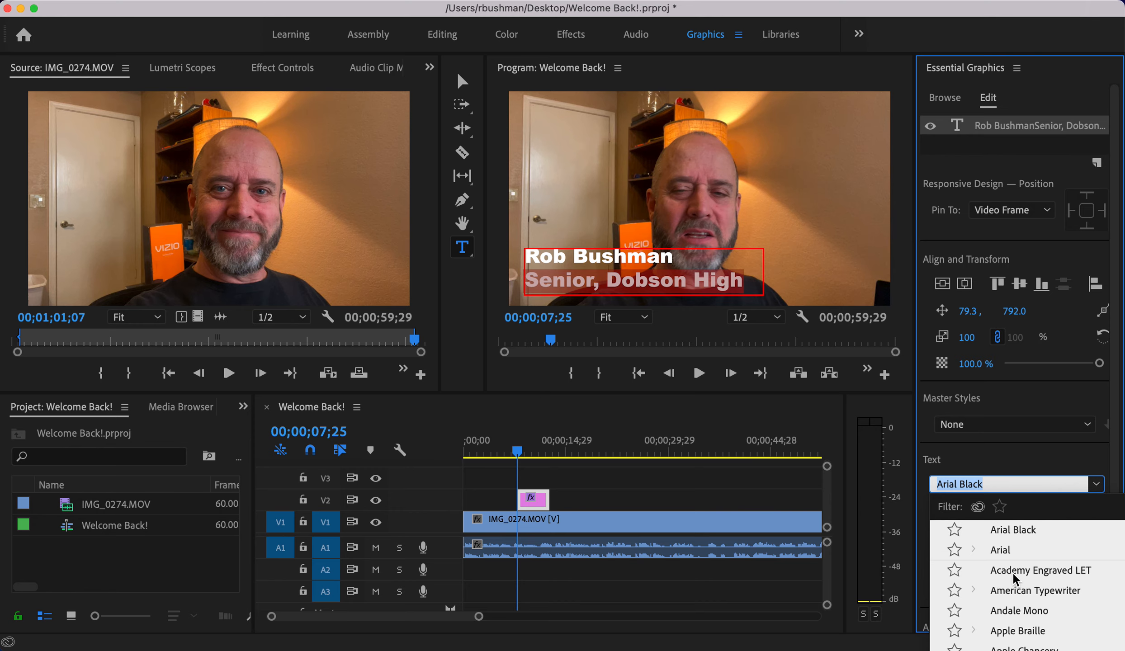
scroll(1013, 572, down, 6)
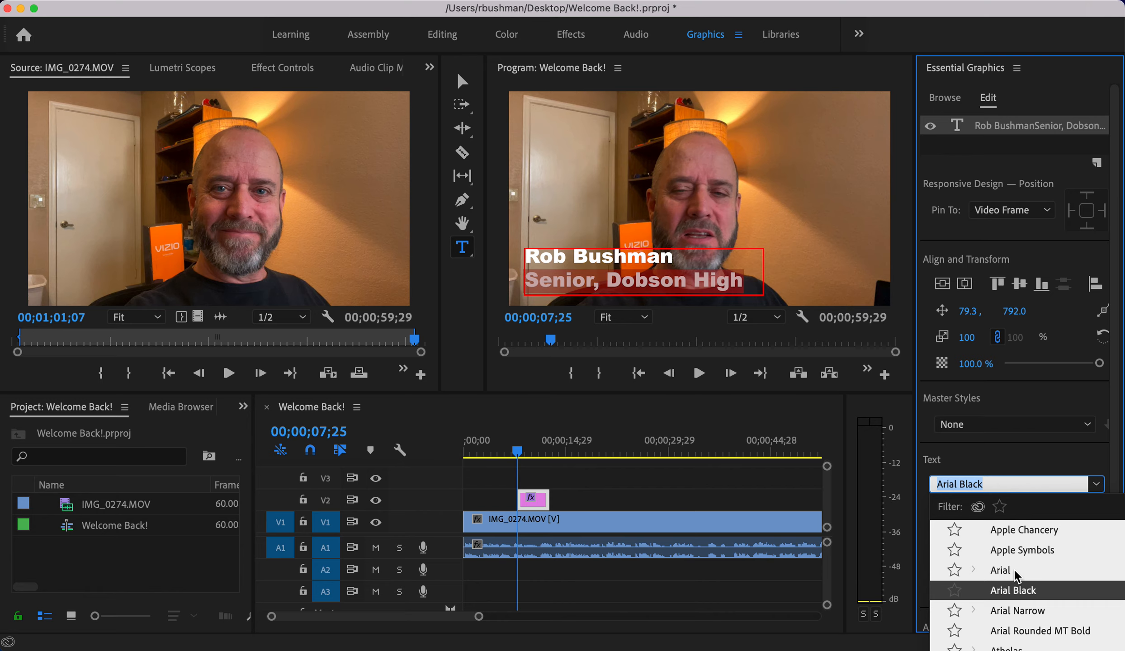
click(1018, 611)
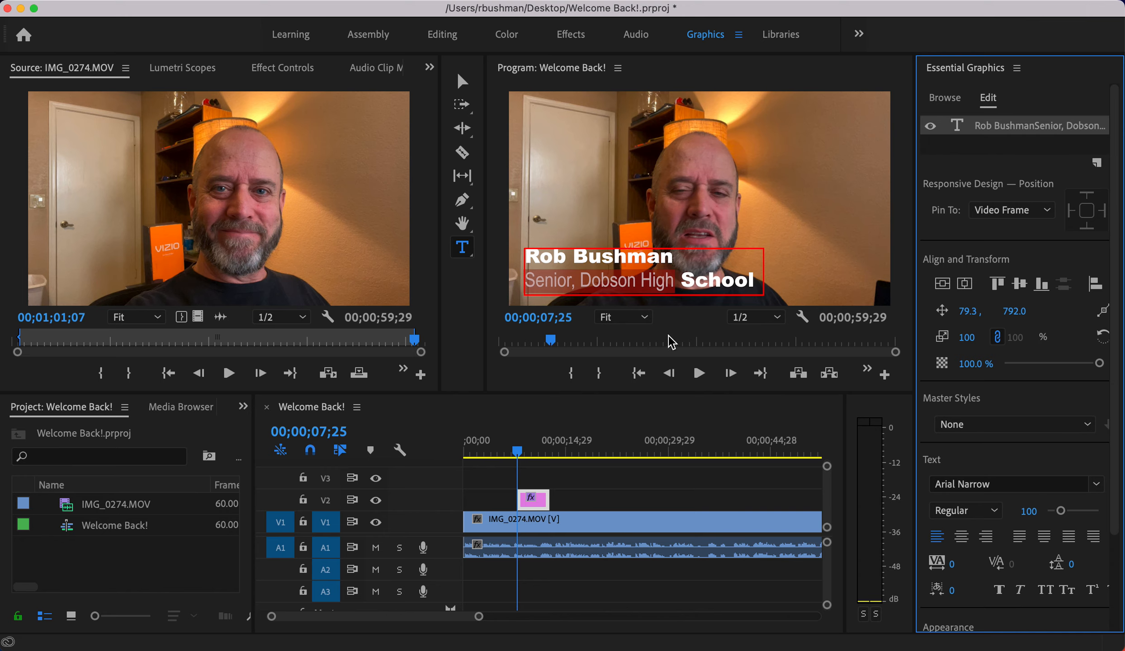
- Apply Arial Narrow Regular to the whole second line, including 'School'
triple_click(695, 279)
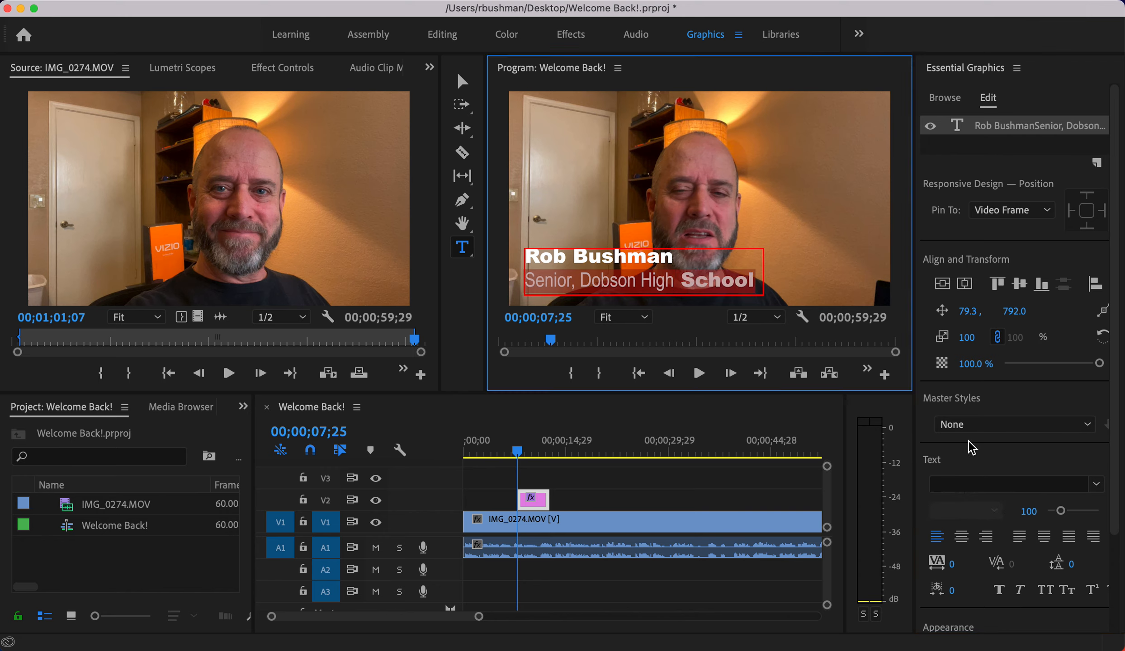
click(1097, 484)
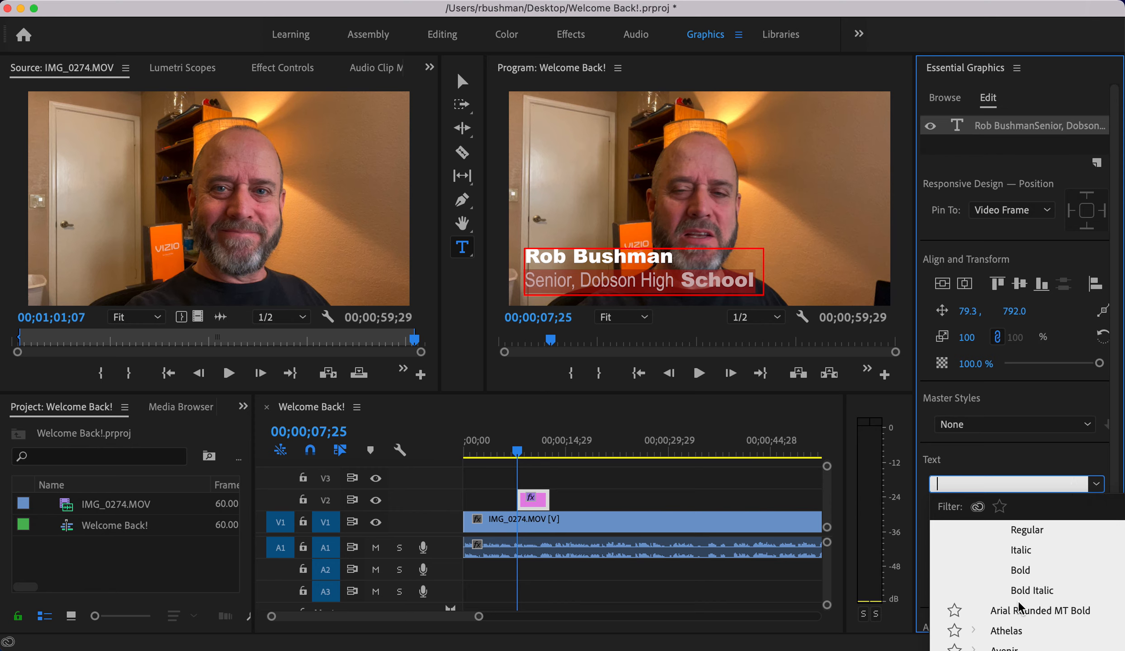
scroll(1021, 603, up, 6)
scroll(1021, 604, down, 3)
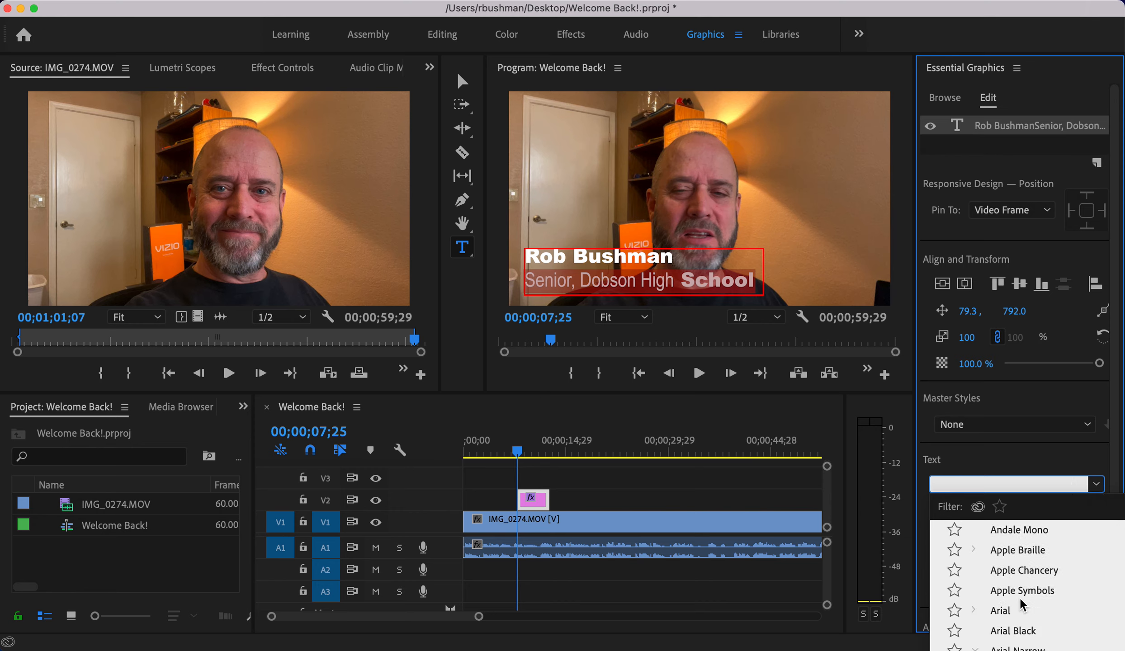
scroll(1020, 604, down, 4)
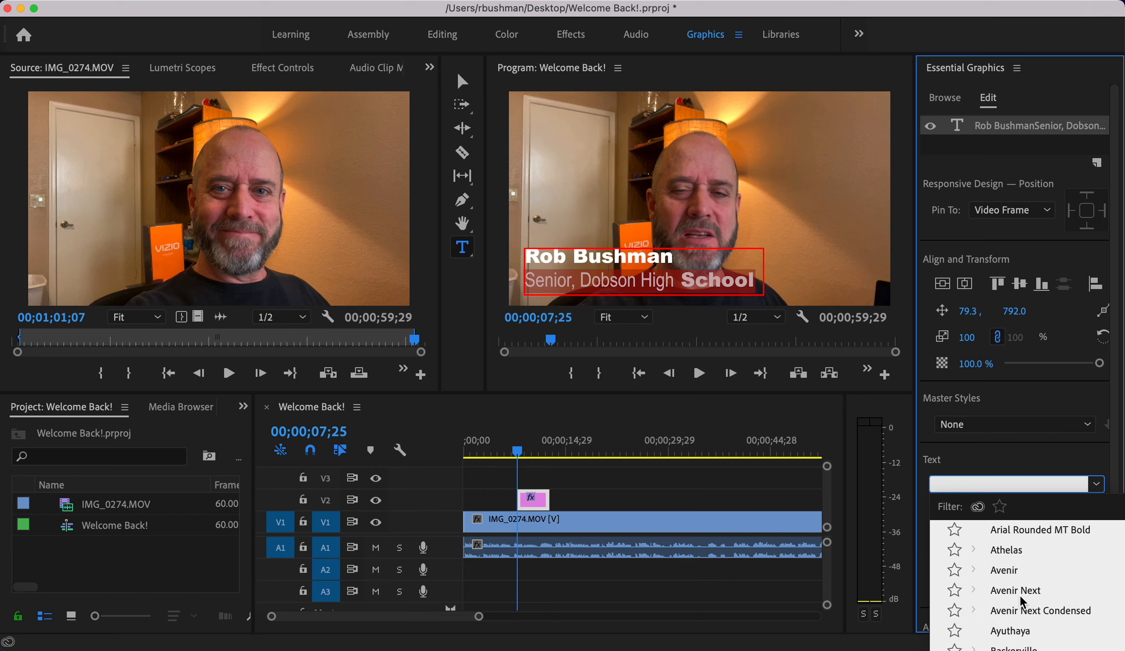
scroll(1021, 601, up, 4)
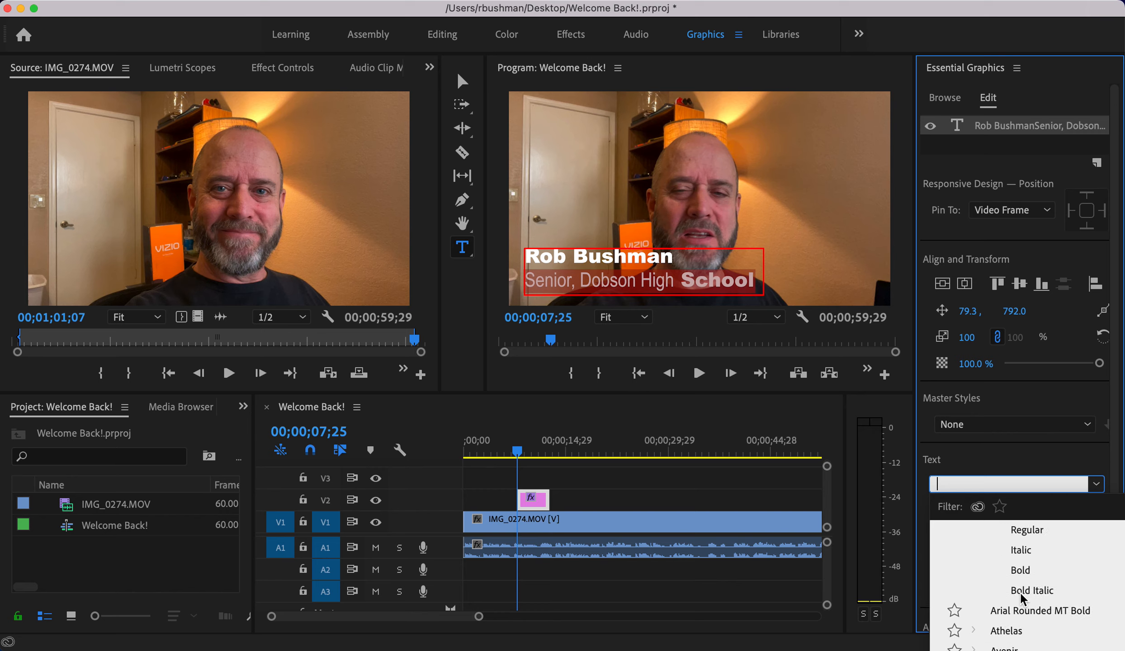
scroll(1021, 598, up, 2)
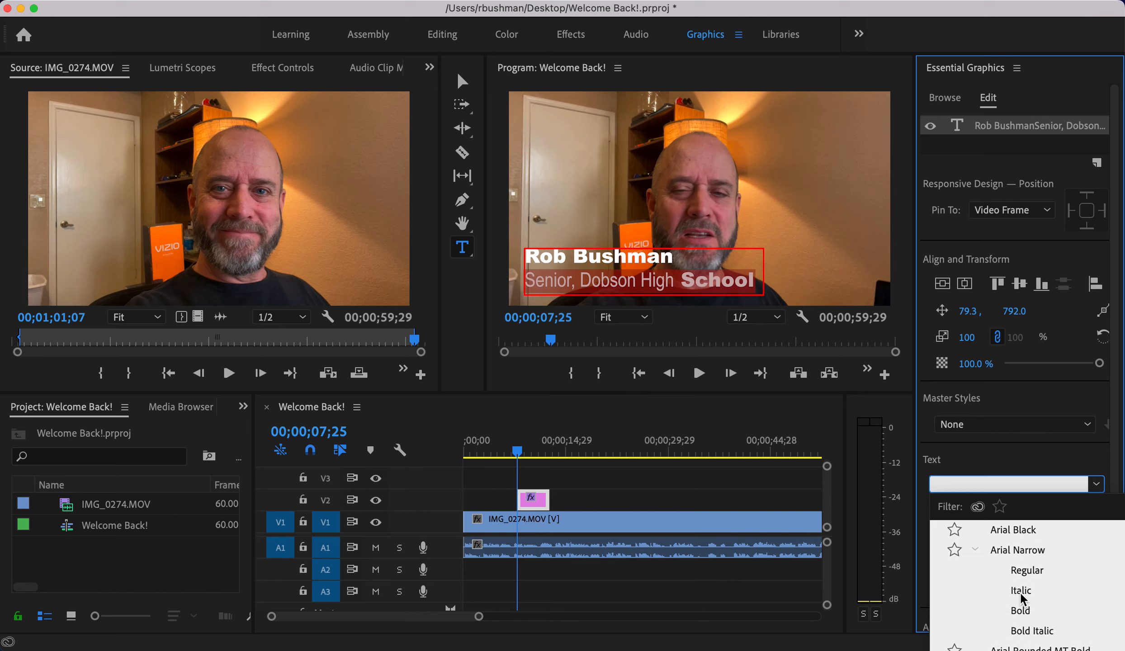
click(1028, 571)
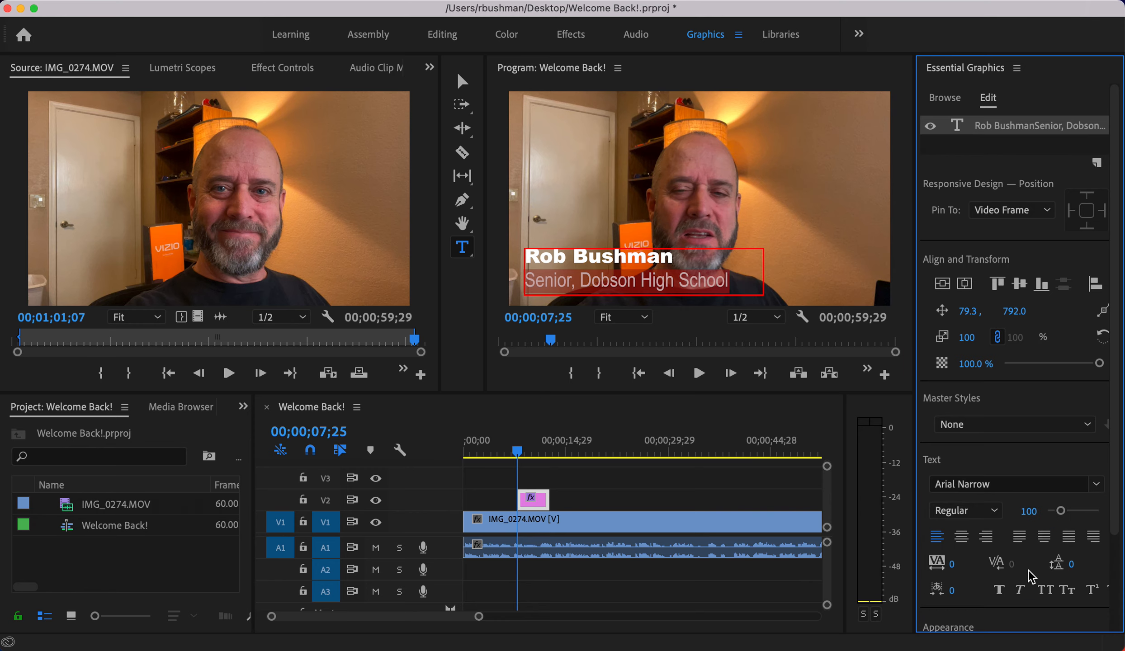
- Enlarge the name line and shrink the subtitle line to size 81
click(681, 255)
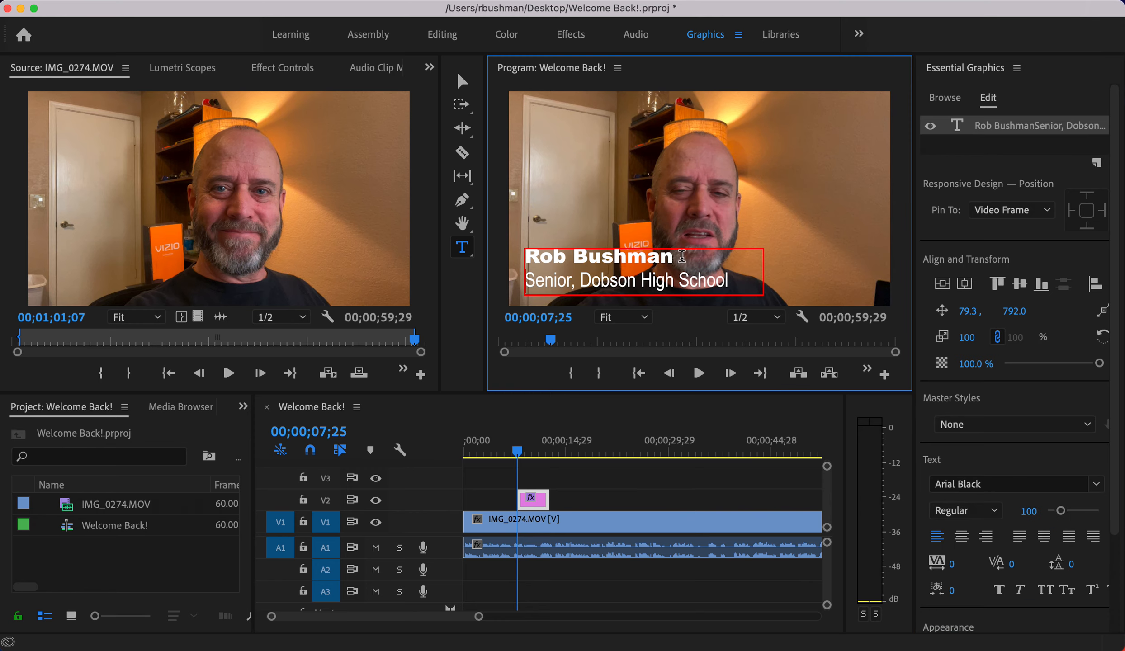
drag(681, 256, 522, 254)
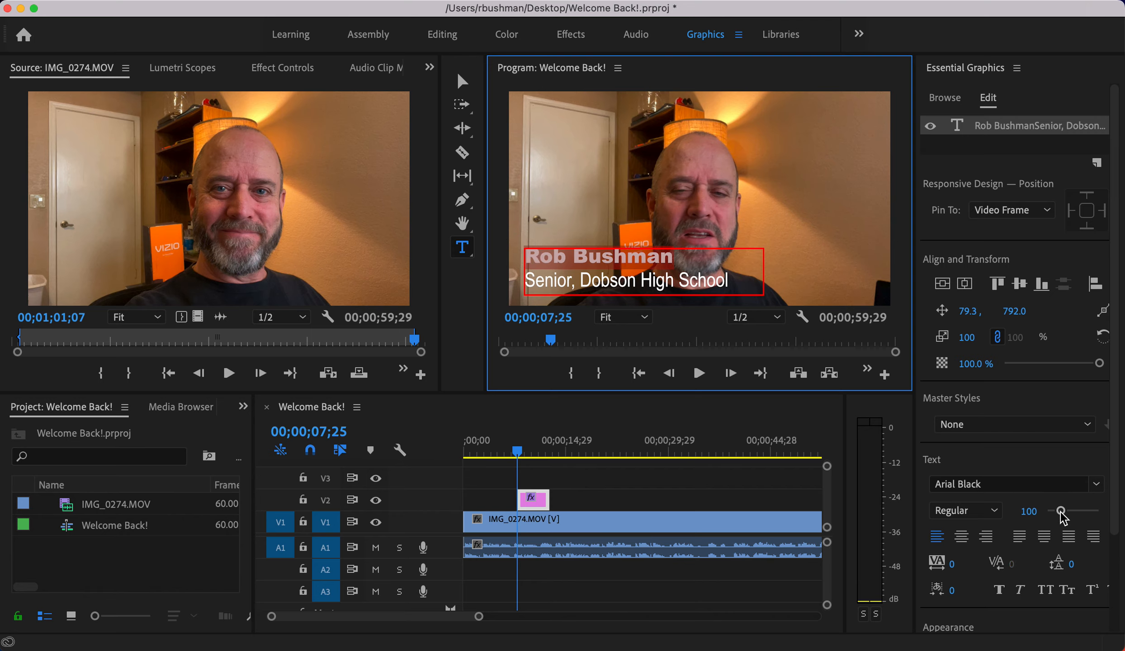
drag(1061, 510, 1062, 516)
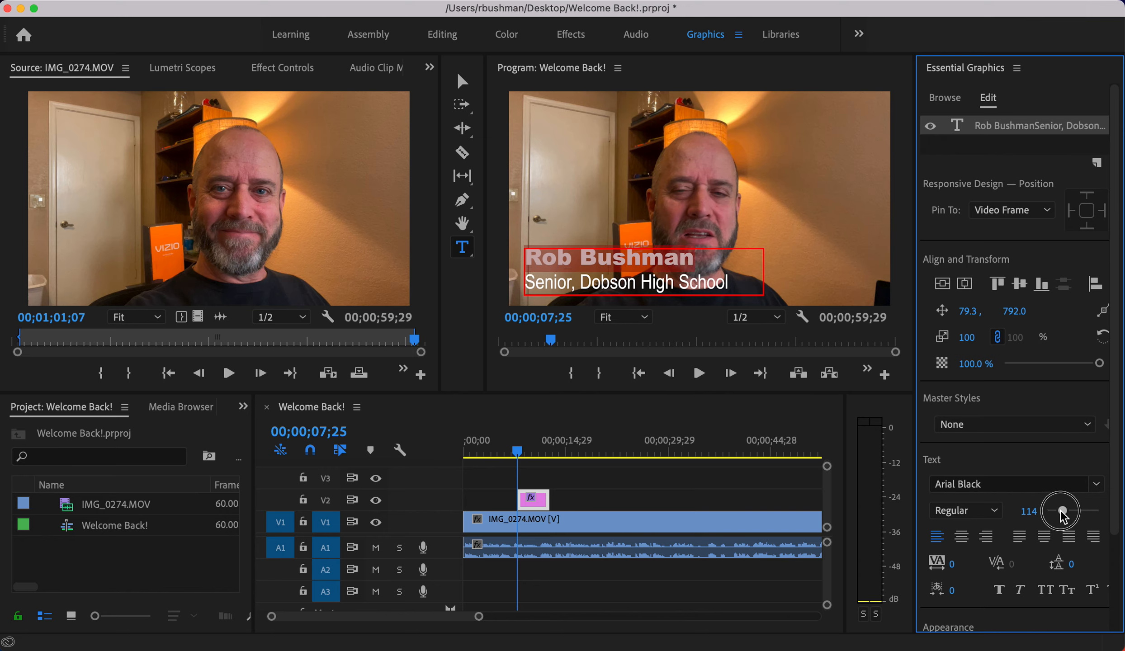
triple_click(635, 282)
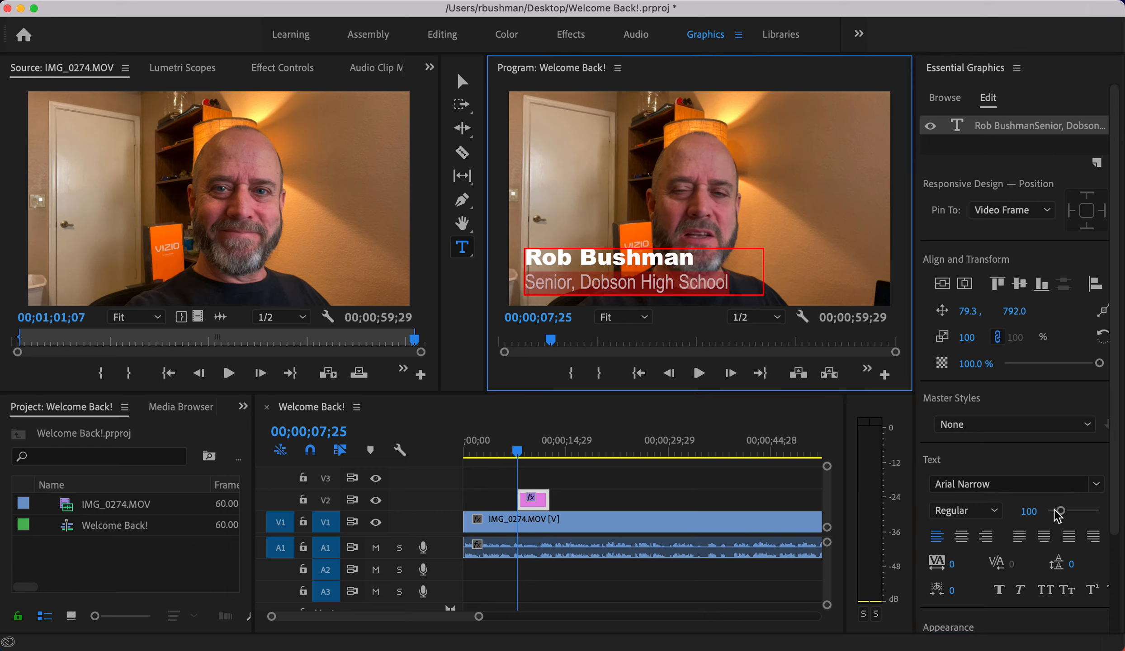
drag(1059, 511, 1055, 511)
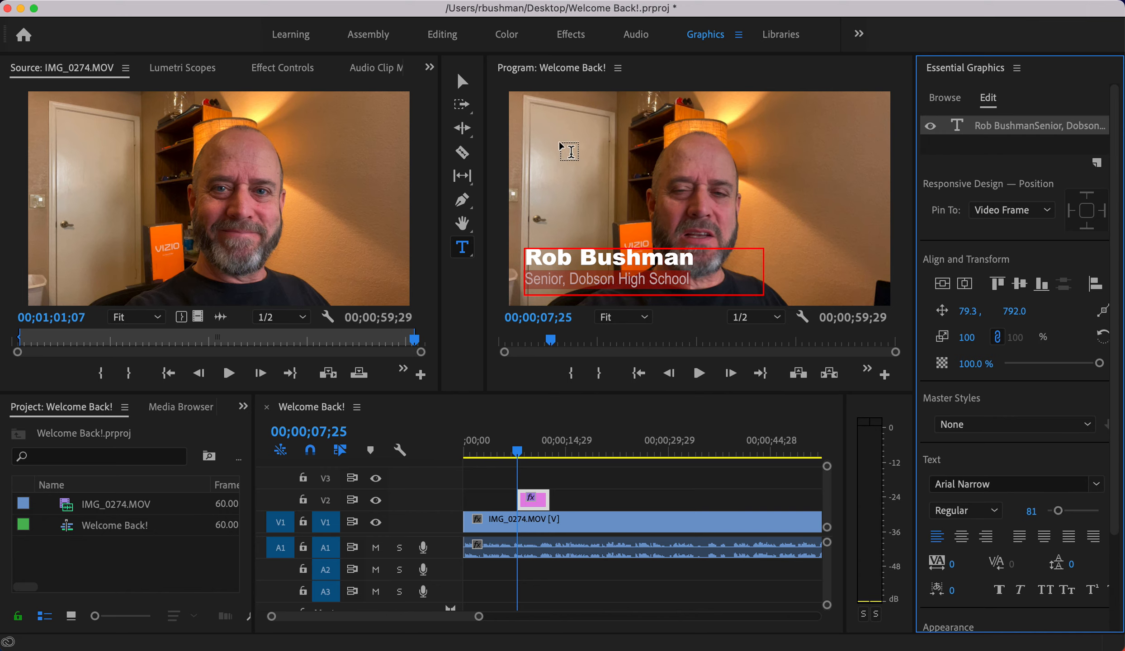
- Move the title down-left to position 92.5, 818.0 and trim its text box to fit both lines
click(462, 82)
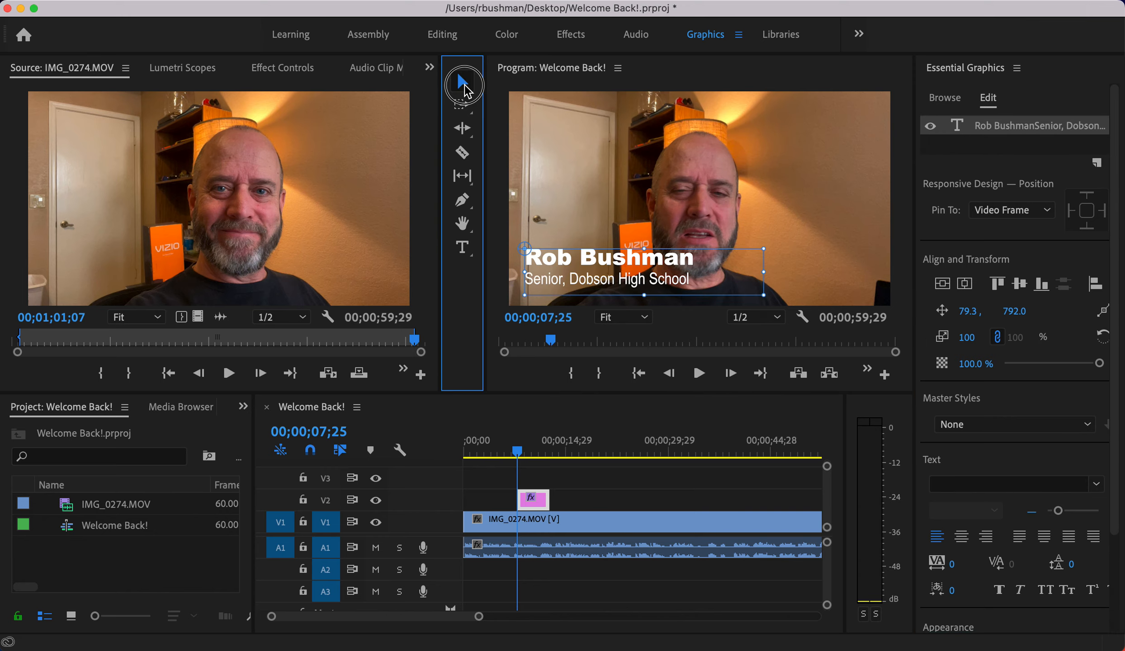
click(796, 219)
mouse_move(619, 269)
mouse_down()
mouse_move(603, 287)
mouse_move(622, 269)
mouse_up()
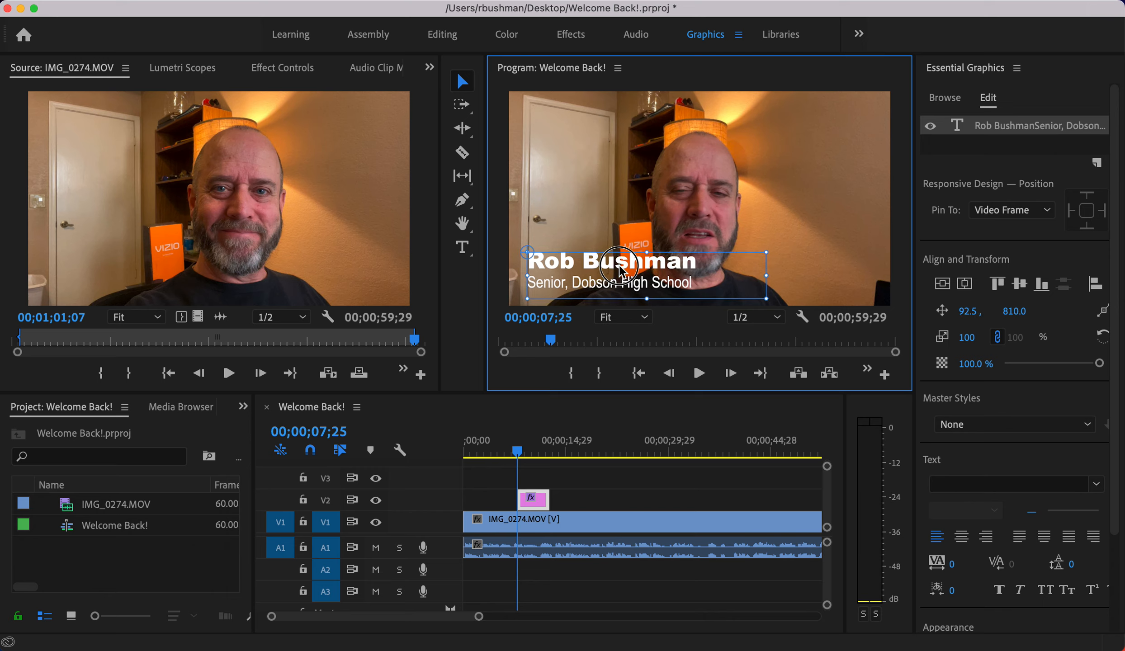
click(645, 321)
click(702, 320)
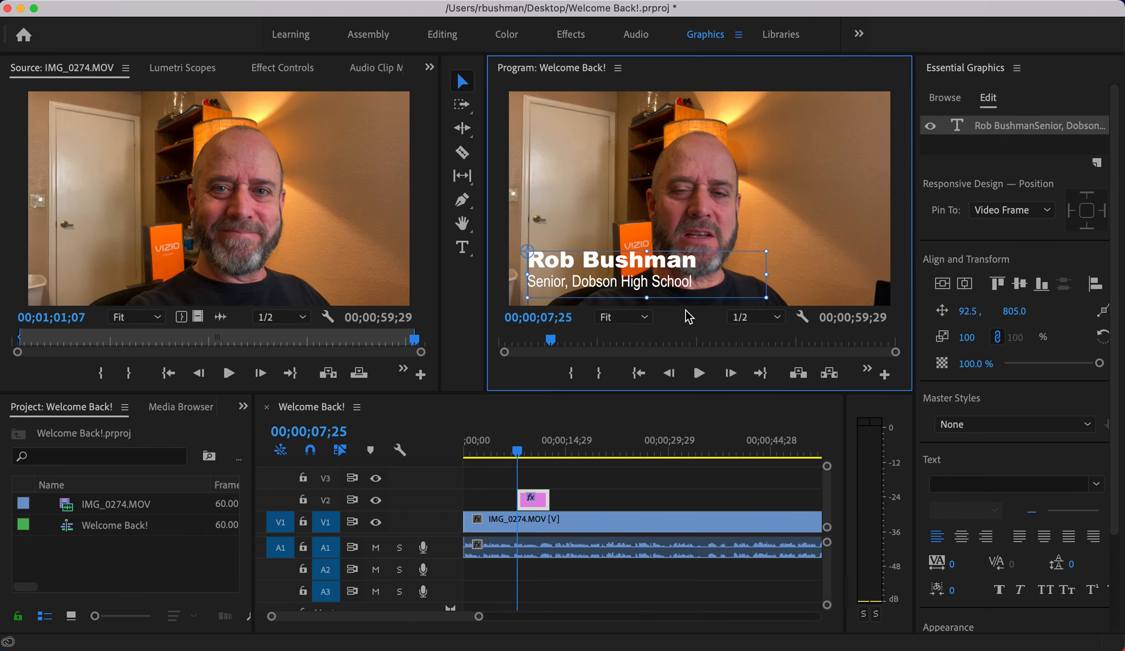
drag(626, 266, 627, 269)
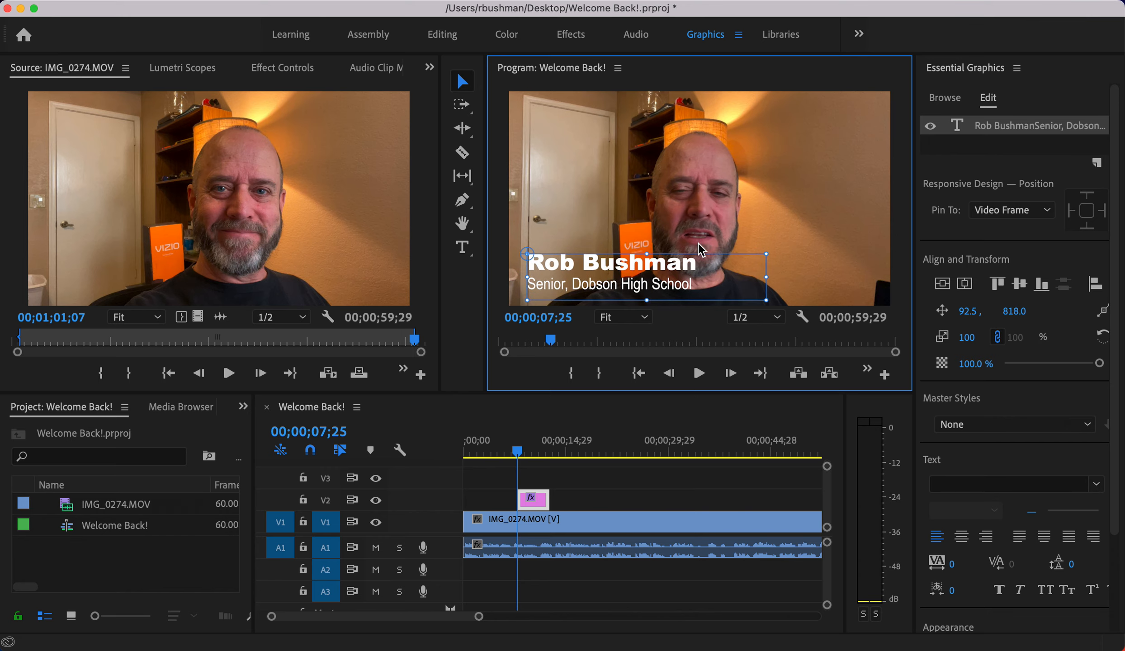
drag(764, 296, 713, 294)
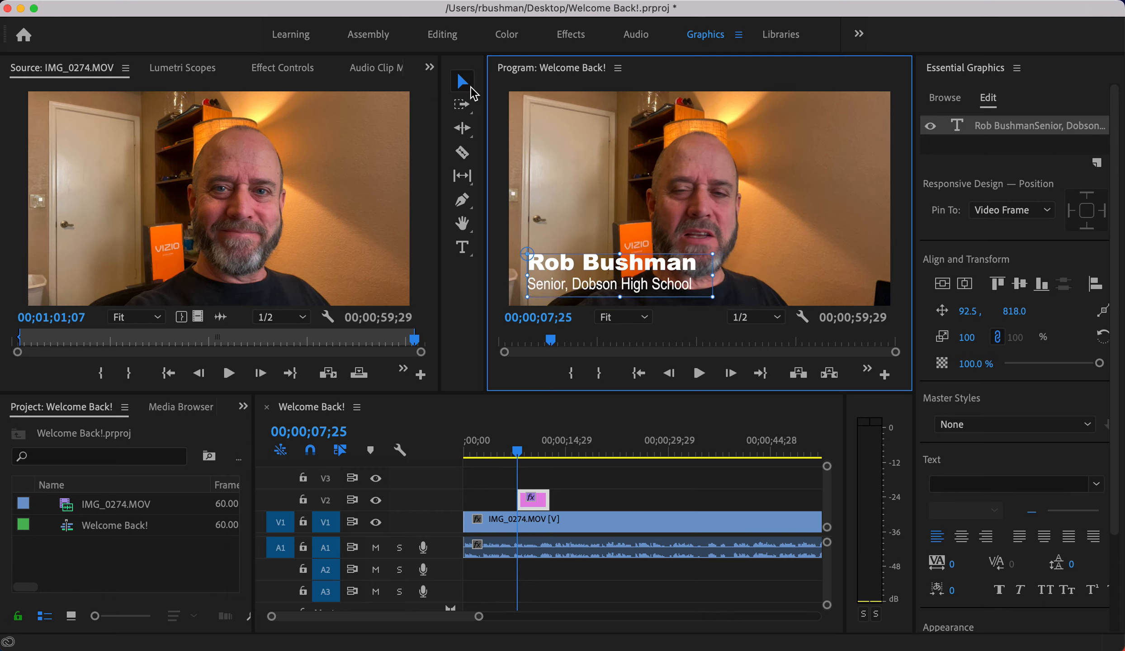
click(466, 80)
- Move the V2 title clip to the sequence start and extend it to 00;00;59;29
click(608, 126)
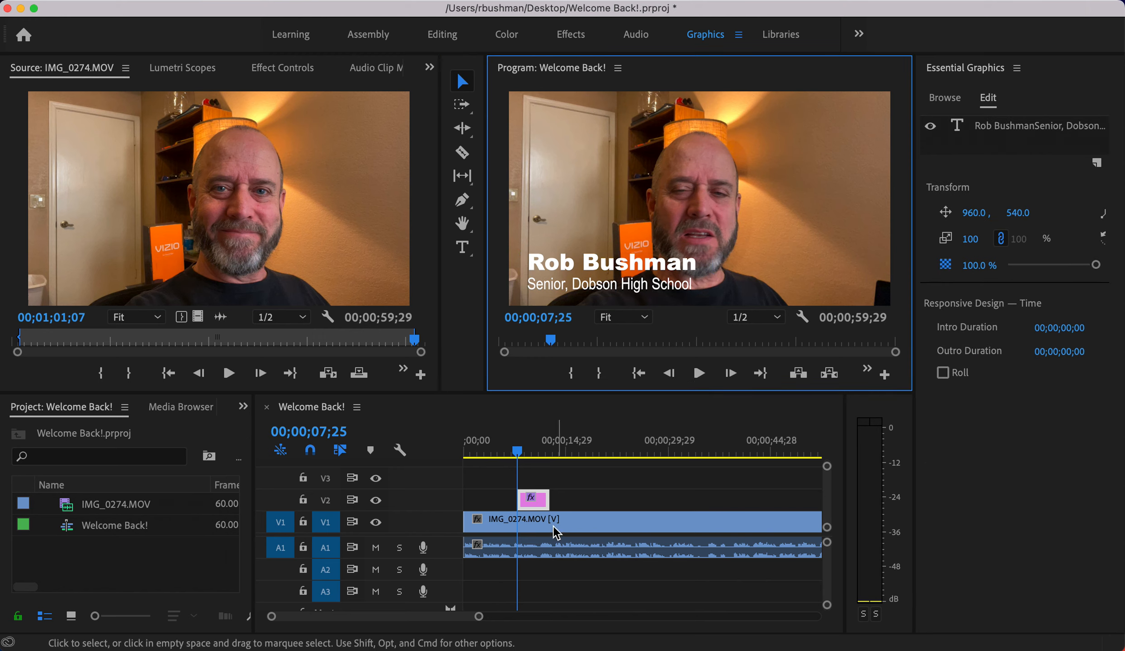
click(528, 452)
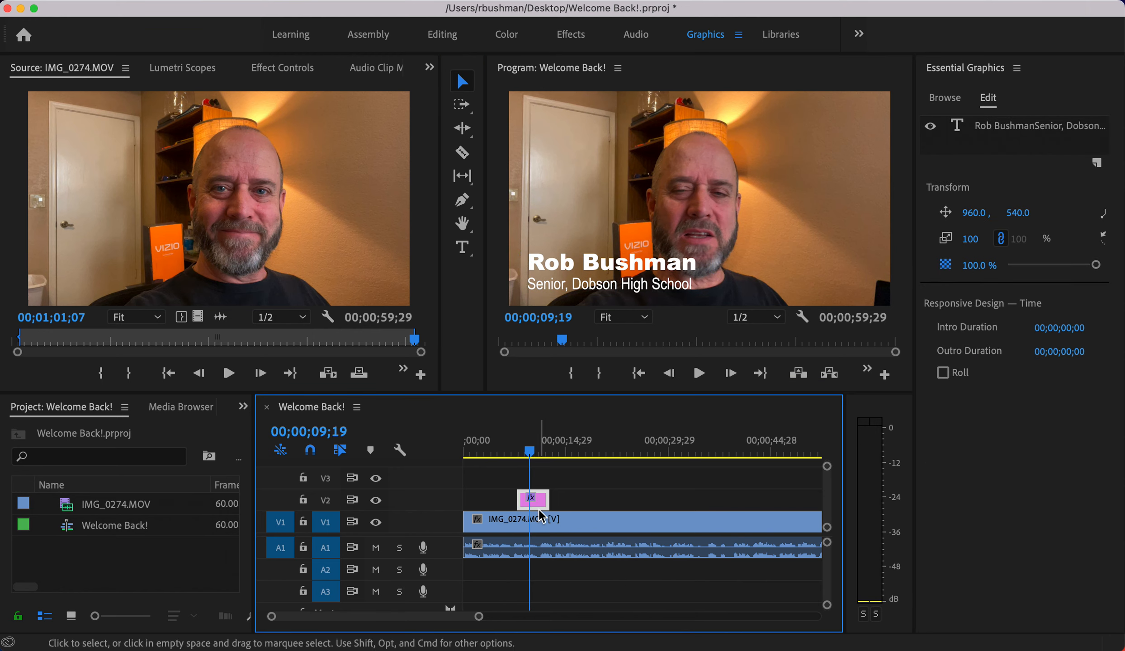
drag(518, 498, 475, 498)
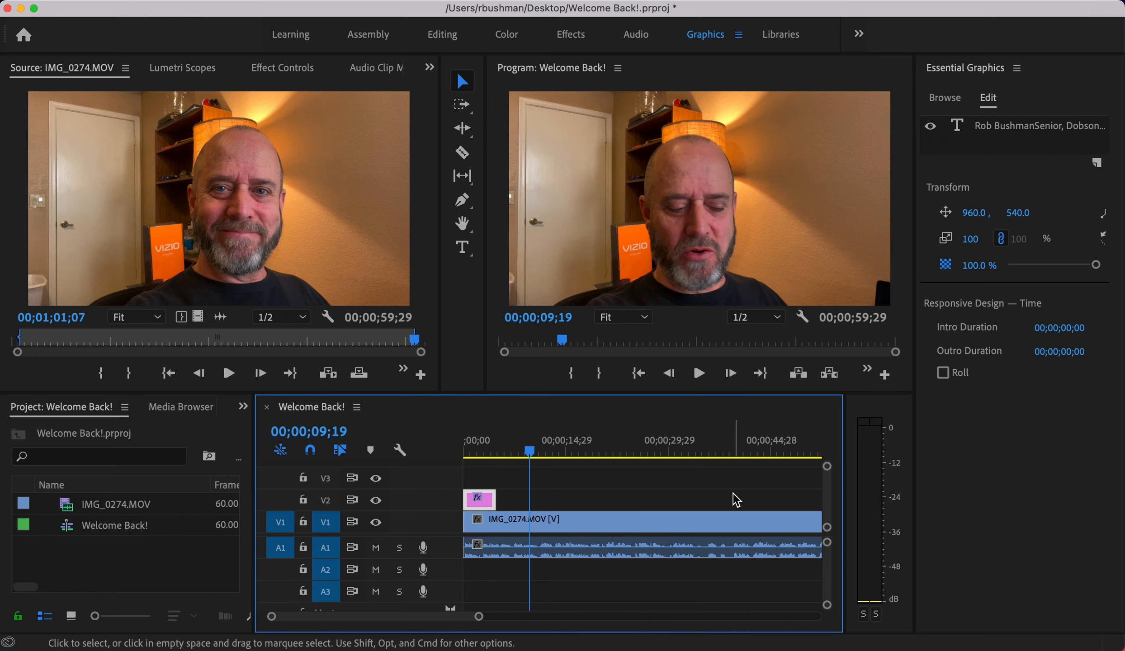
key(minus)
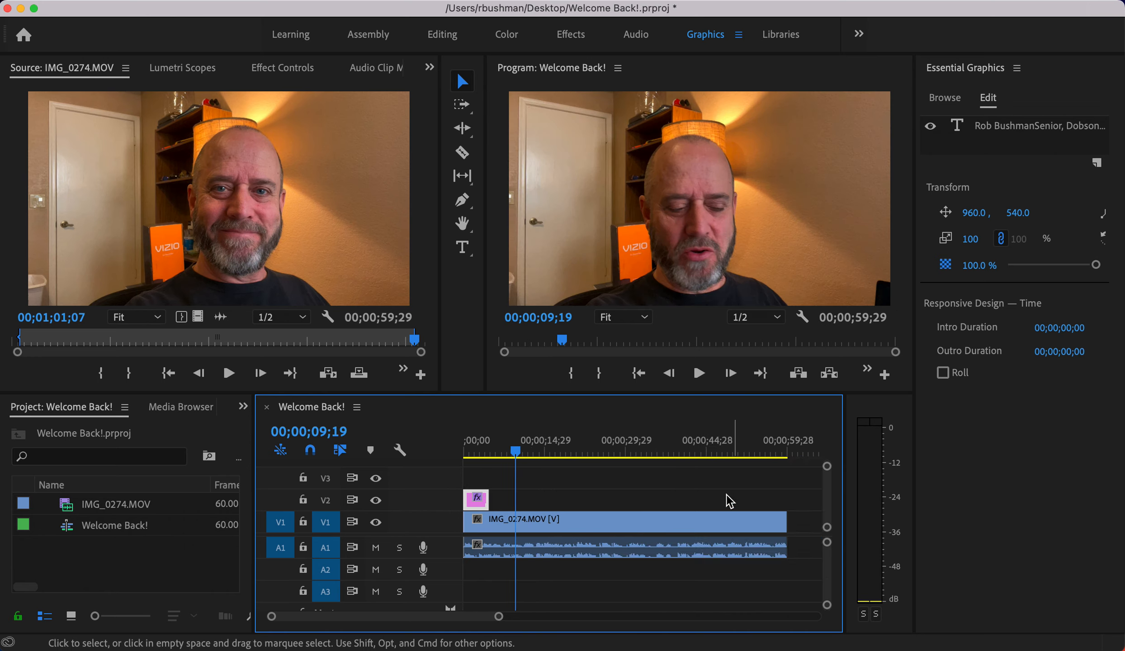
drag(484, 497, 783, 521)
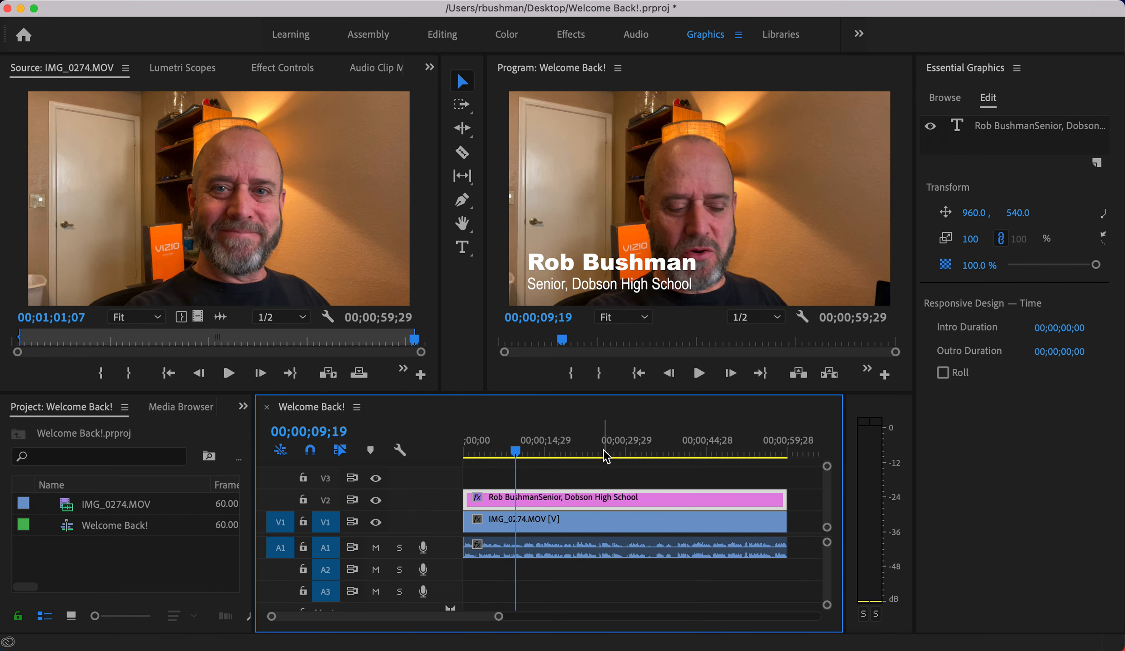
drag(550, 451, 592, 452)
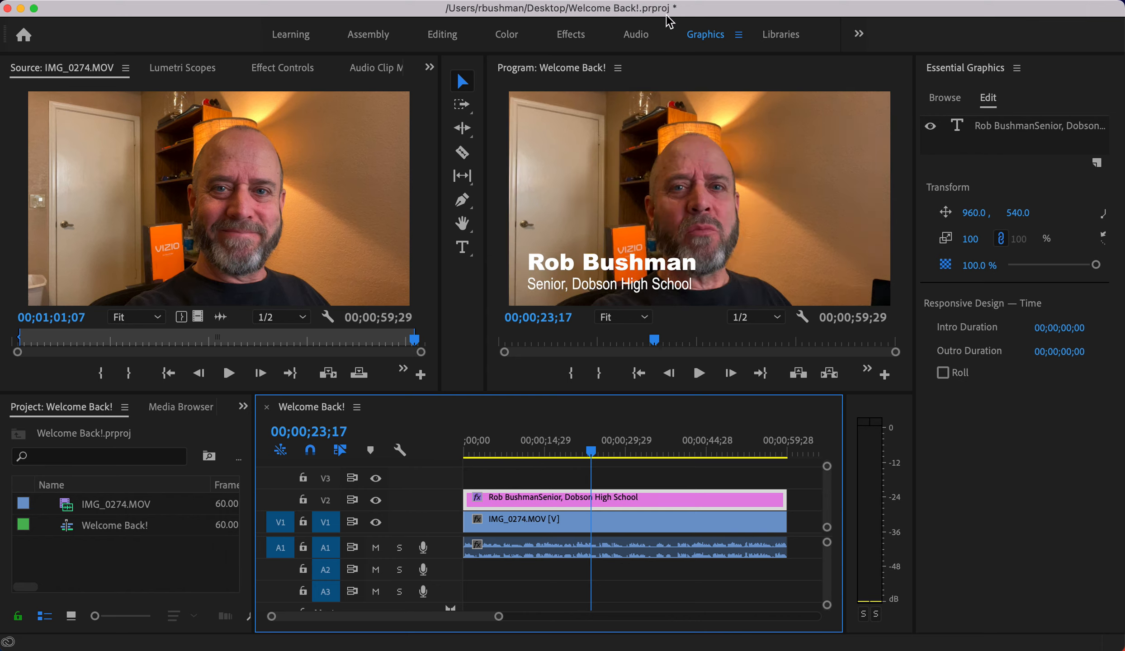
- Save the project and open the Export Media settings for the sequence
click(174, 1)
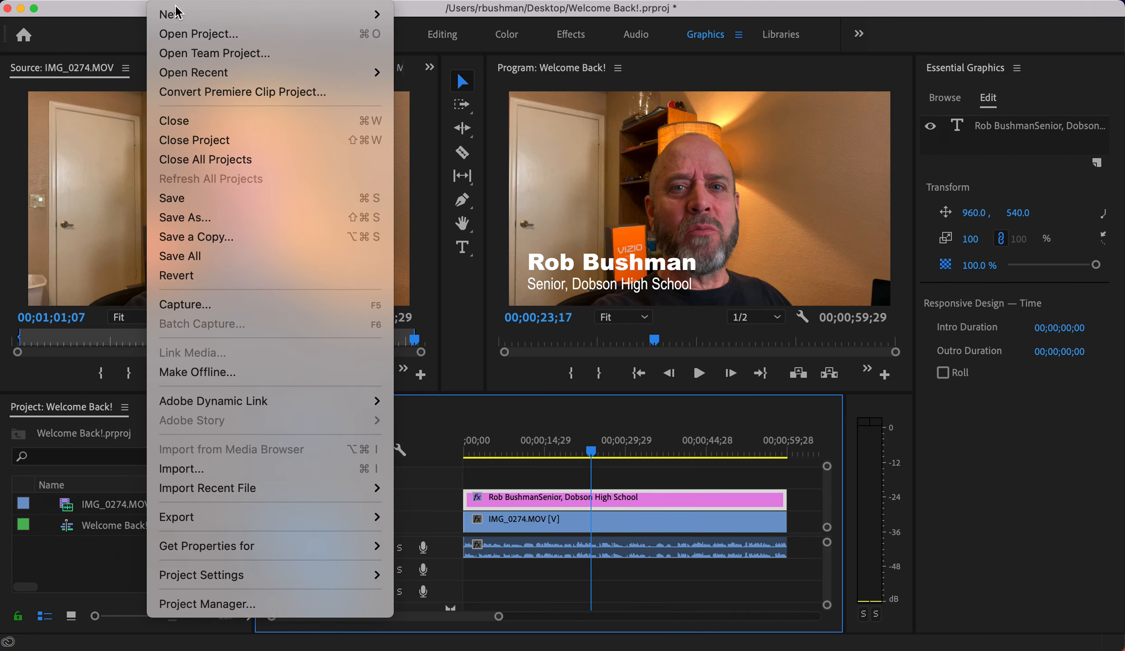
click(372, 198)
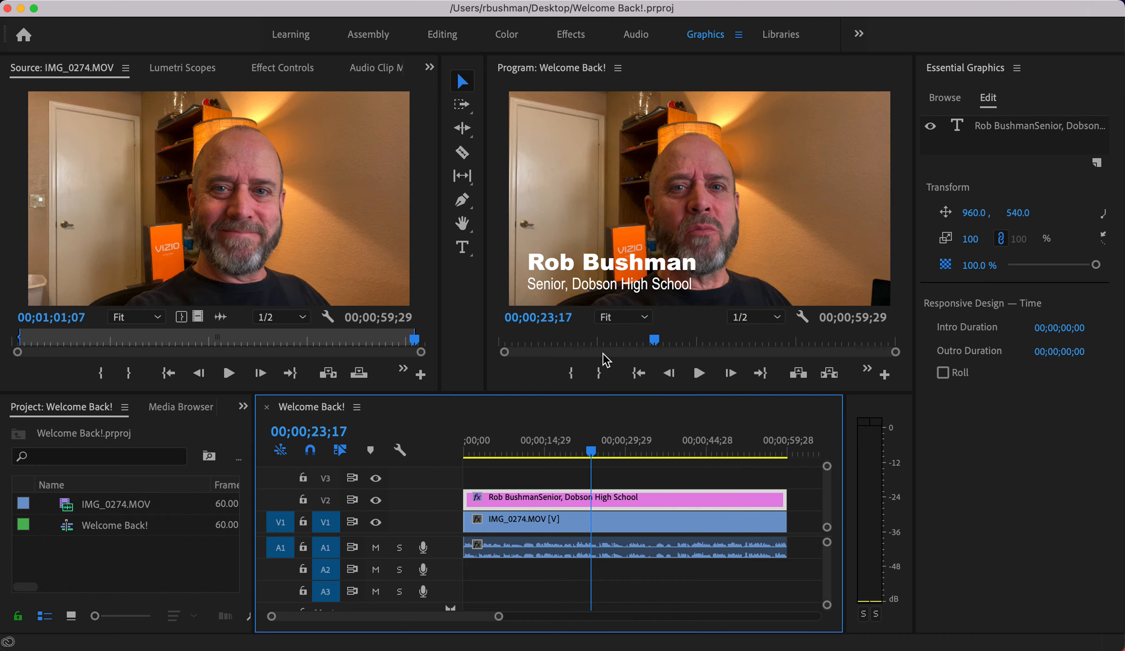
click(166, 0)
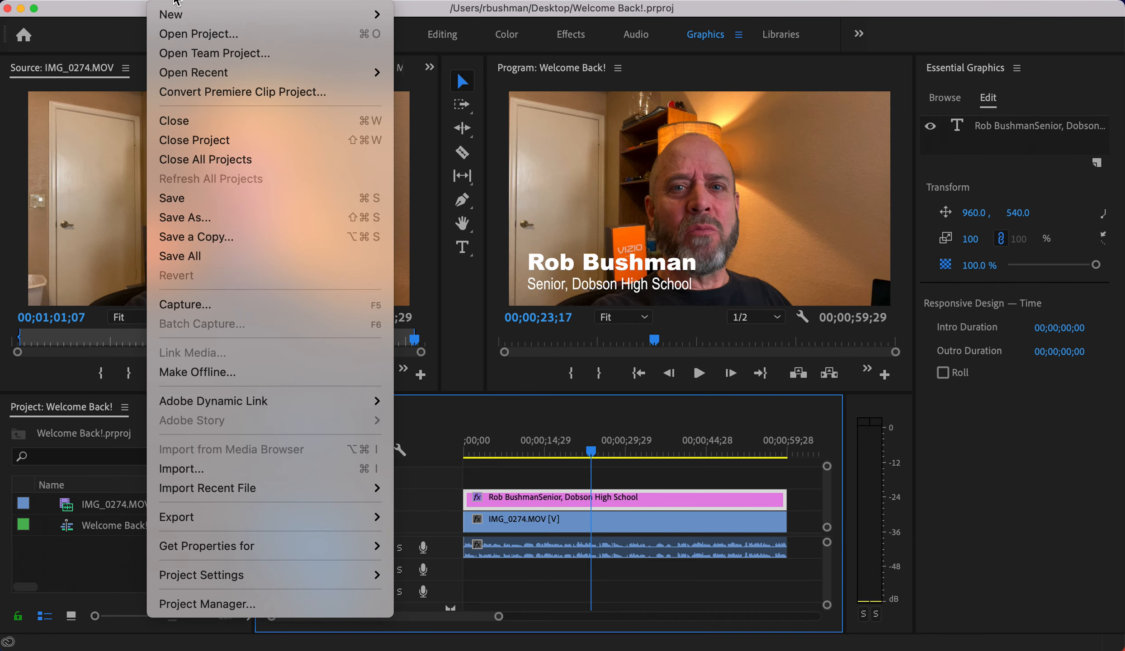
mouse_move(371, 516)
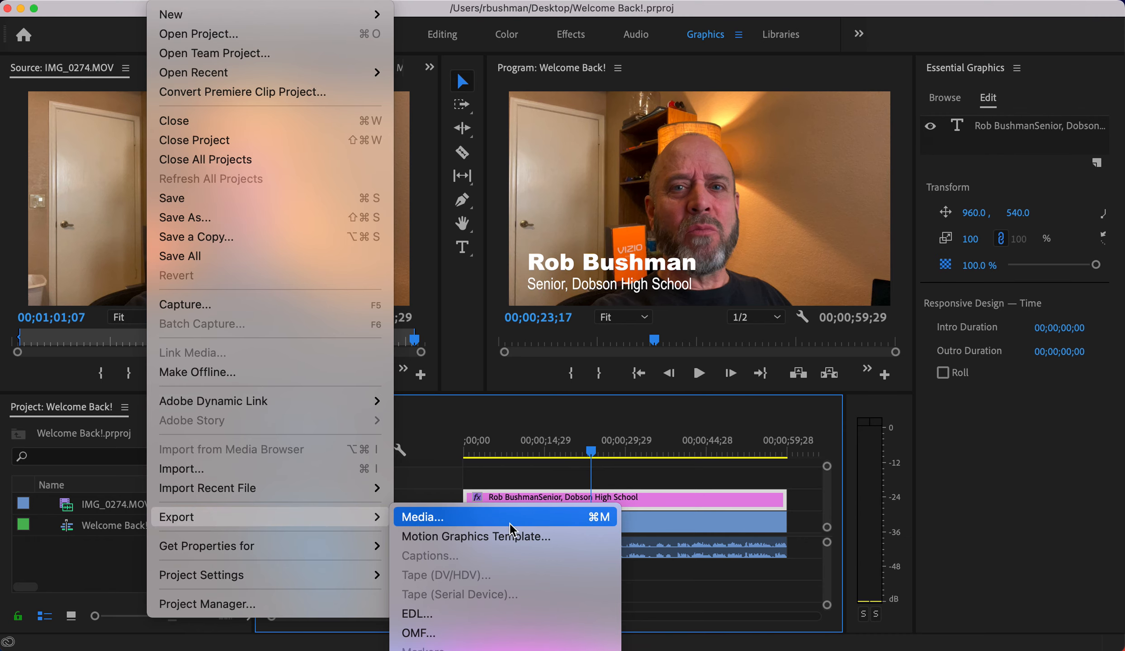
click(586, 519)
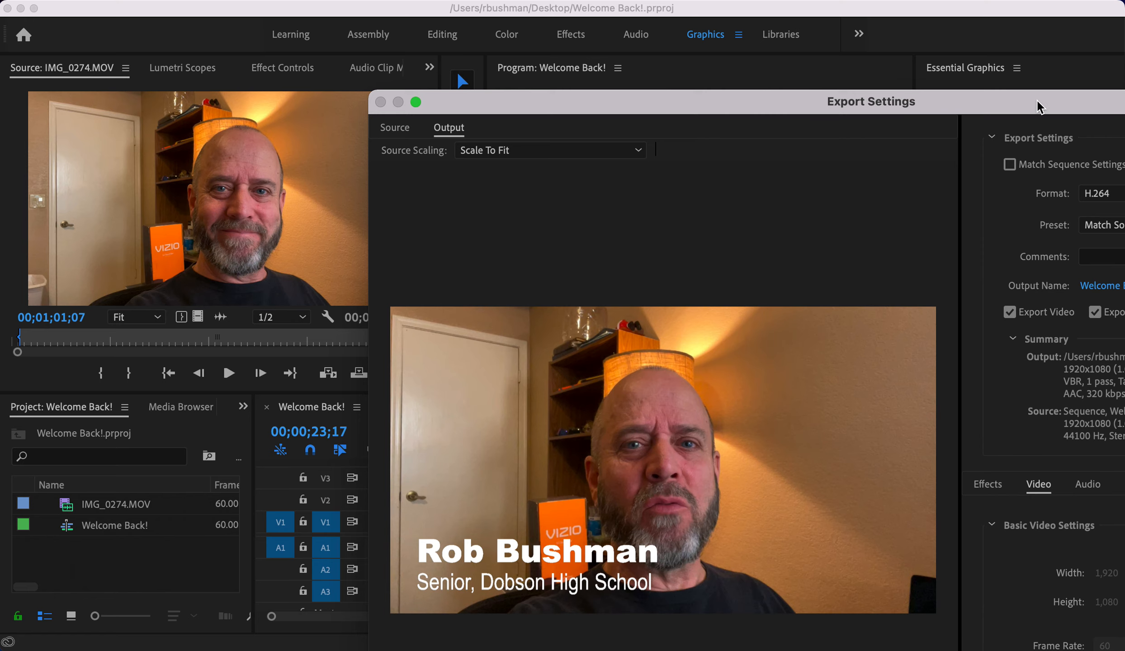
- Reposition the Export Settings dialog so all its panels are visible
drag(1039, 107, 713, 7)
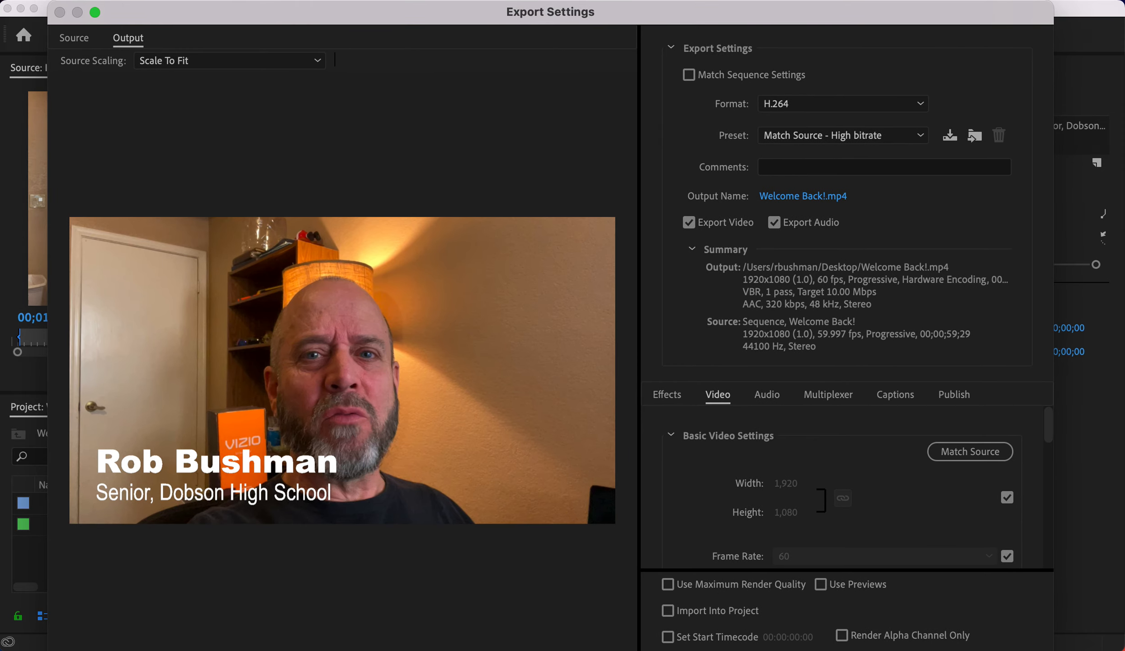
drag(841, 16, 862, 34)
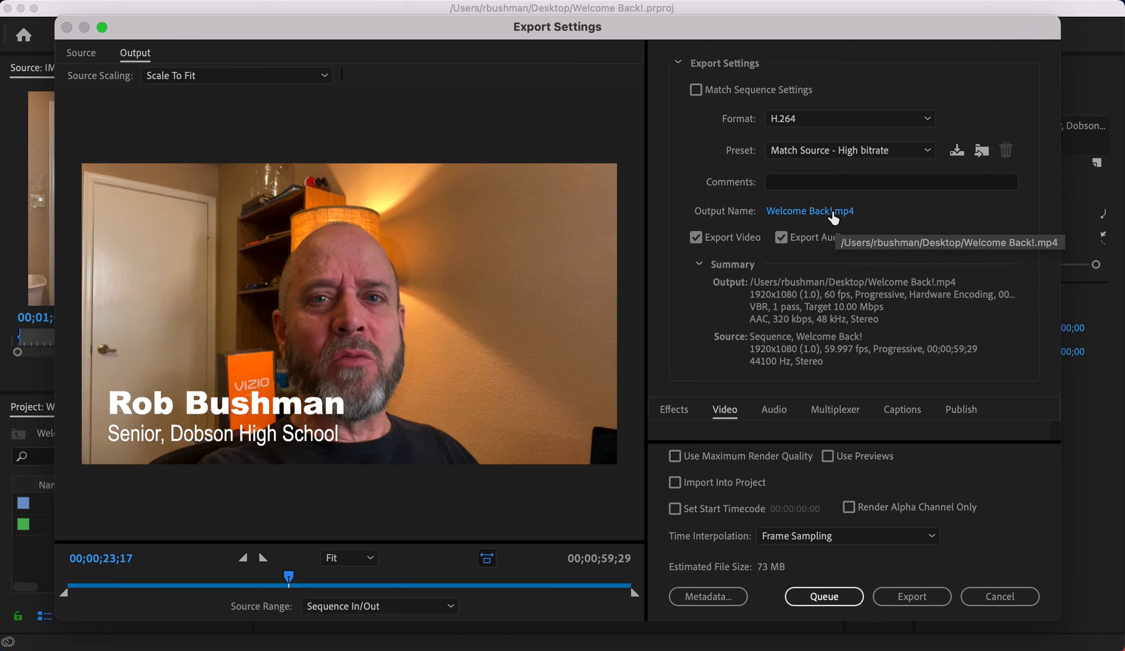
- Set the export format to H.264 with the High Quality 720p HD preset (1280x720)
click(805, 120)
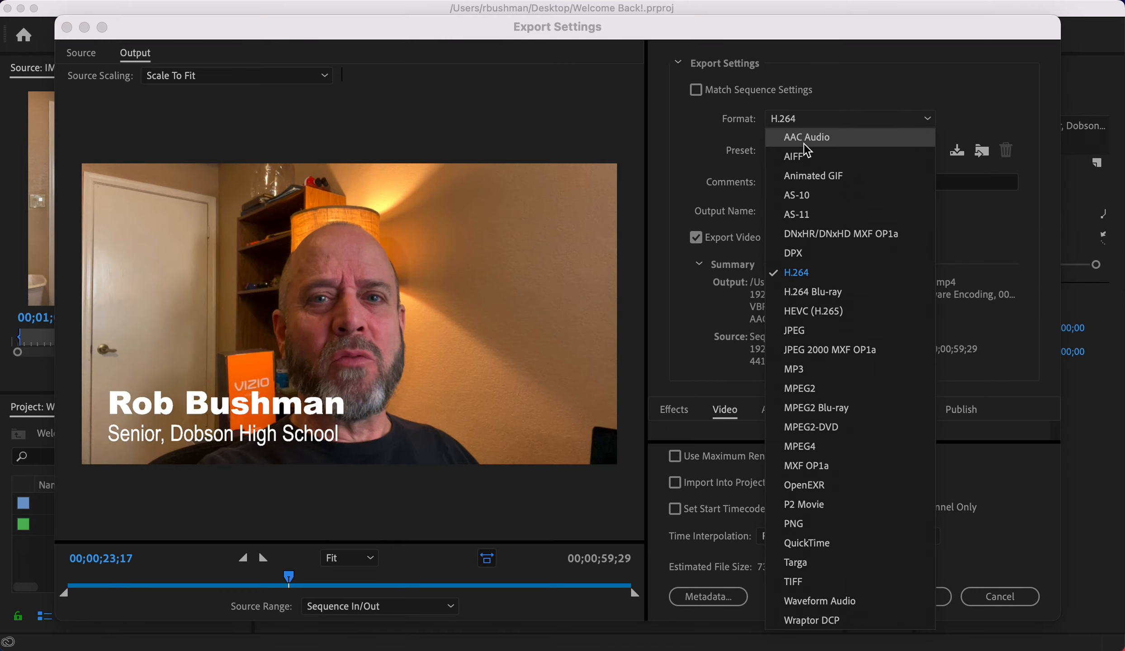
click(804, 142)
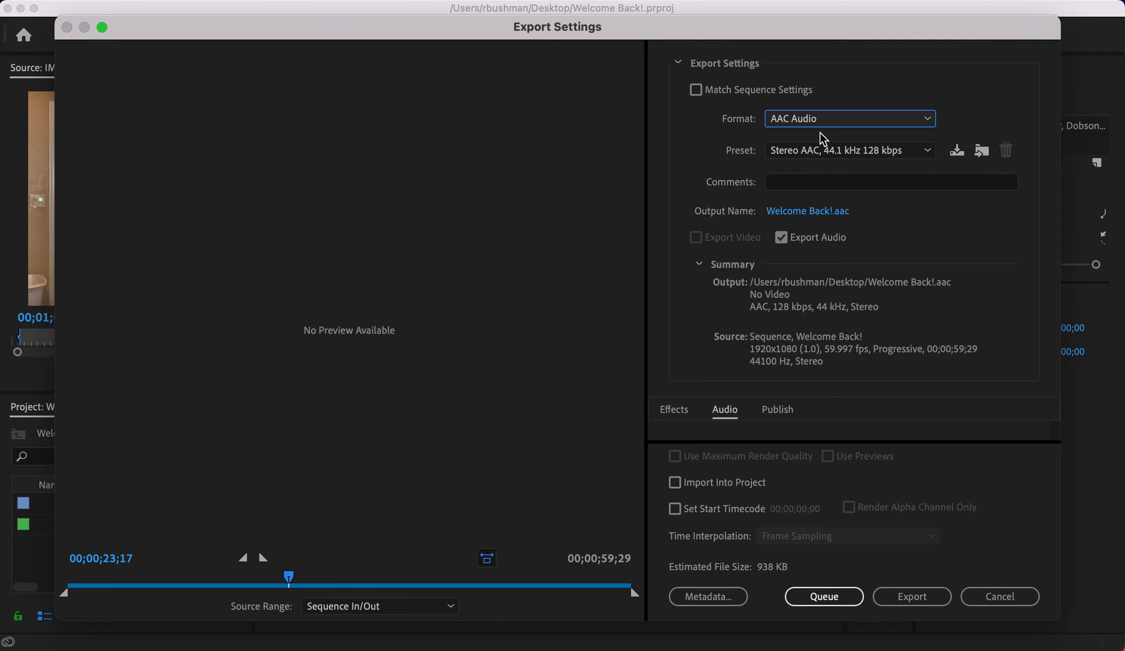
click(812, 120)
click(808, 156)
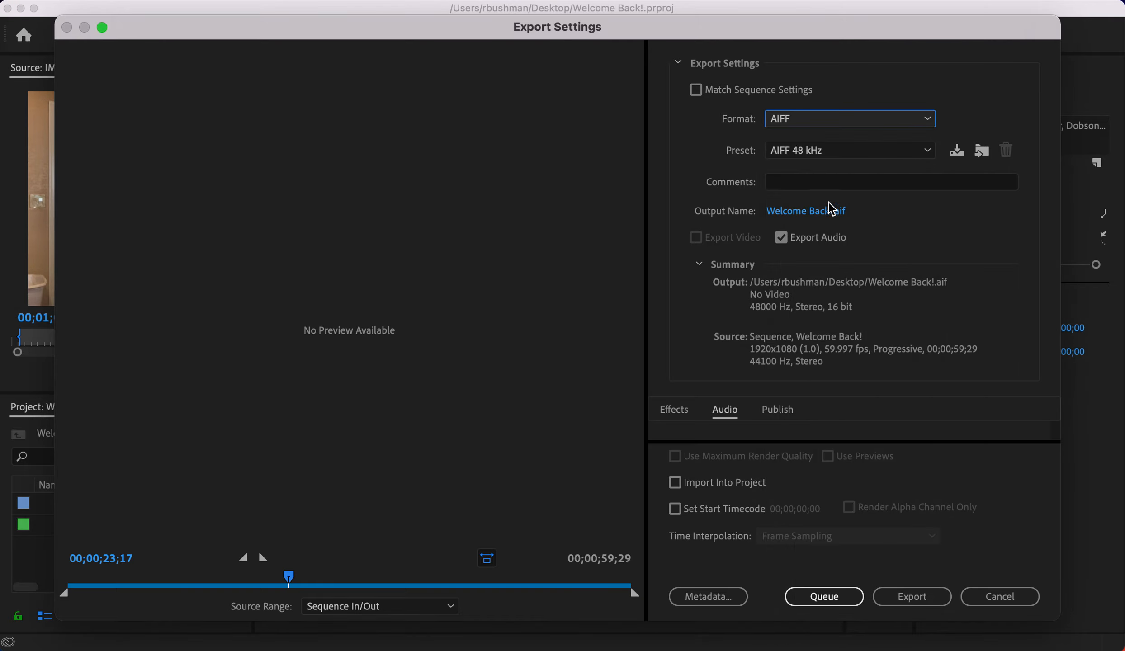
click(822, 120)
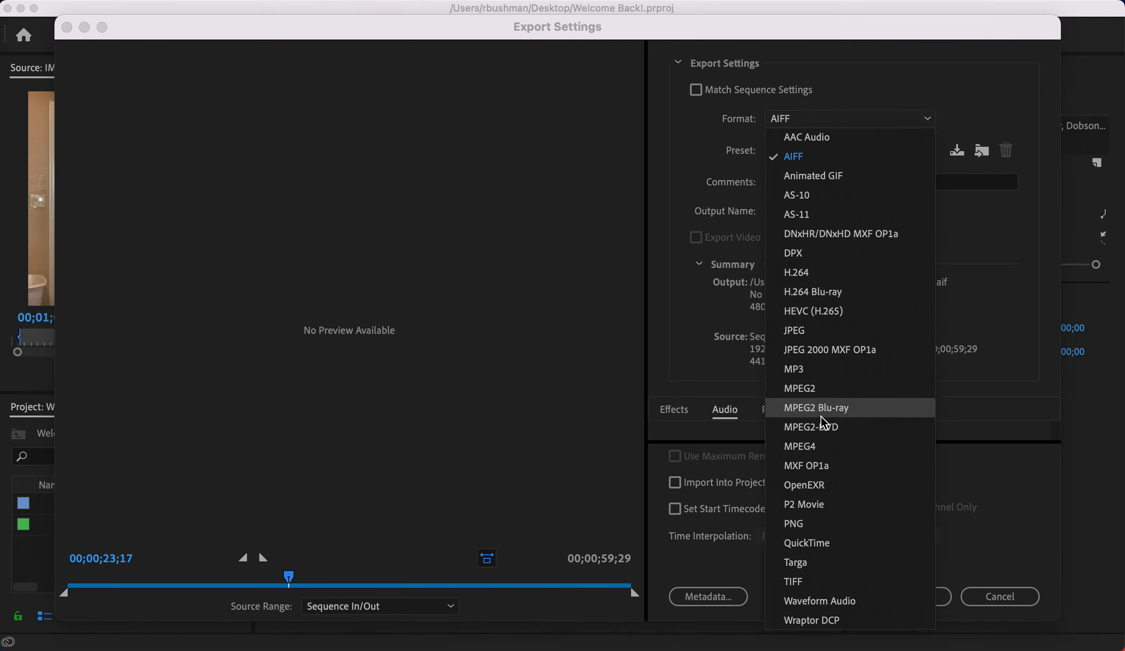
click(821, 446)
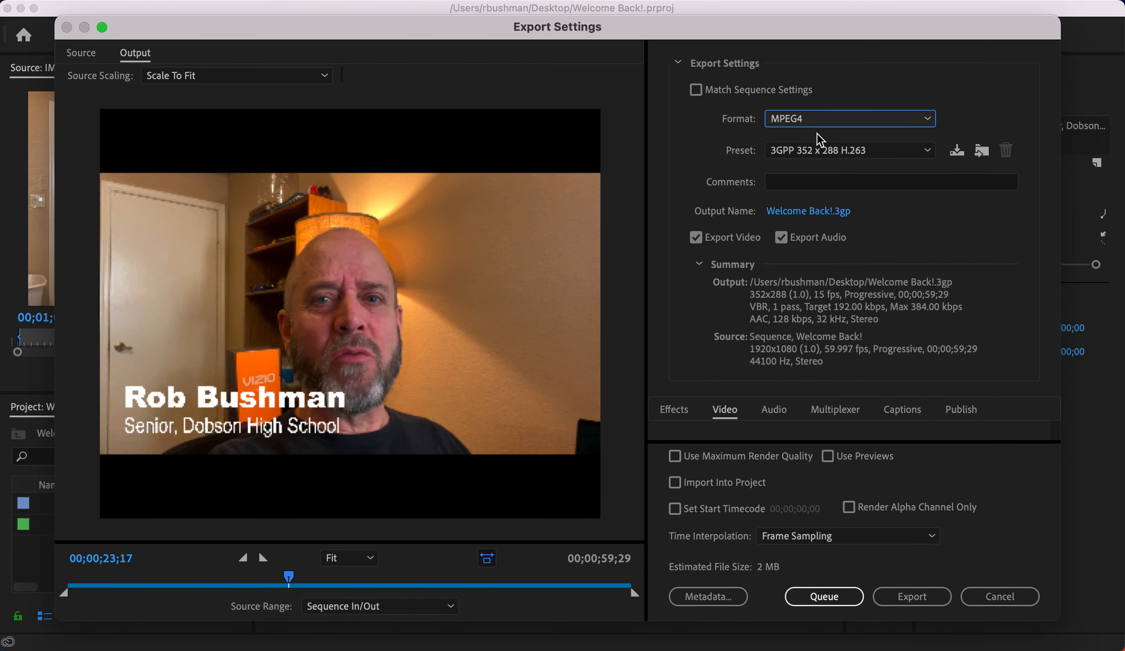
click(821, 120)
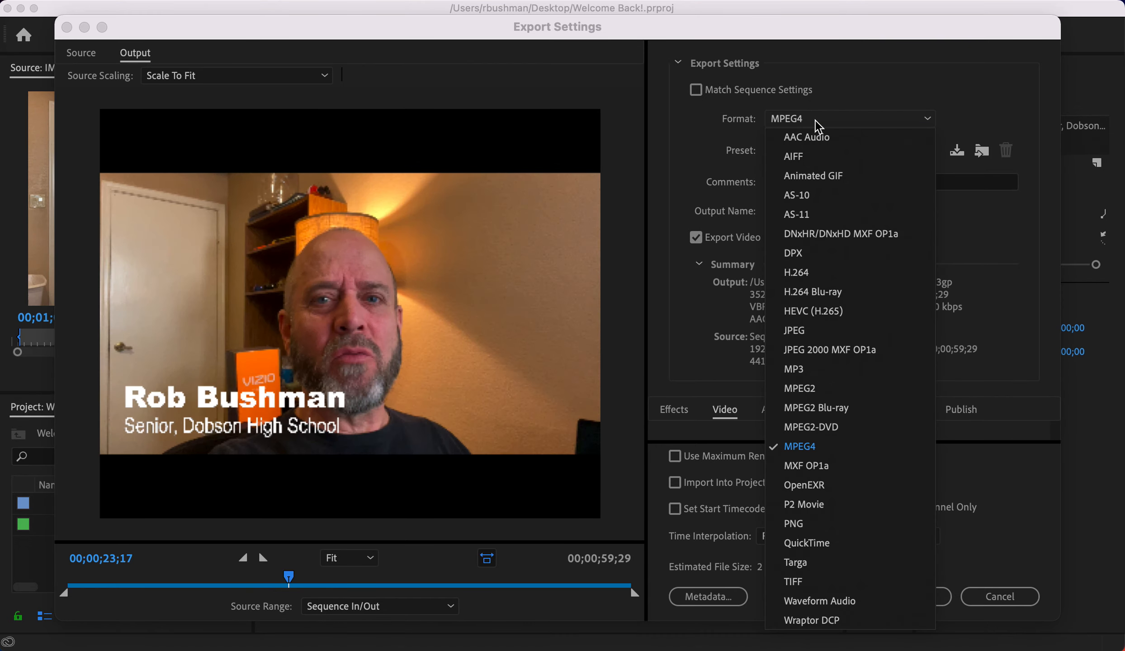
click(814, 293)
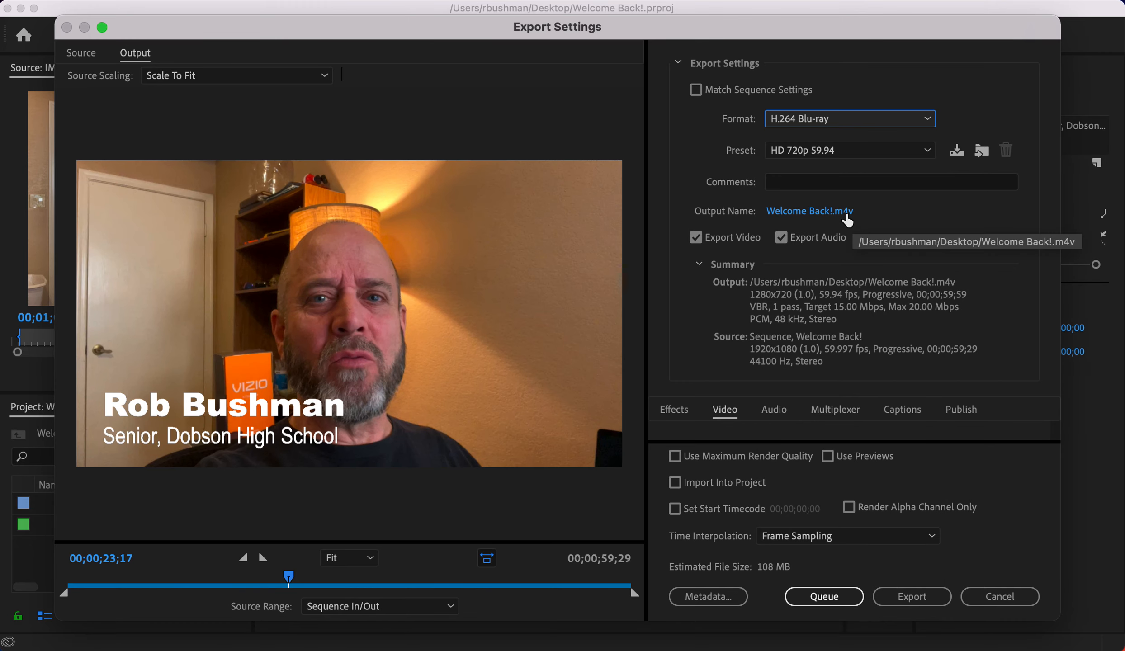
click(838, 119)
click(820, 277)
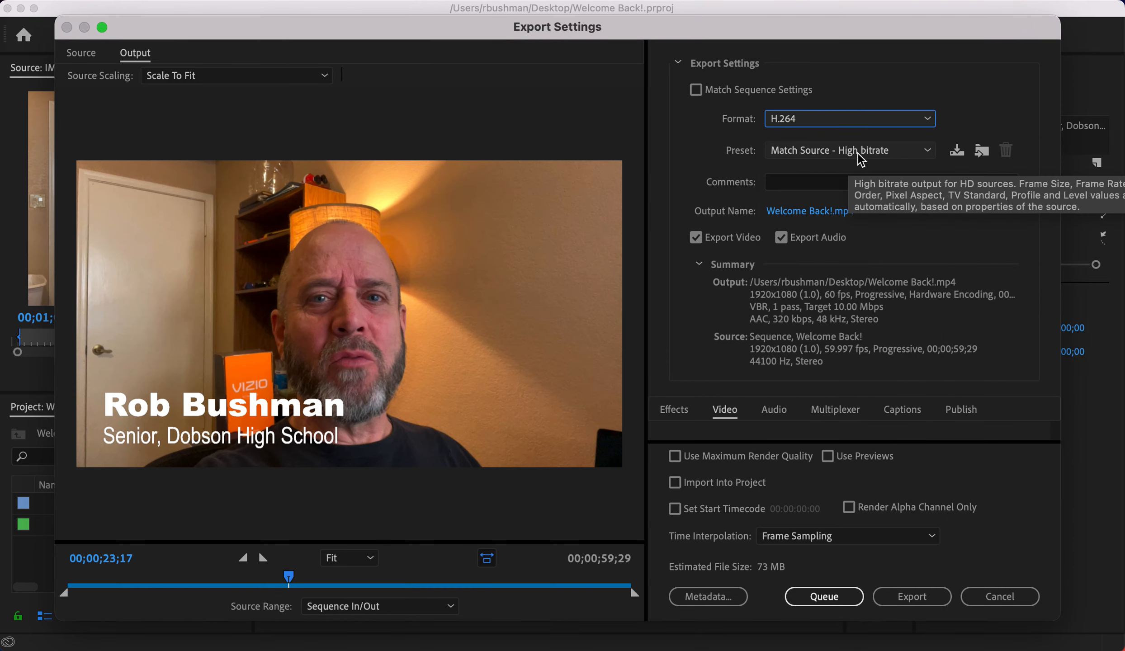
click(928, 153)
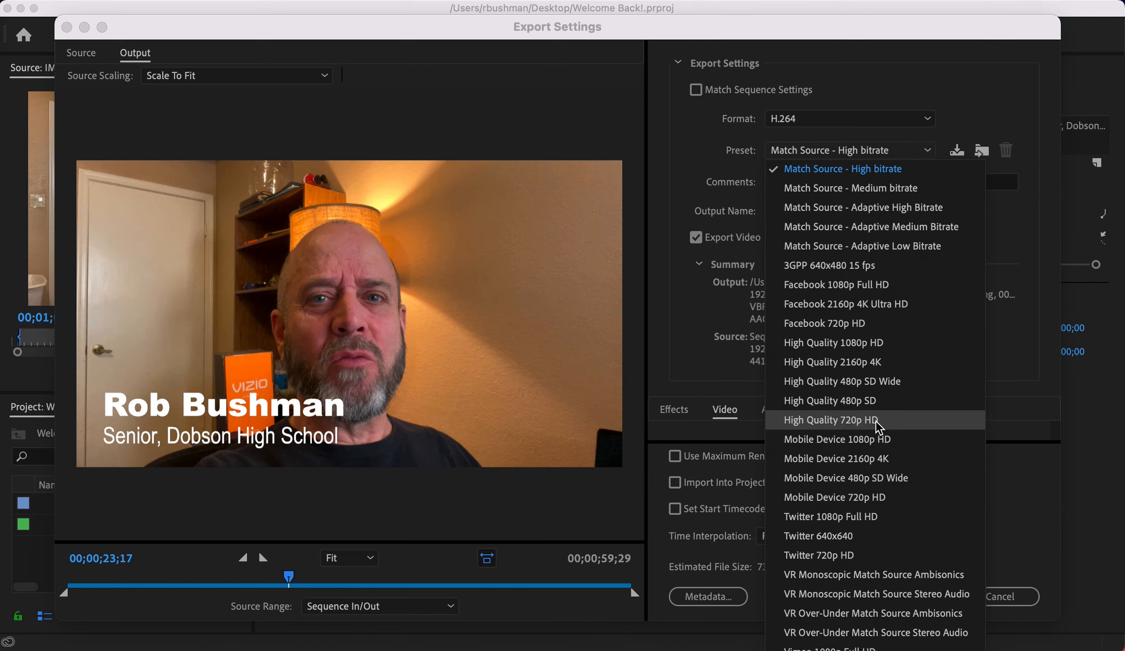
click(830, 421)
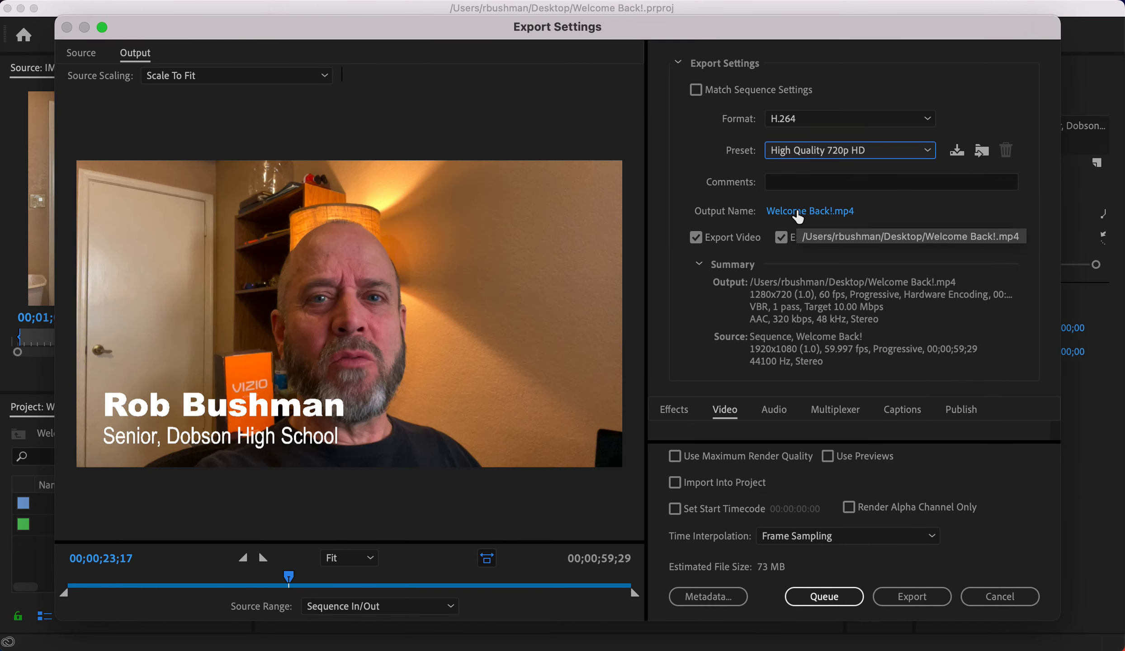
- Name the output Welcome Back.mp4 on the Desktop, replacing the existing file
click(797, 213)
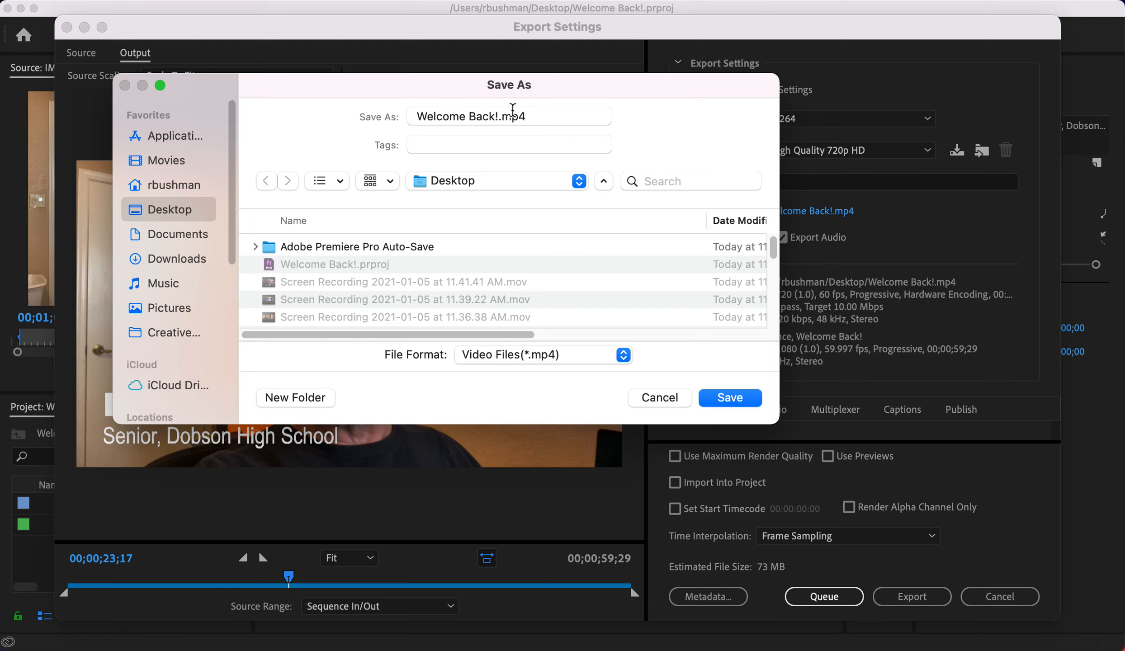
key(BackSpace)
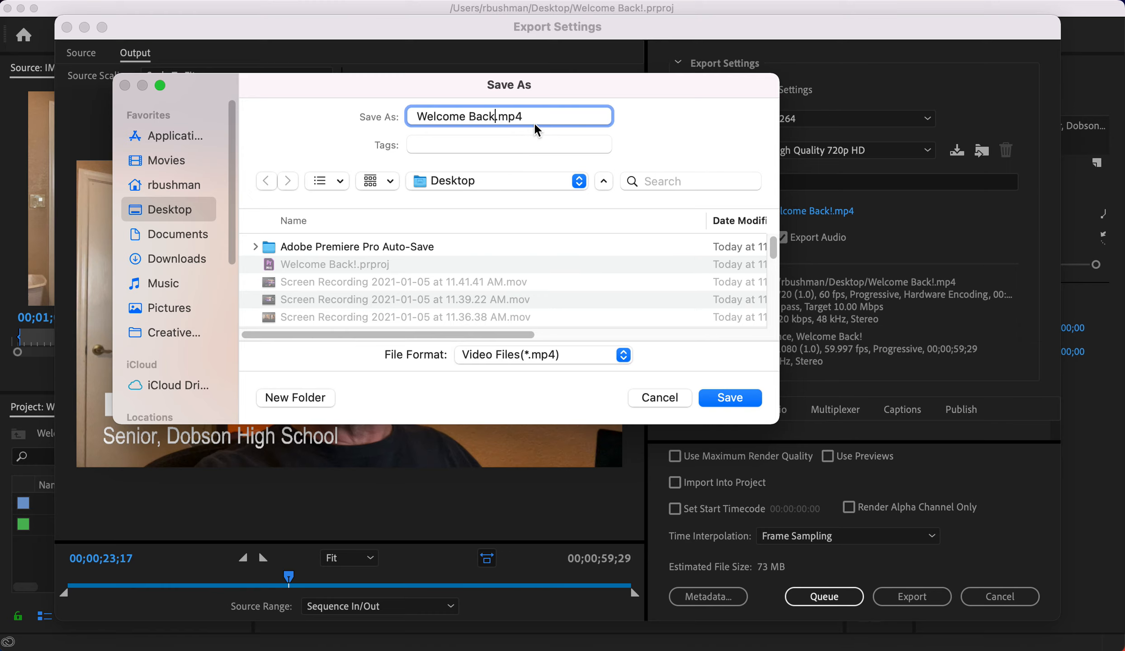
click(725, 397)
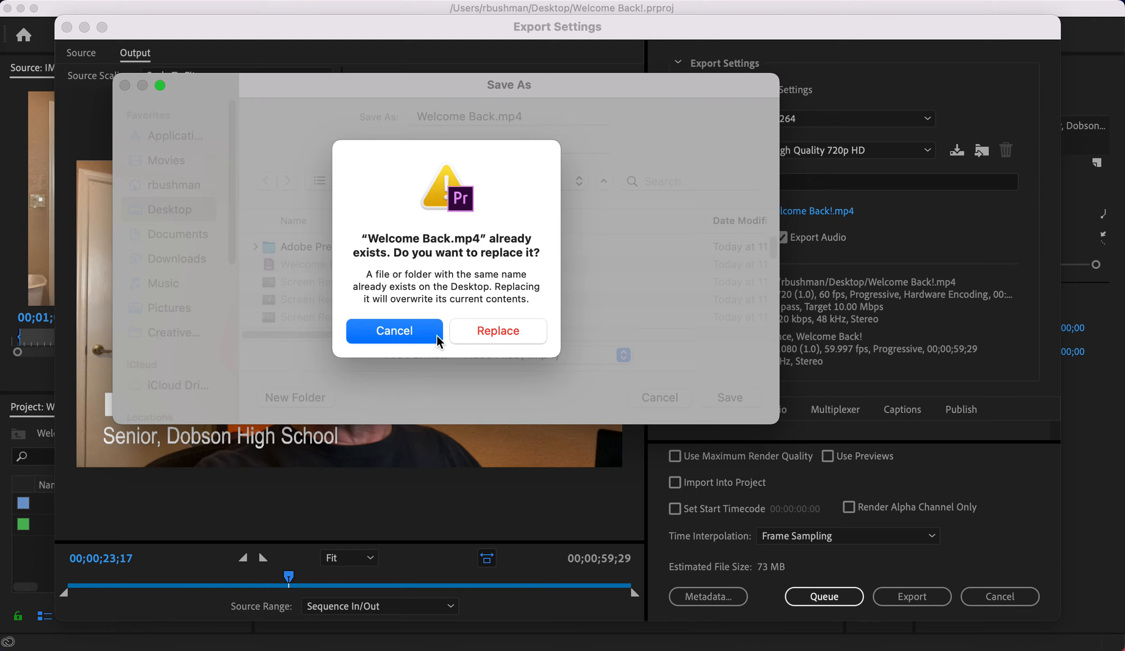
click(489, 332)
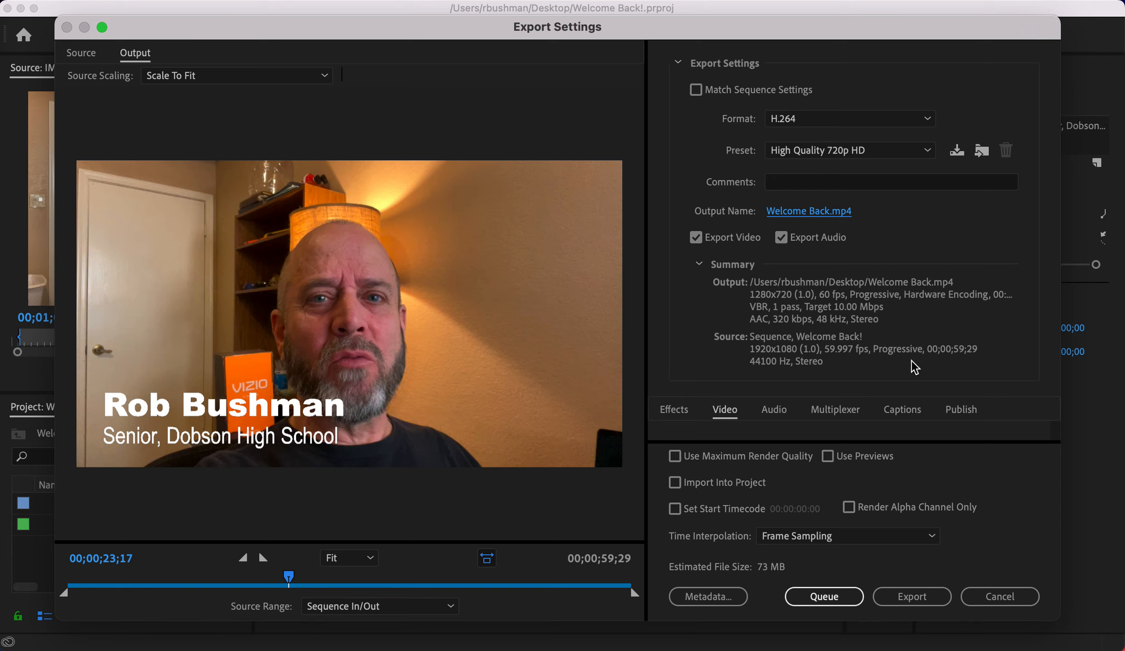
- Start the export, confirming overwrite of the existing Welcome Back.mp4
click(701, 266)
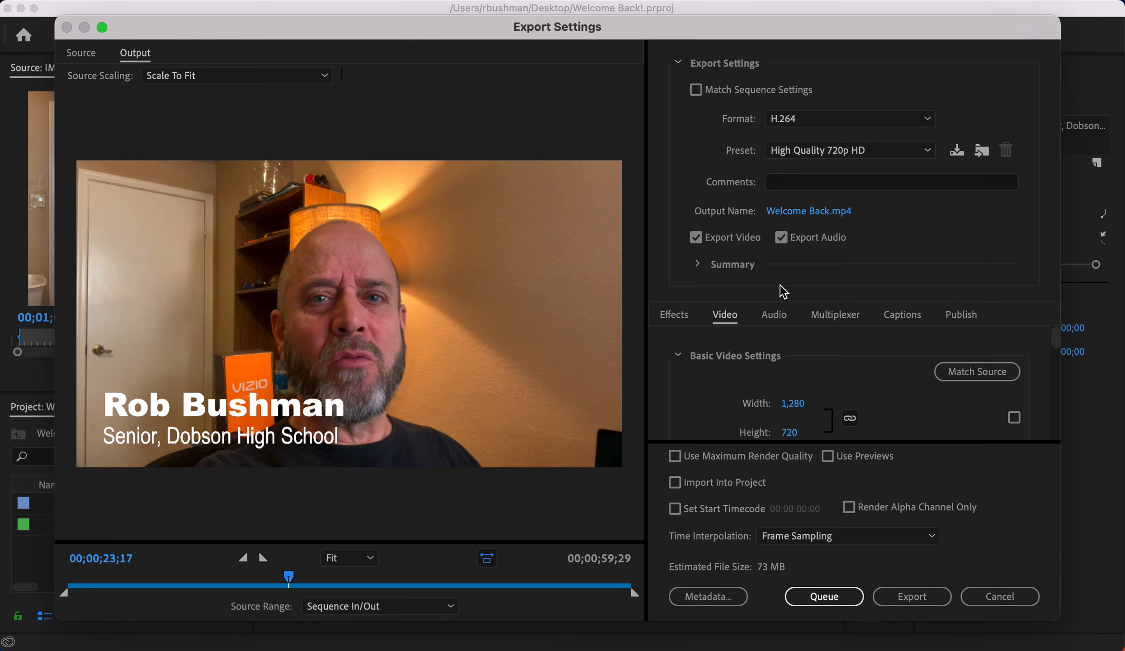
click(698, 264)
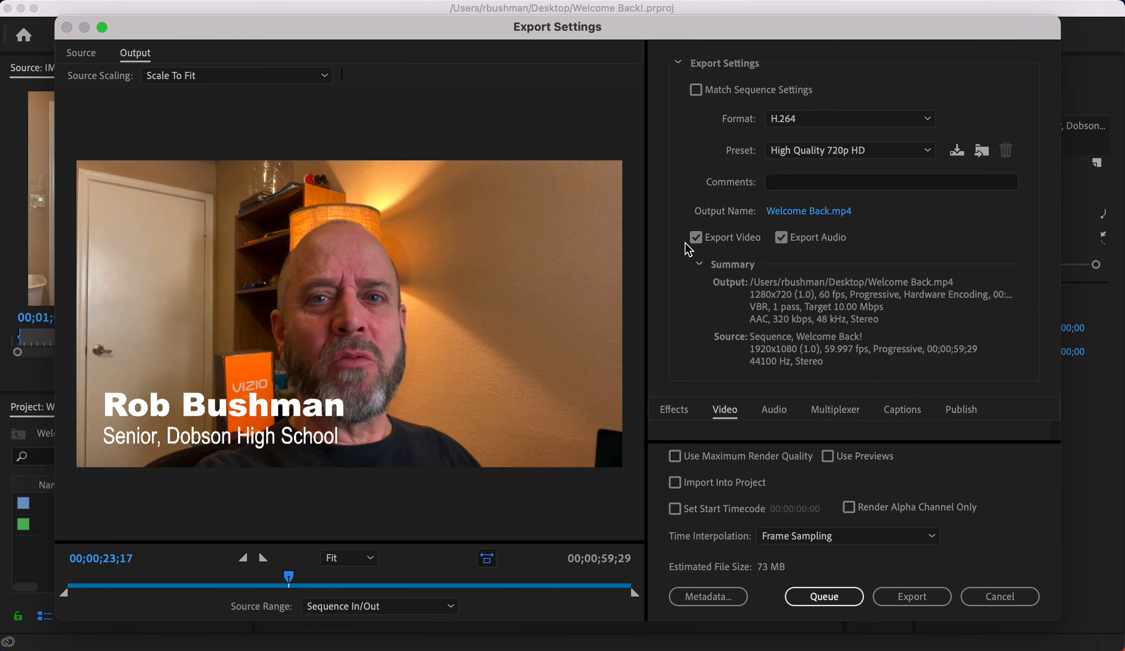
click(926, 596)
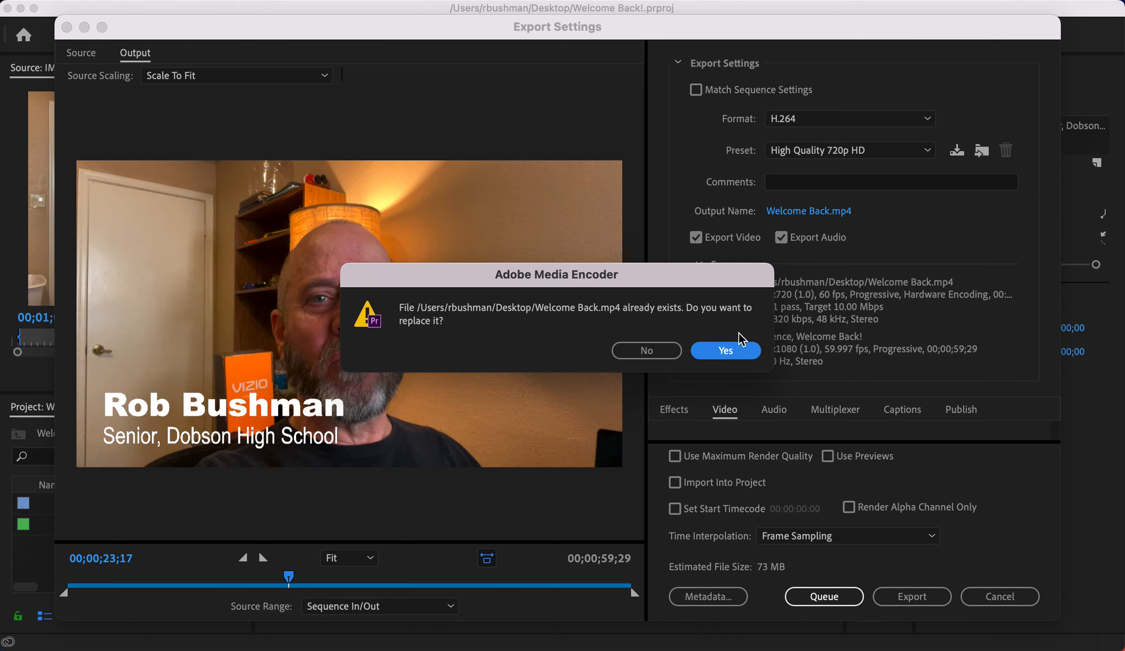
click(738, 352)
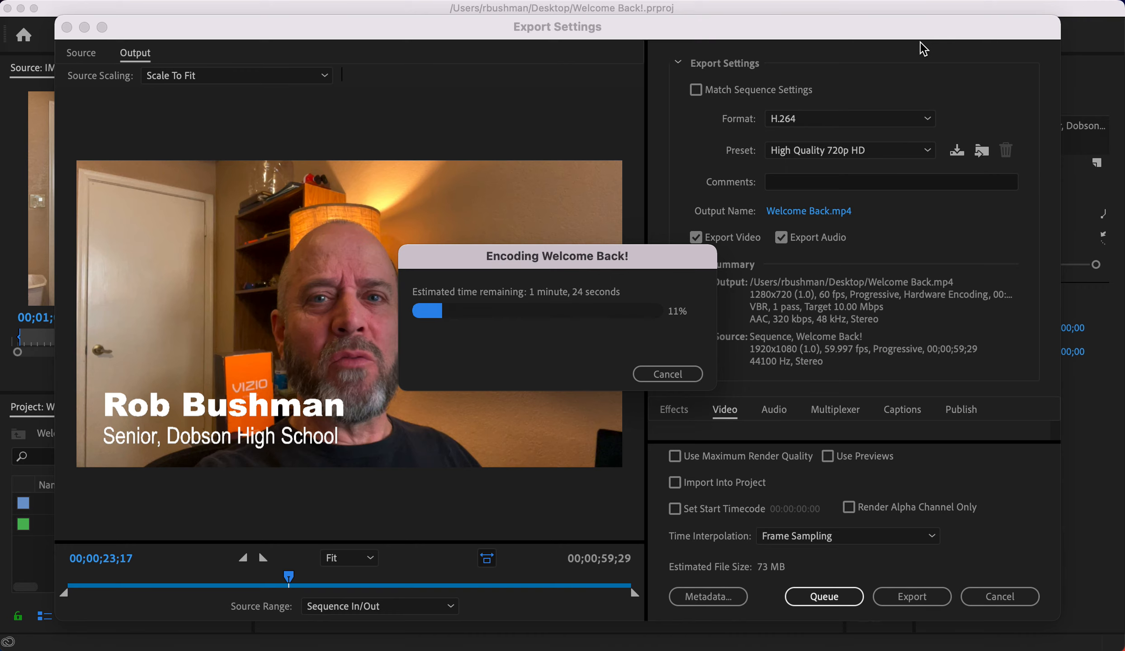
- Hide Premiere Pro while the video encodes
click(158, 0)
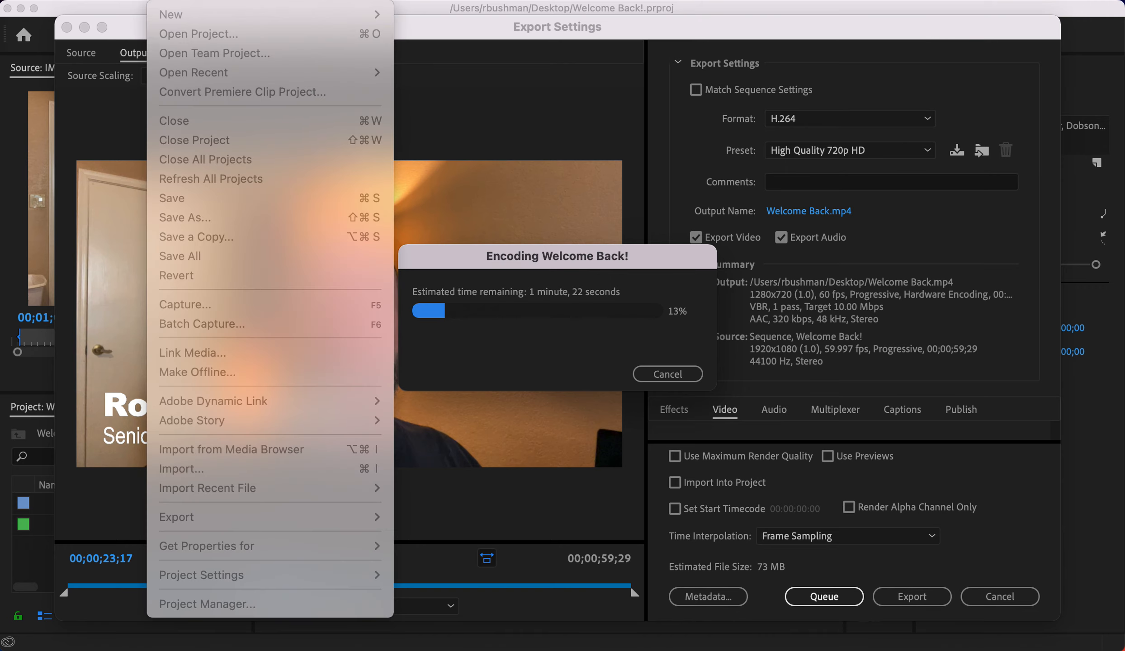
mouse_move(92, 0)
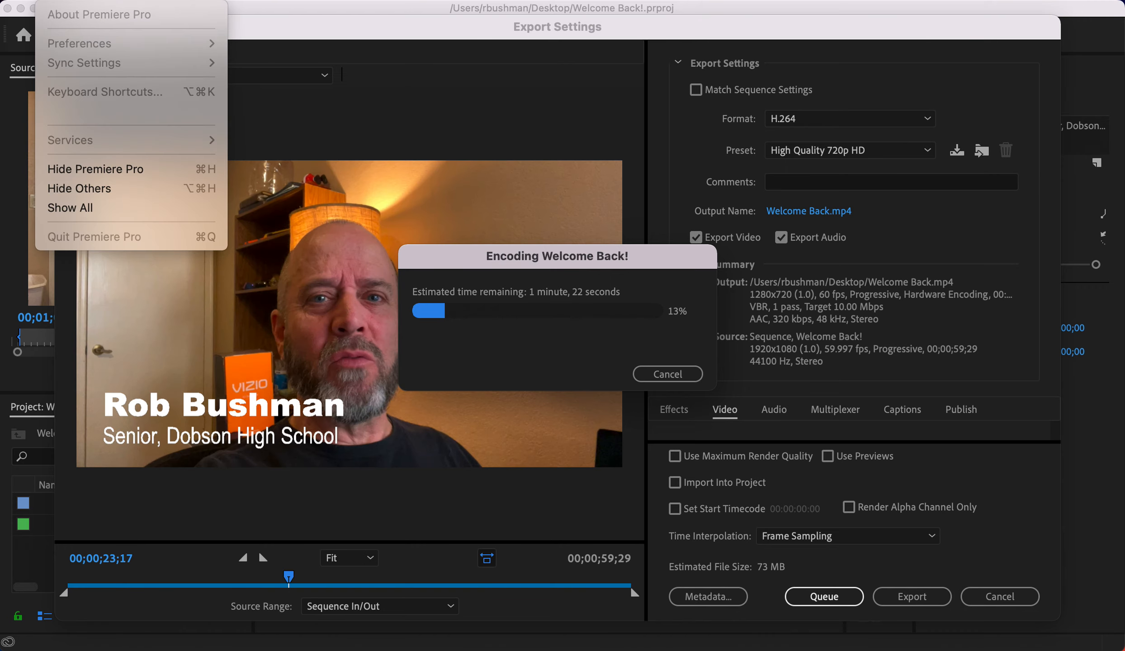
click(117, 169)
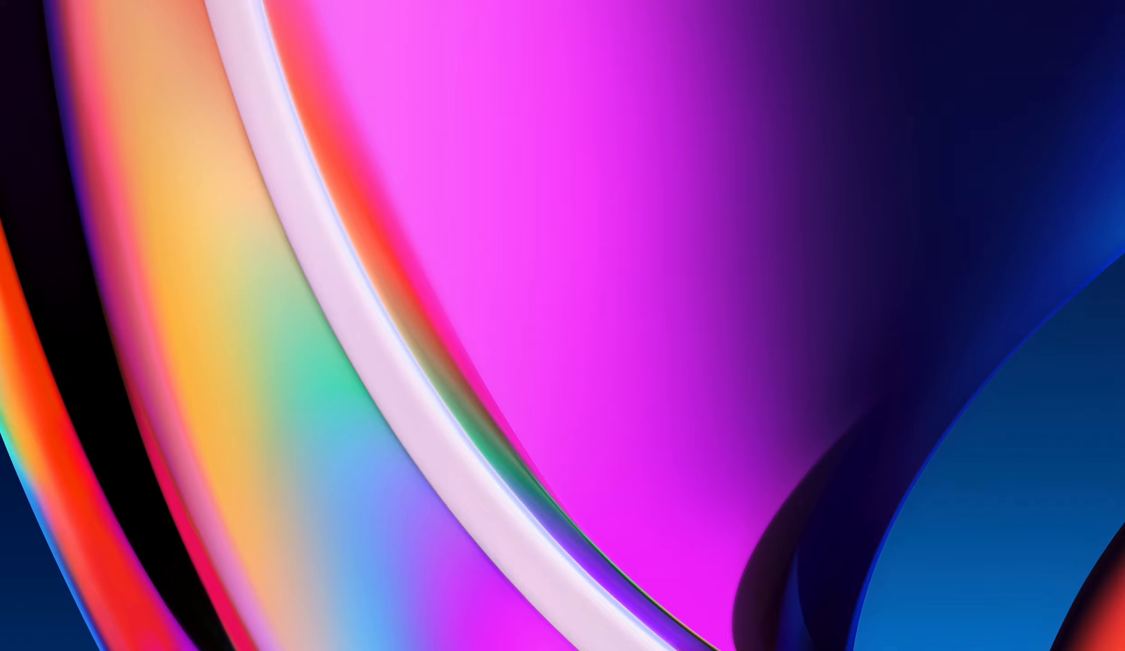
- Place Welcome Back.mp4 on the desktop and show its Get Info window
drag(1124, 227, 717, 186)
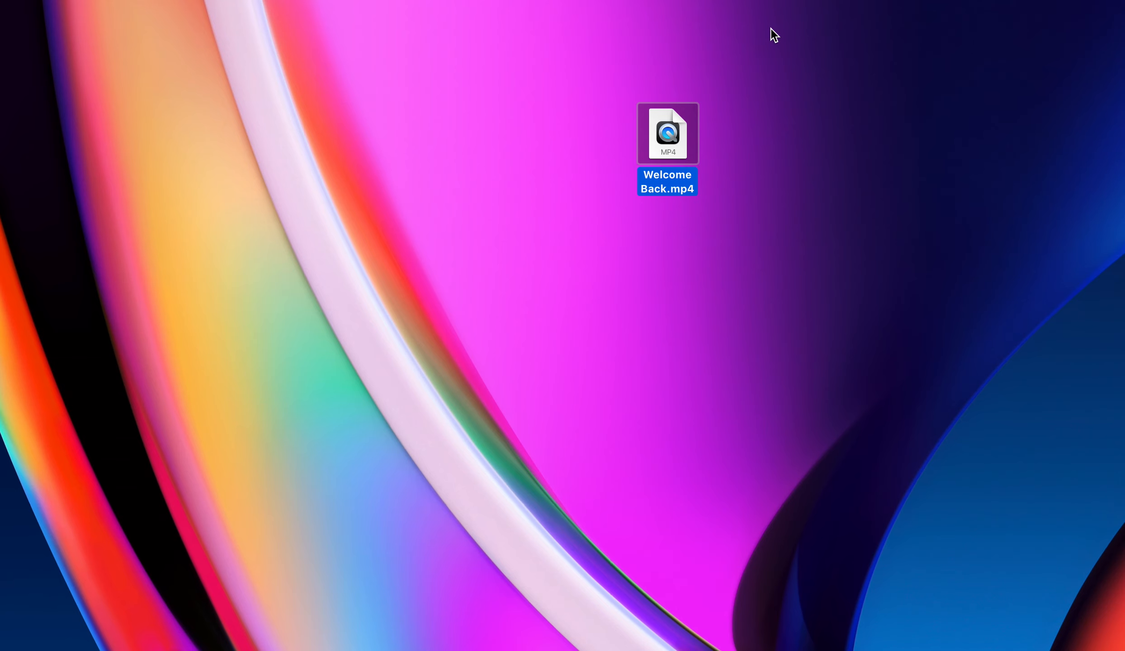
key(super+i)
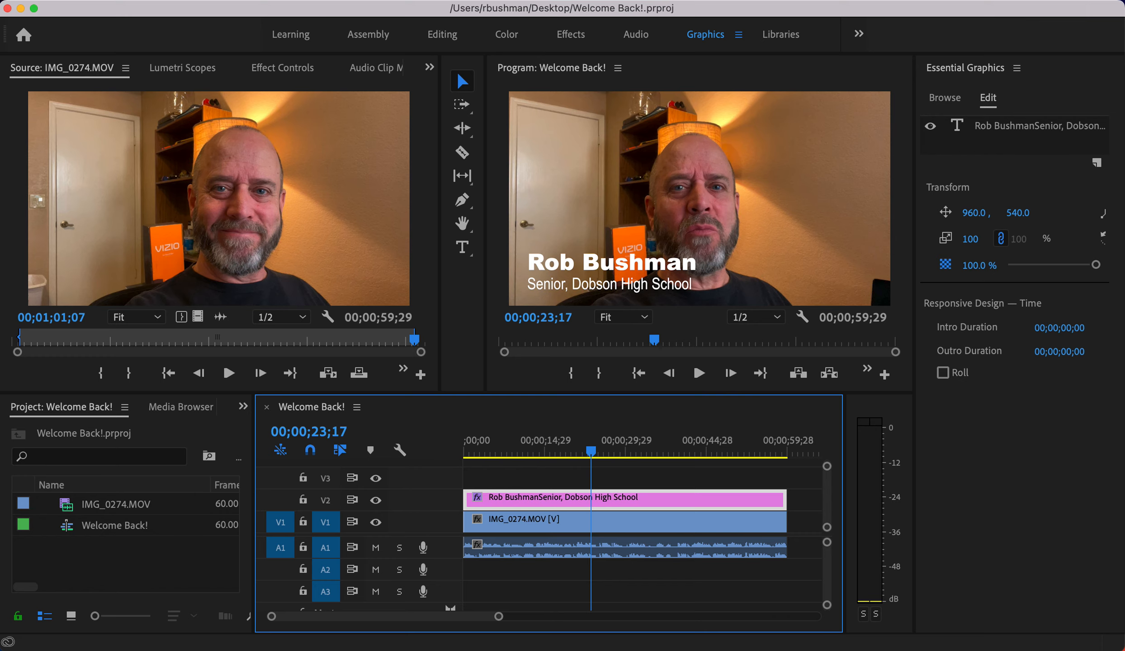
- Quit Premiere Pro, close the file's Info window, and select Welcome Back.mp4 on the desktop
click(104, 1)
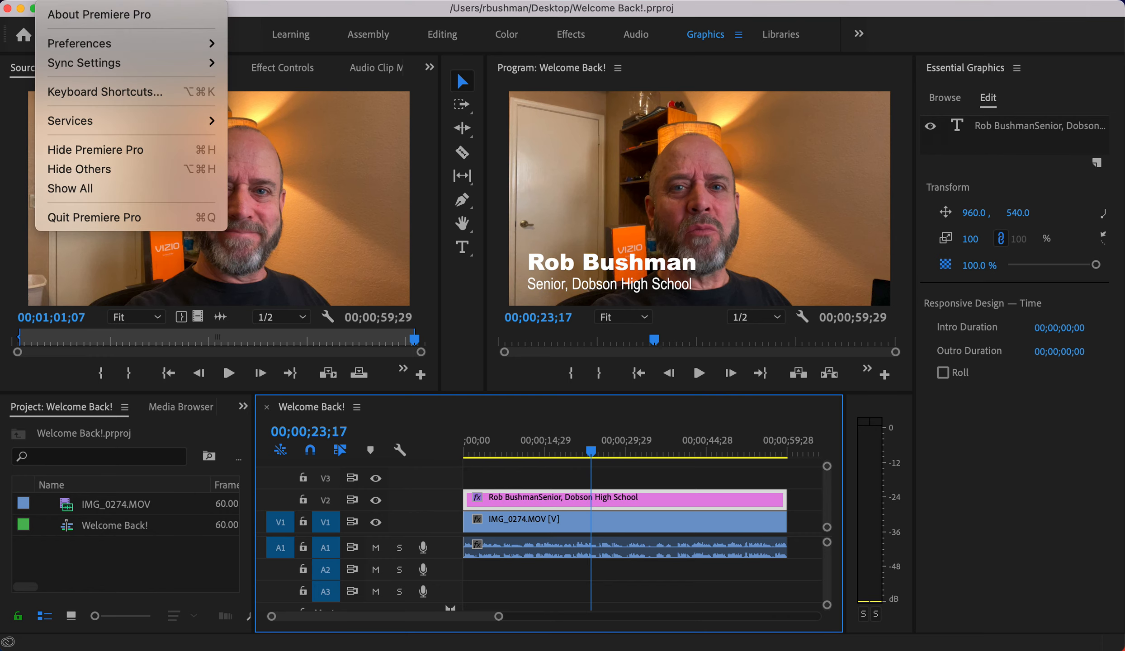
click(124, 220)
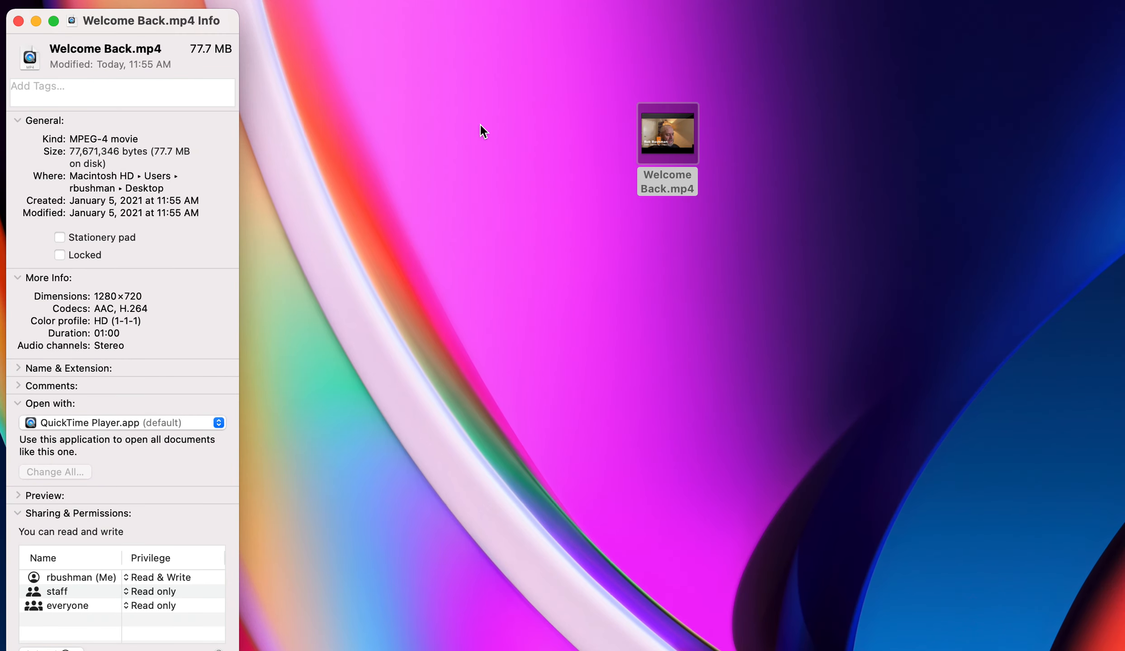
drag(177, 21, 184, 13)
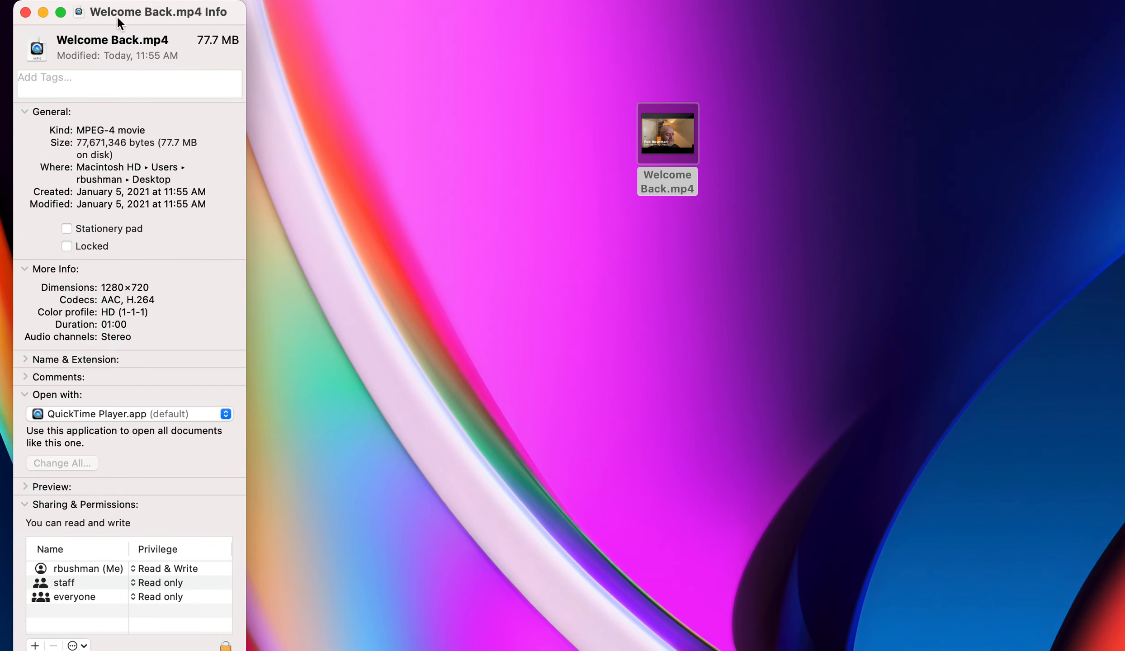
click(26, 13)
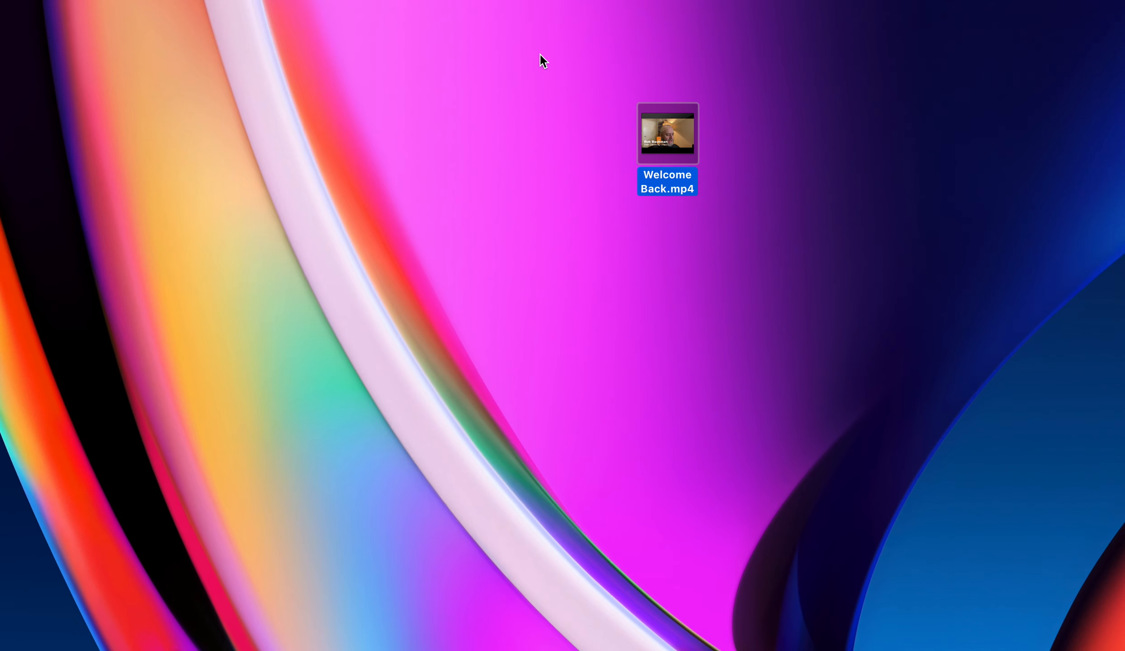
click(634, 80)
click(692, 131)
- Open Welcome Back.mp4 in QuickTime Player and jump to 00:23
double_click(687, 124)
drag(725, 111, 723, 30)
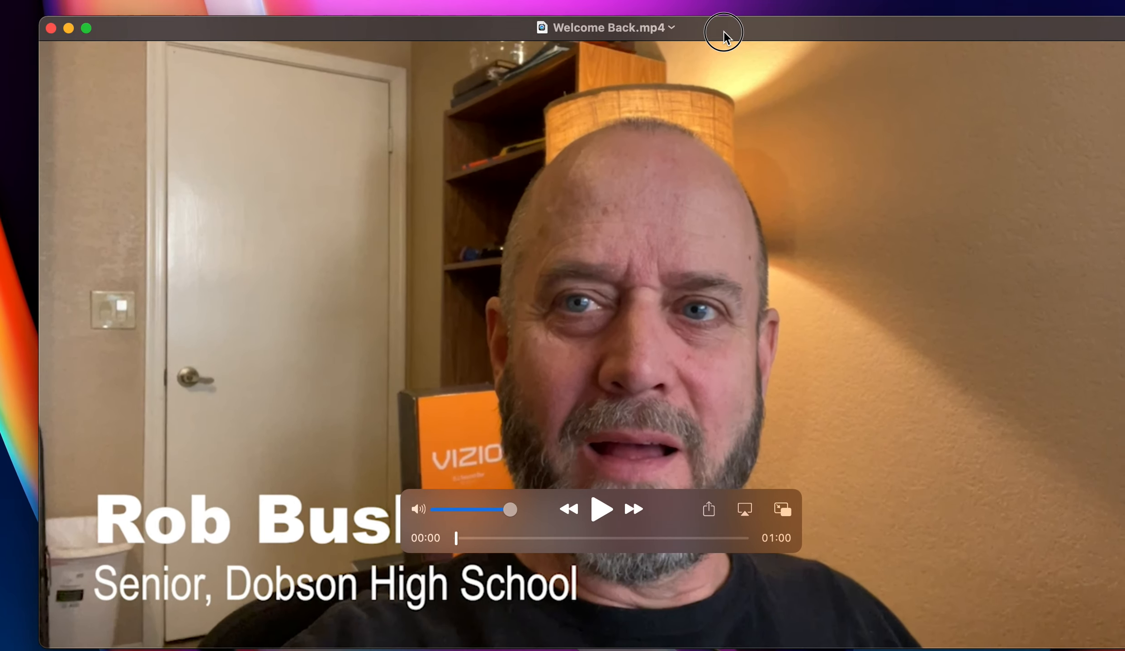
drag(452, 533, 564, 533)
- Play and pause the video, then jump ahead to 00:46 to check the lower-third title
click(596, 503)
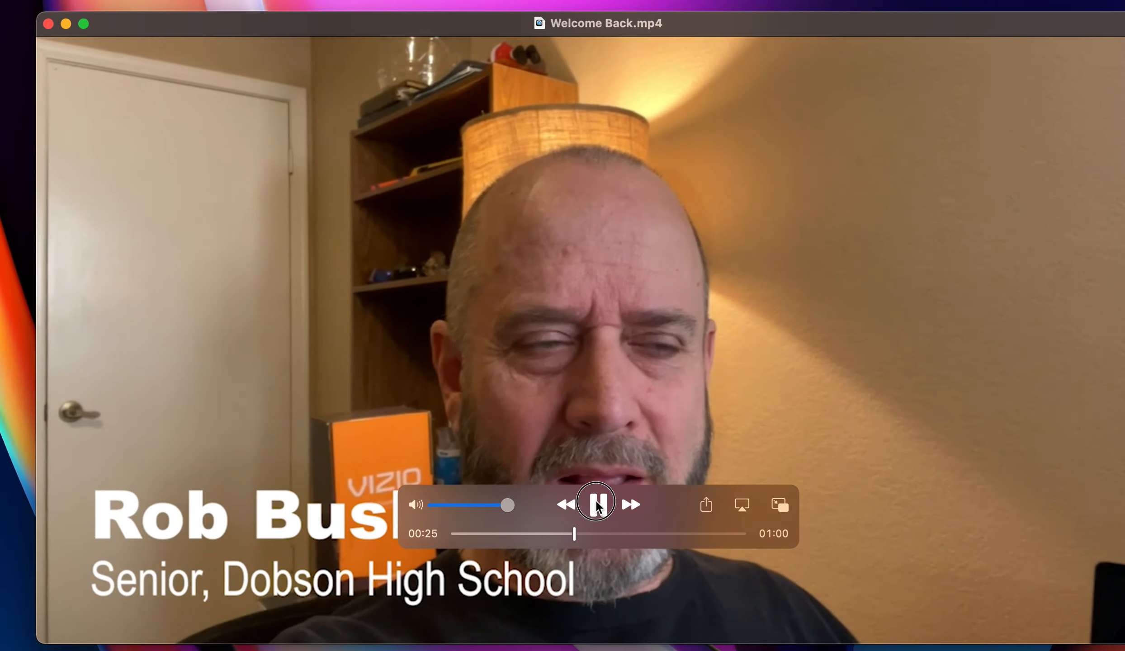
click(597, 504)
drag(572, 534, 723, 535)
drag(958, 23, 899, 17)
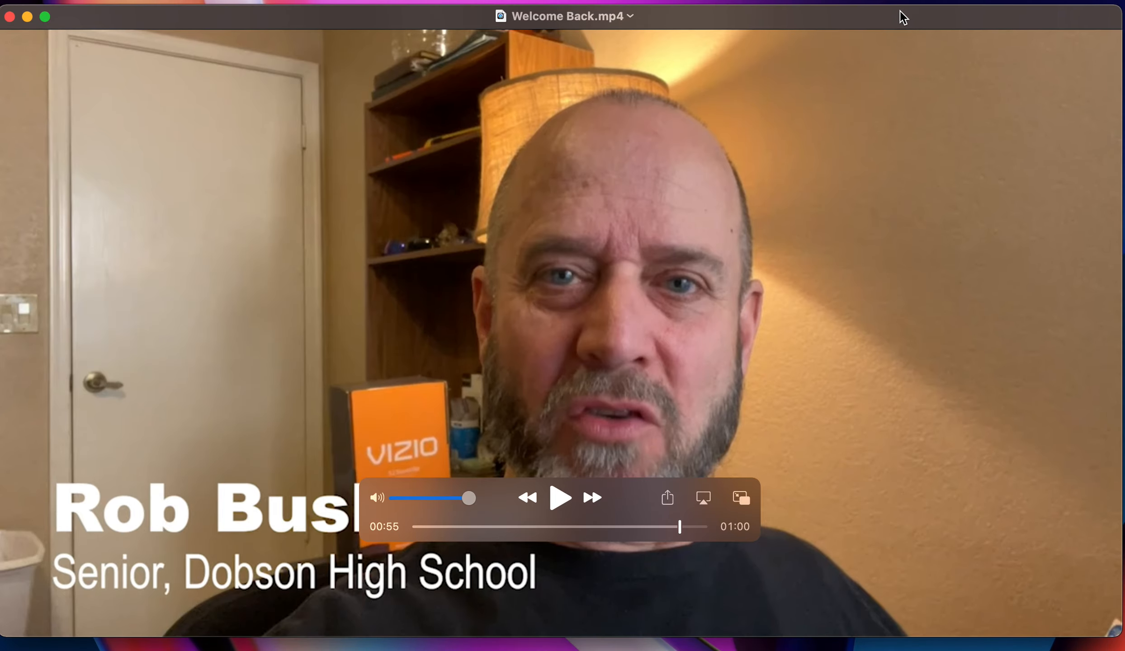